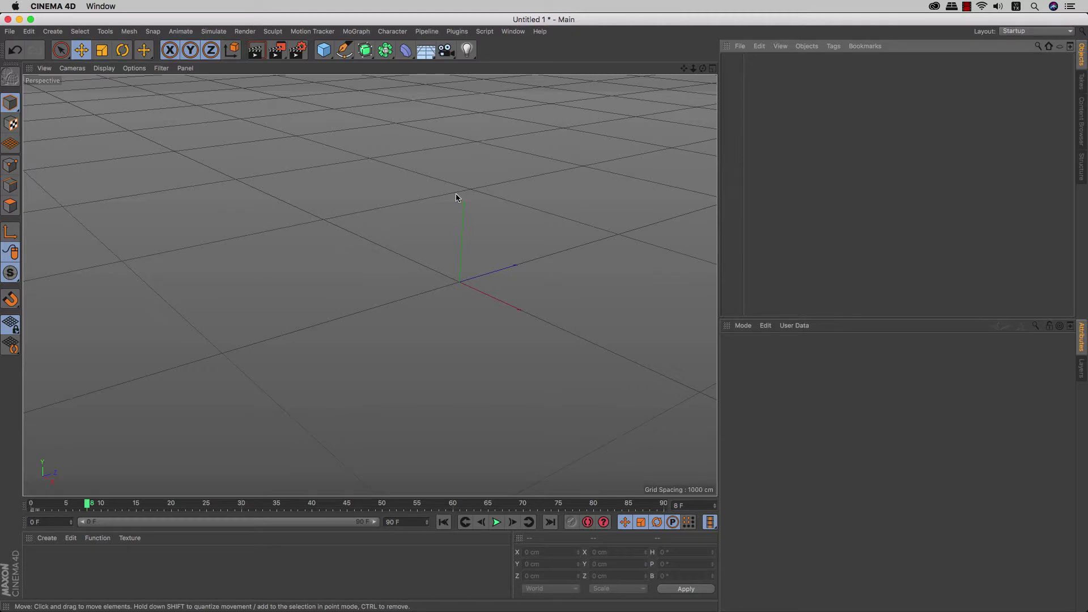
# Step: Insert an Explosion FX deformer, default Time 10%, from the Deformer palette
pyautogui.click(406, 50)
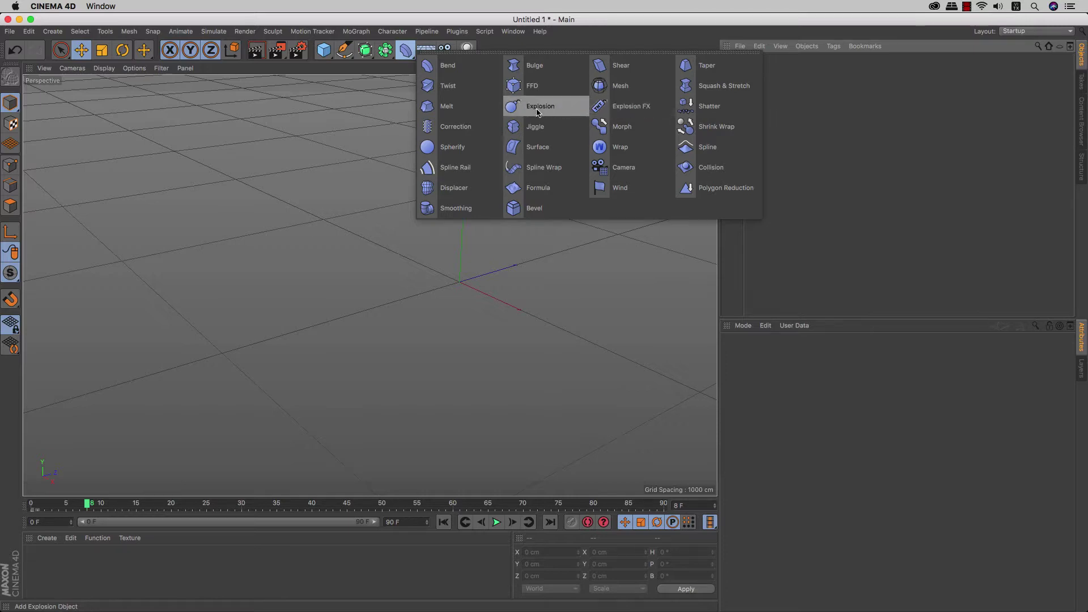
pyautogui.click(617, 107)
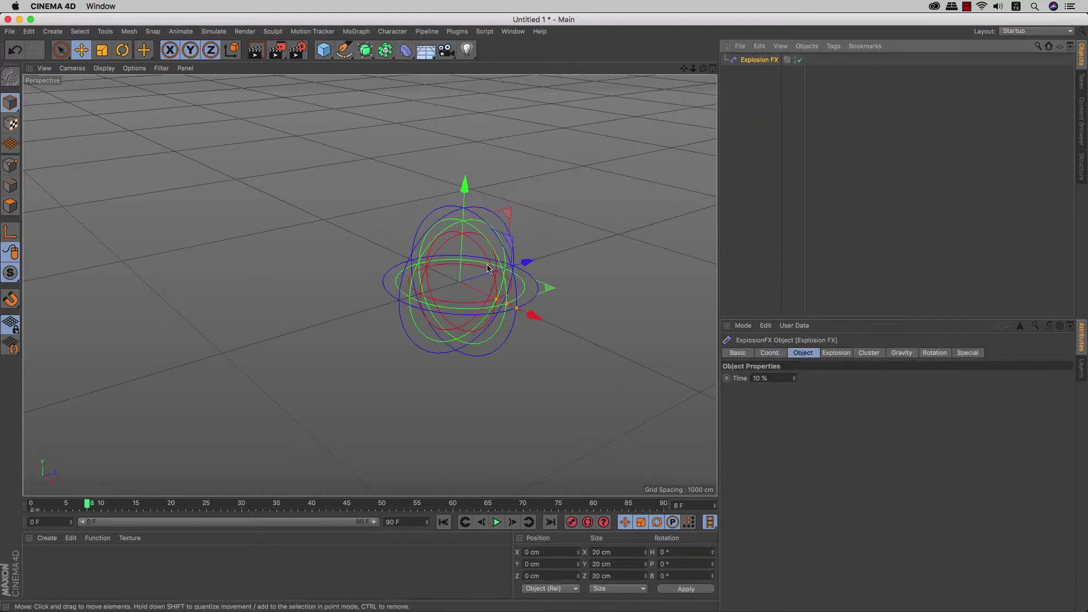
# Step: Add a default Sphere (100 cm radius, 24 segments) and orbit to view it
pyautogui.click(324, 50)
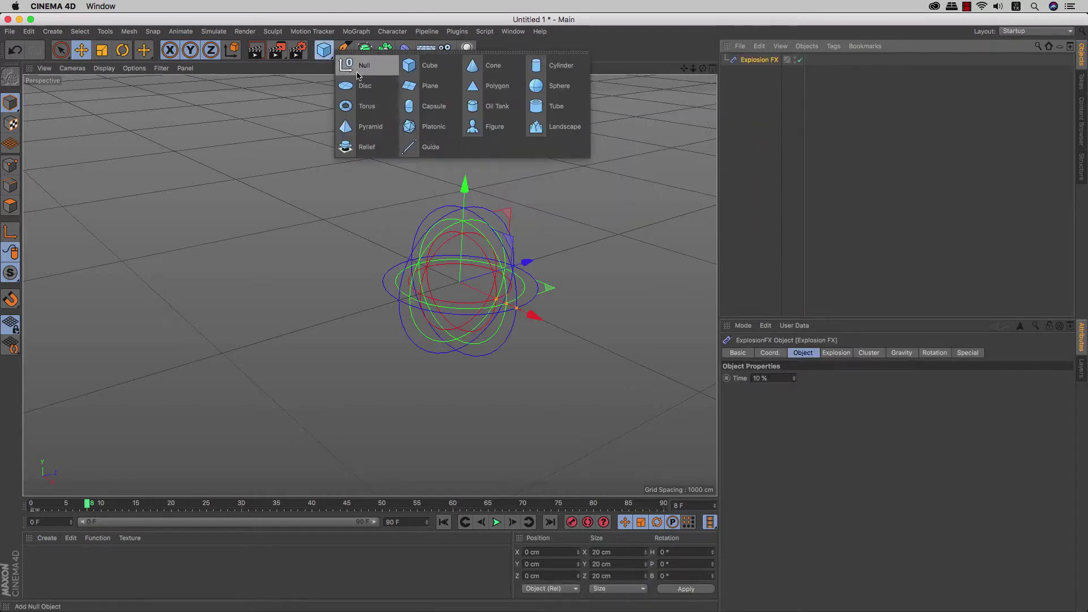
pyautogui.click(559, 91)
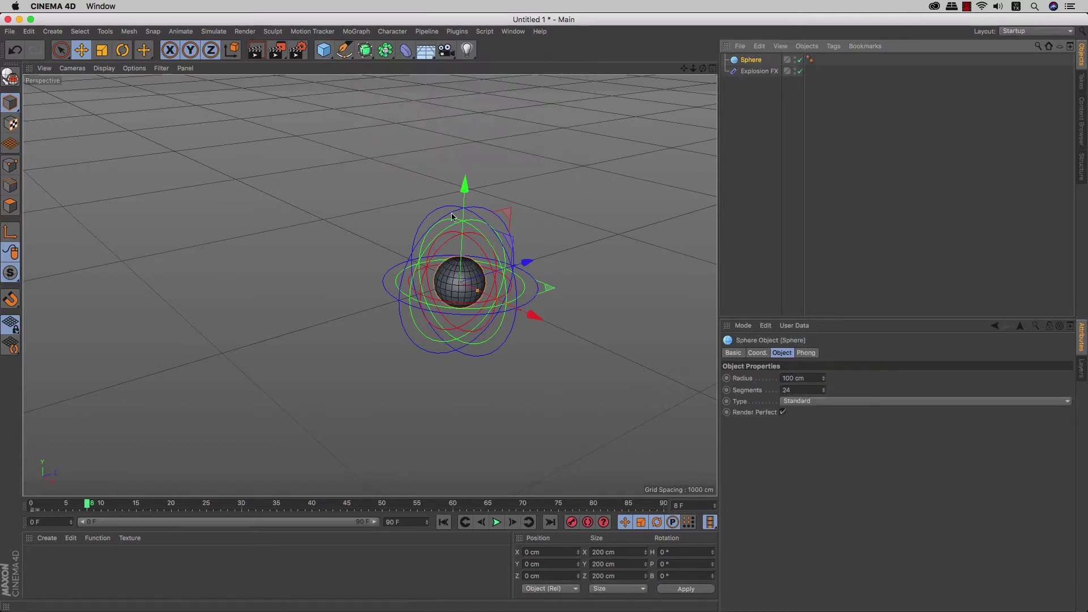
pyautogui.scroll(3, 440, 279)
pyautogui.scroll(3, 441, 279)
pyautogui.scroll(1, 441, 279)
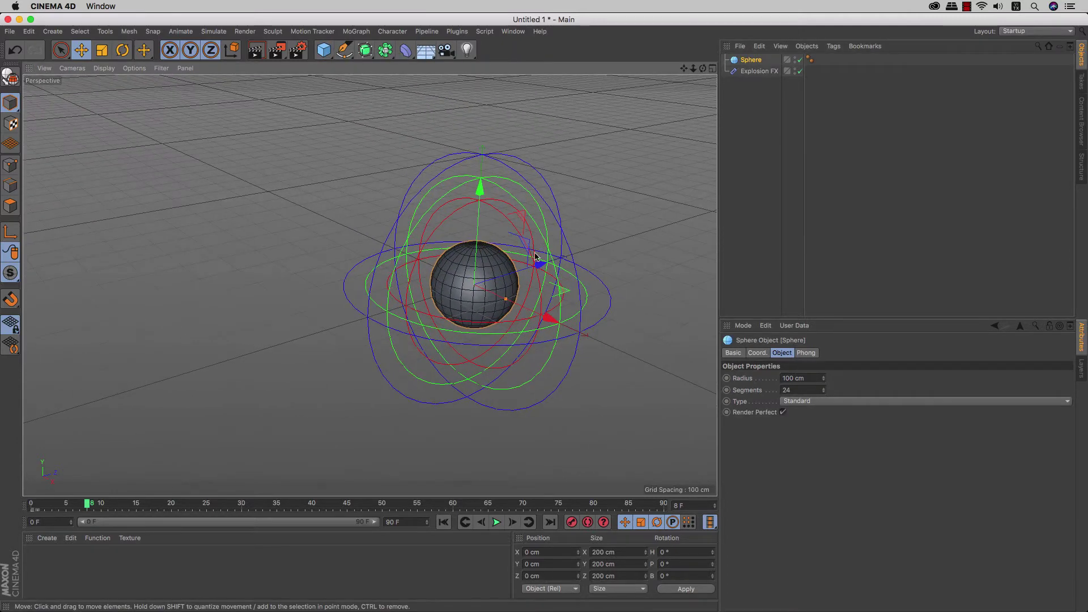
pyautogui.moveTo(508, 298)
pyautogui.keyDown('alt'); pyautogui.mouseDown()
pyautogui.moveTo(479, 311)
pyautogui.moveTo(522, 309)
pyautogui.mouseUp(); pyautogui.keyUp('alt')
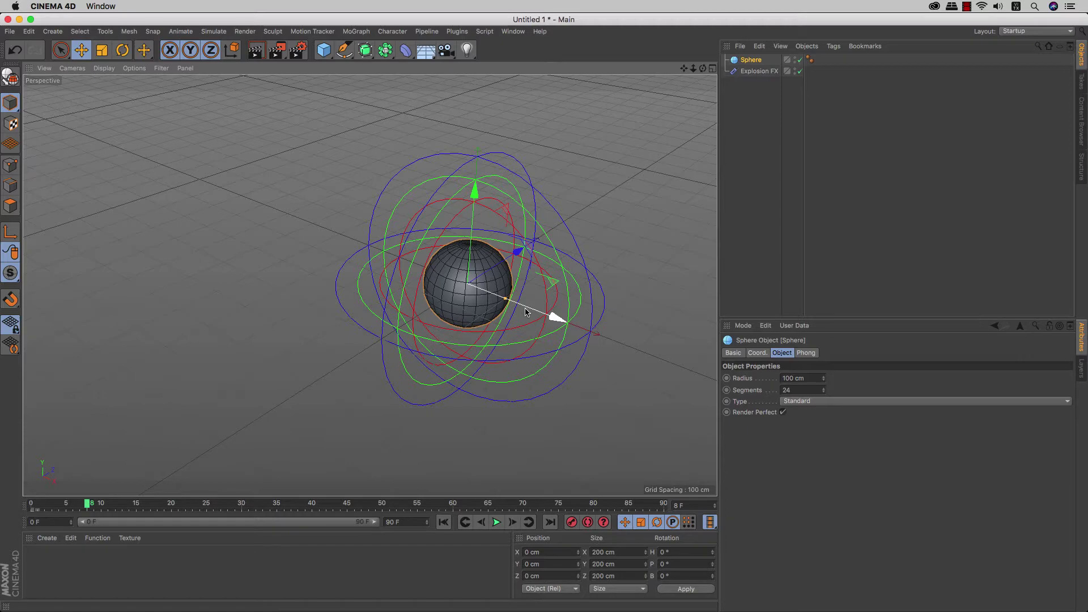
# Step: Hide the sphere and orbit in to inspect the deformer's rings
pyautogui.click(799, 59)
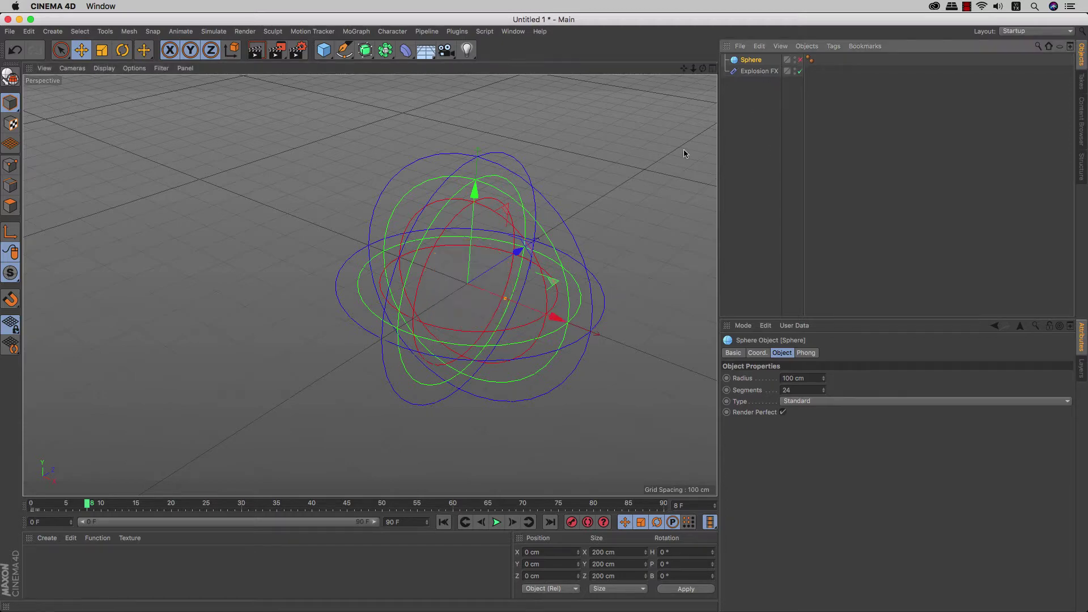
pyautogui.keyDown('alt'); pyautogui.moveTo(684, 153); pyautogui.dragTo(449, 285); pyautogui.keyUp('alt')
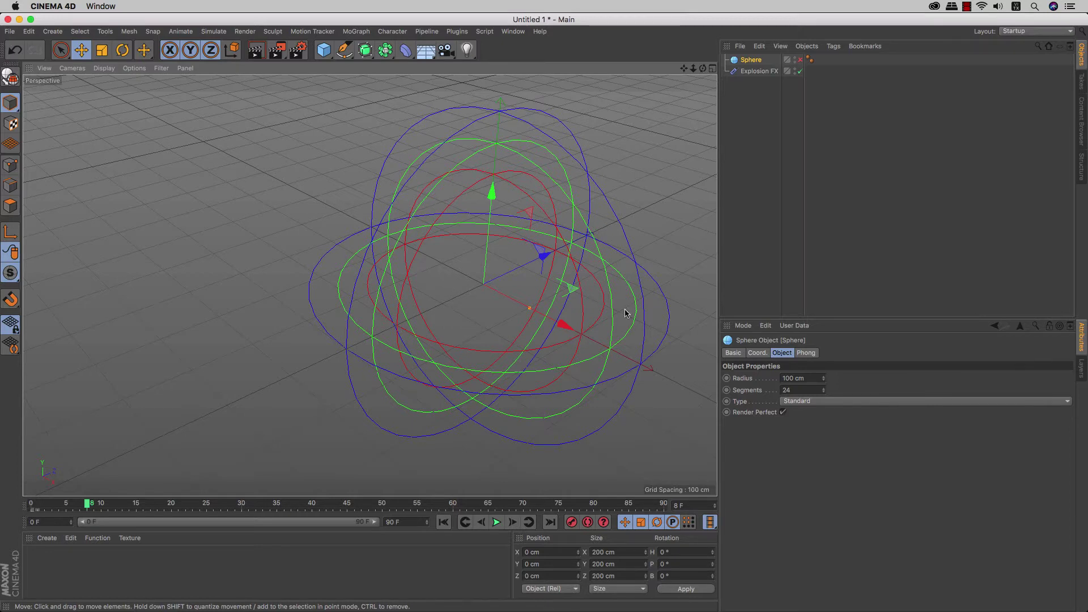
pyautogui.keyDown('alt'); pyautogui.moveTo(614, 323); pyautogui.dragTo(598, 312); pyautogui.keyUp('alt')
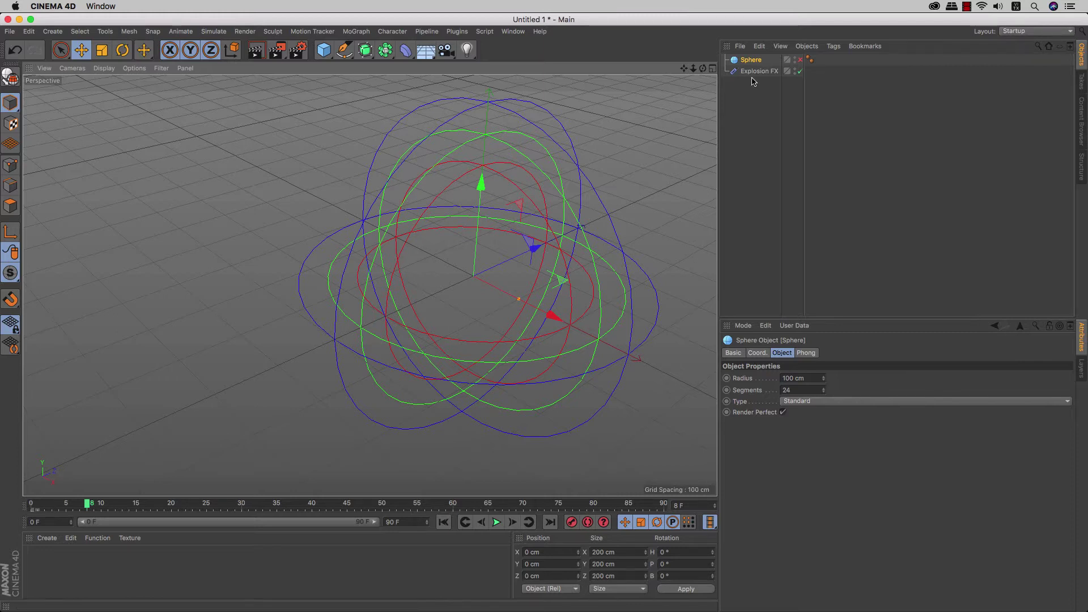
# Step: Unhide the sphere, nest Explosion FX under it, and rewind to frame 0
pyautogui.click(799, 60)
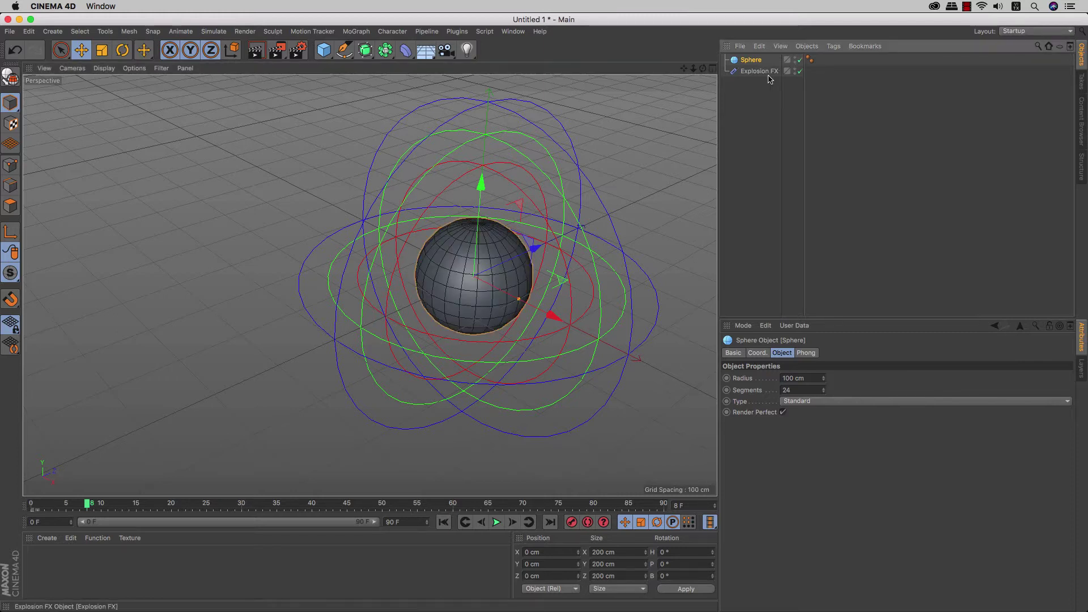
pyautogui.moveTo(753, 75); pyautogui.dragTo(751, 60)
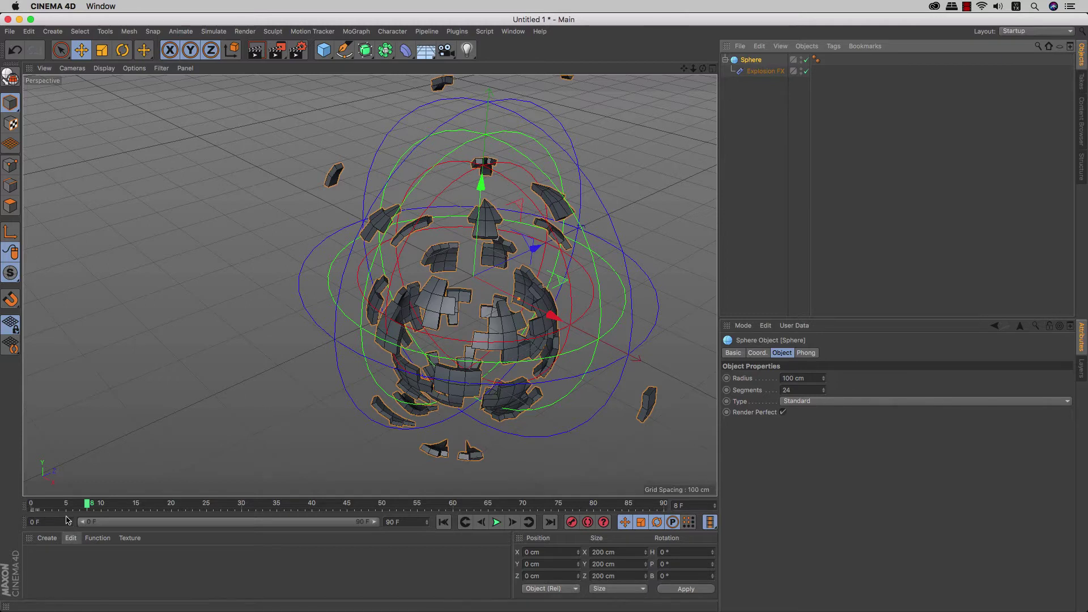
pyautogui.moveTo(54, 504); pyautogui.dragTo(23, 511)
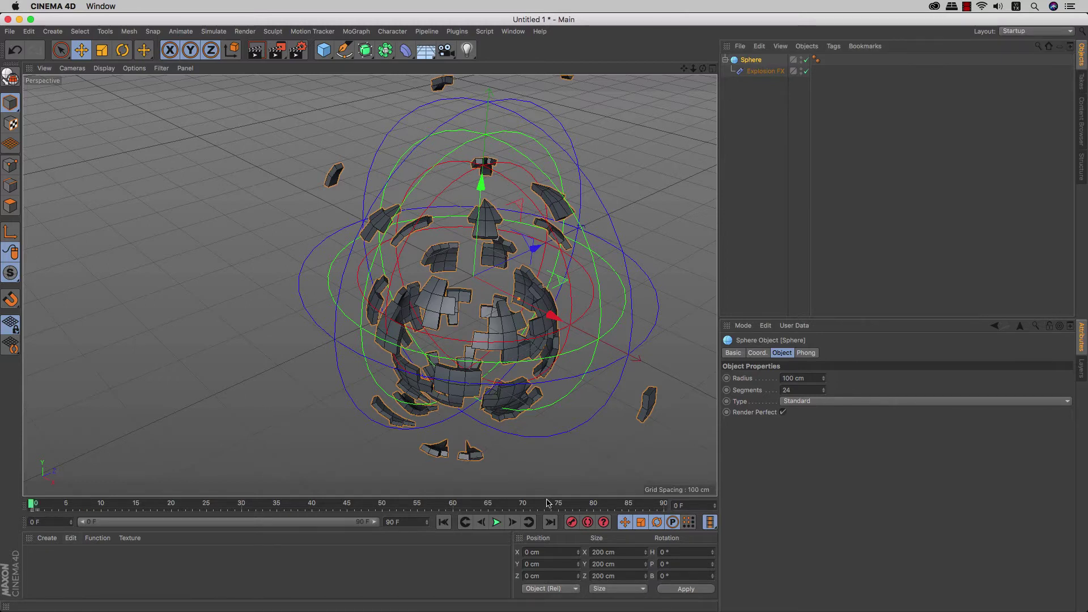
# Step: Set the Explosion FX Time to 0% and keyframe it at frame 0
pyautogui.click(768, 71)
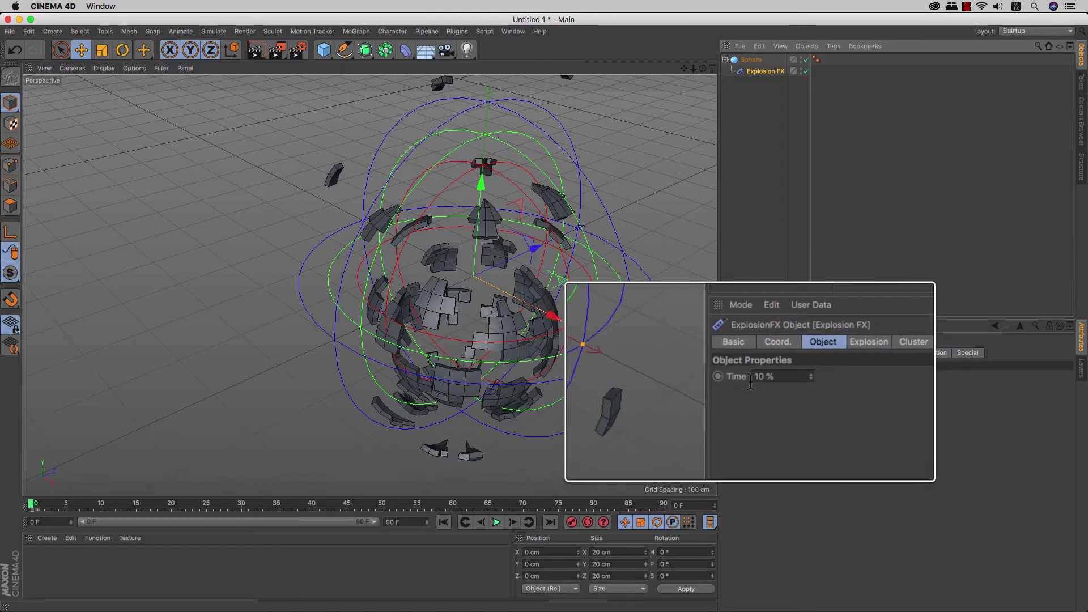
pyautogui.click(794, 380)
pyautogui.moveTo(794, 379); pyautogui.dragTo(794, 379)
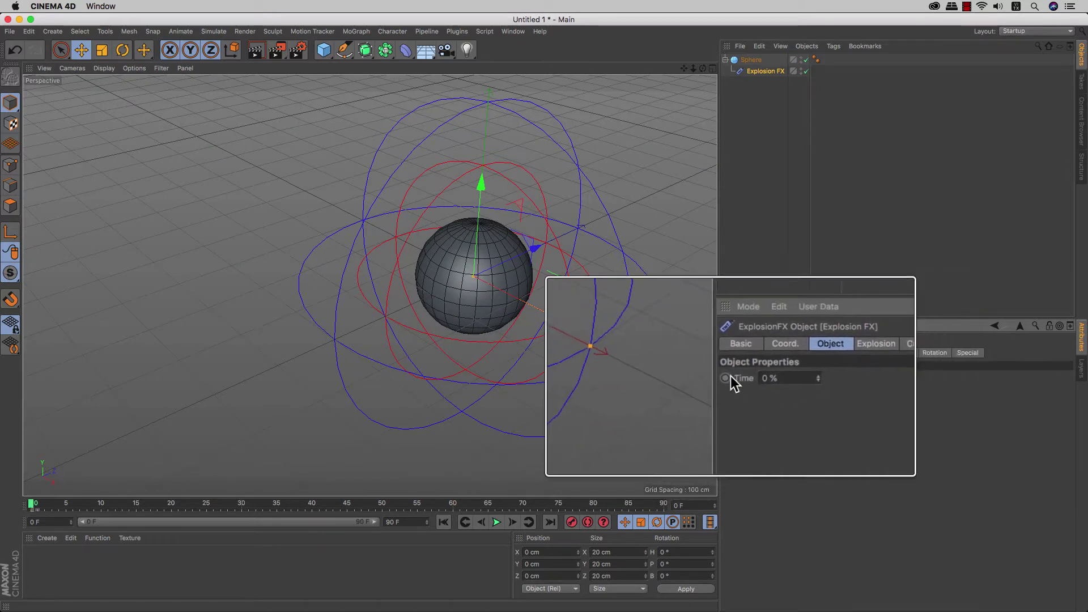
pyautogui.click(727, 377)
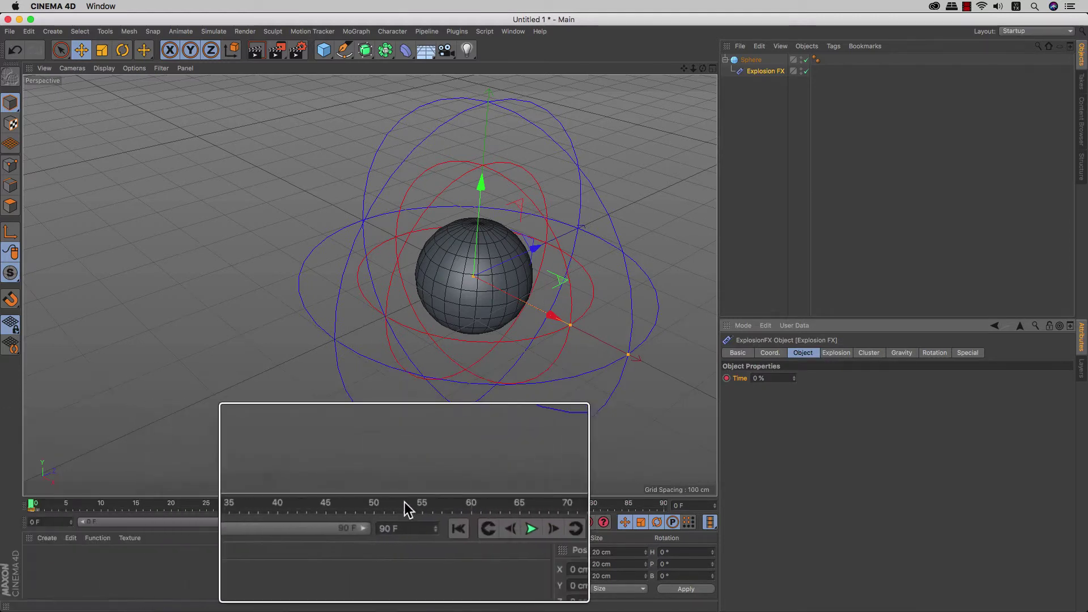
# Step: At frame 70, set explosion Time to 100% and keyframe it
pyautogui.click(523, 504)
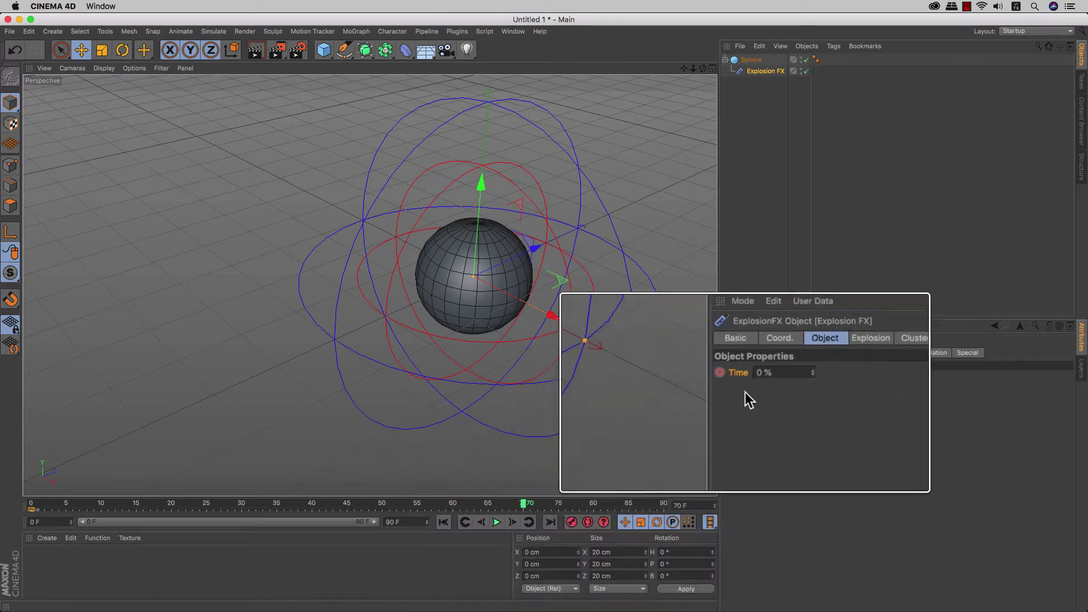
pyautogui.moveTo(796, 377)
pyautogui.mouseDown()
pyautogui.moveTo(798, 389)
pyautogui.moveTo(794, 379)
pyautogui.mouseUp()
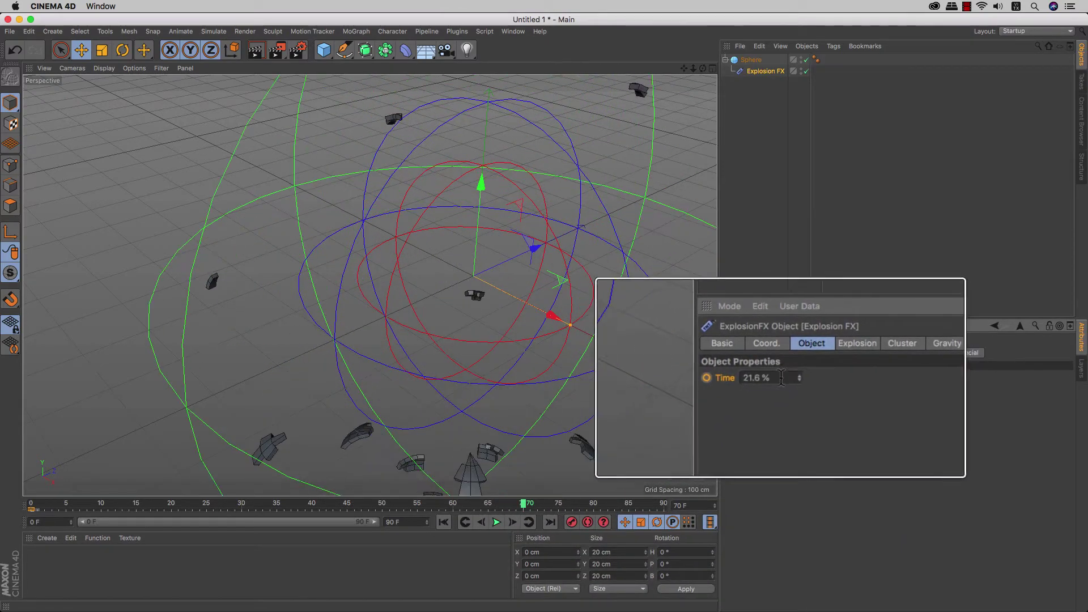
pyautogui.write('100')
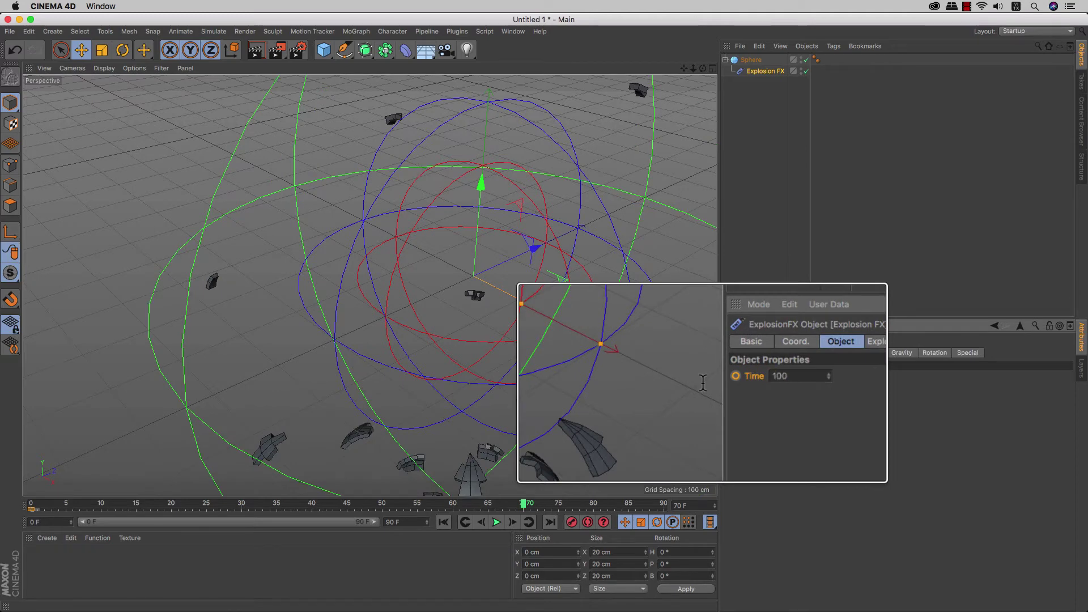
pyautogui.keyDown('ctrl'); pyautogui.click(727, 377); pyautogui.keyUp('ctrl')
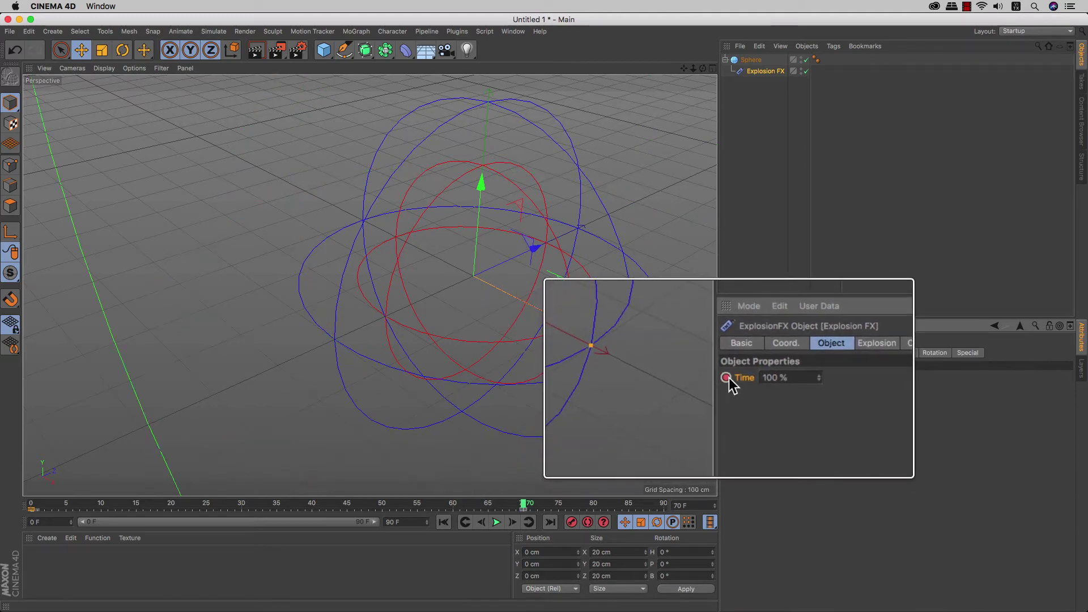
# Step: Play back the explosion, then rewind the playhead to frame 11
pyautogui.click(497, 522)
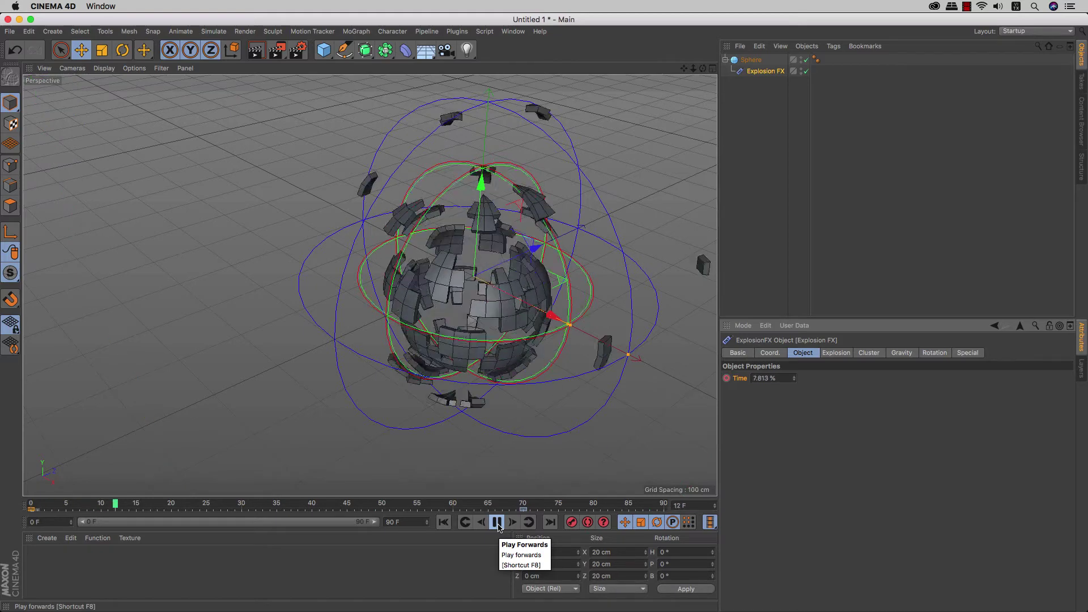
pyautogui.click(497, 524)
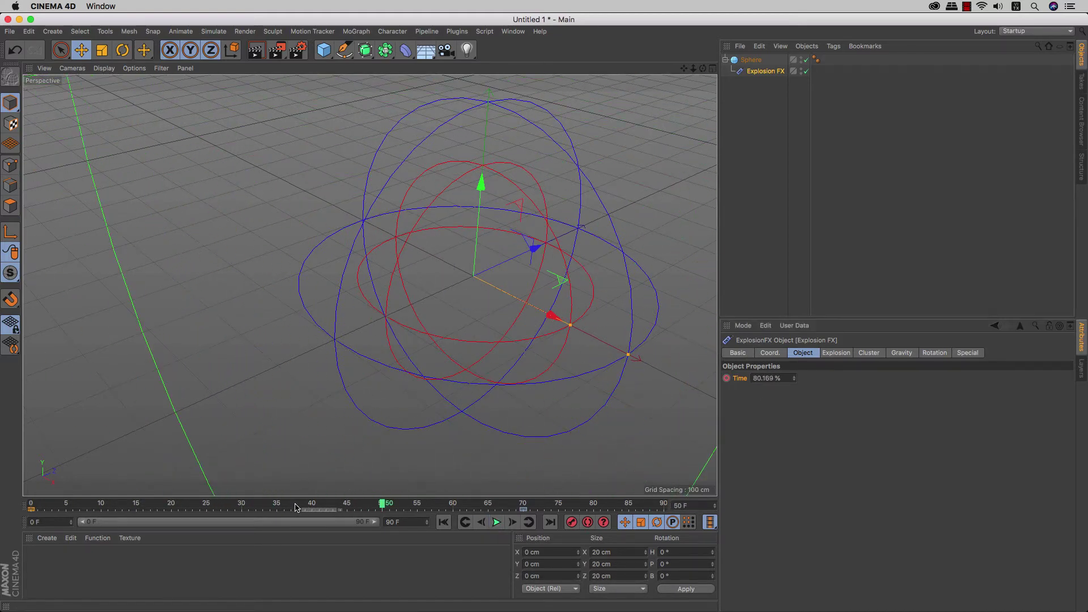
pyautogui.moveTo(296, 504)
pyautogui.mouseDown()
pyautogui.moveTo(93, 495)
pyautogui.moveTo(107, 494)
pyautogui.mouseUp()
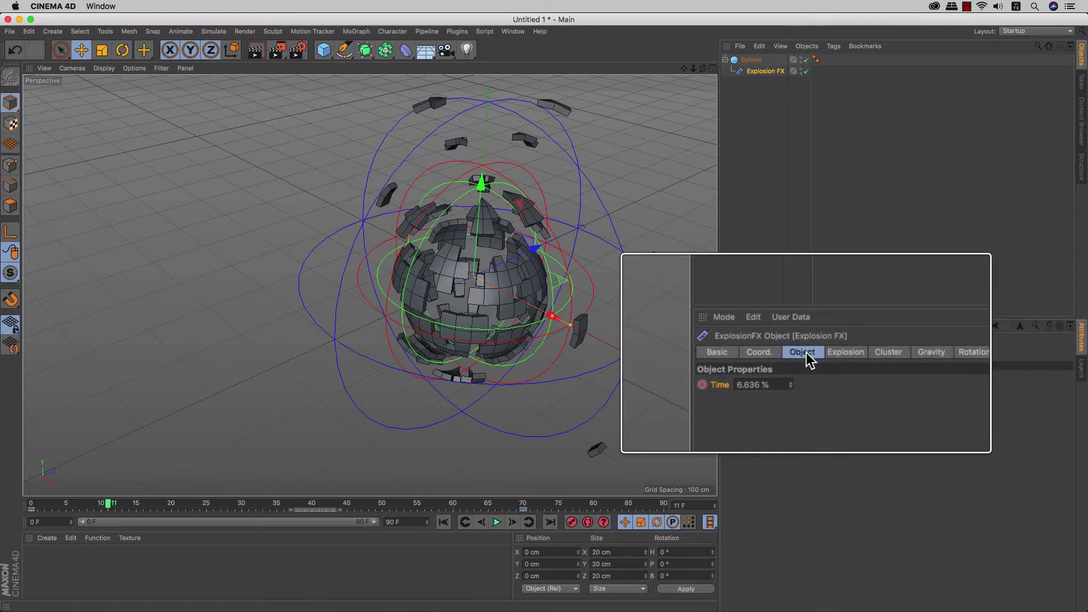
# Step: In the Explosion settings, drag the viewport handles to widen Blast Range to about 232 cm
pyautogui.click(835, 354)
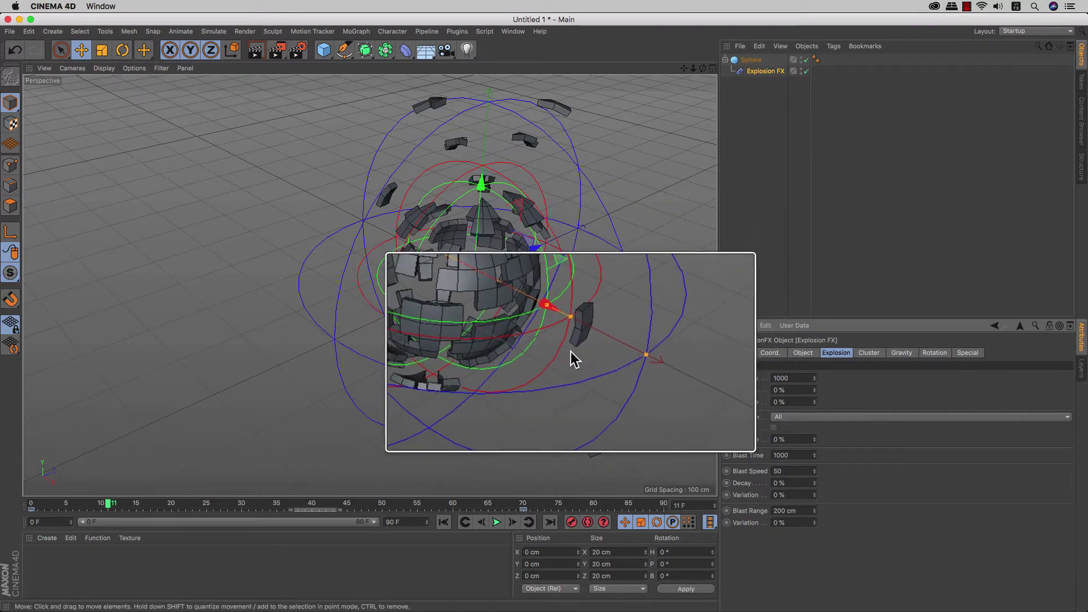
pyautogui.moveTo(571, 349)
pyautogui.keyDown('alt'); pyautogui.mouseDown()
pyautogui.moveTo(596, 343)
pyautogui.moveTo(554, 318)
pyautogui.moveTo(566, 321)
pyautogui.mouseUp(); pyautogui.keyUp('alt')
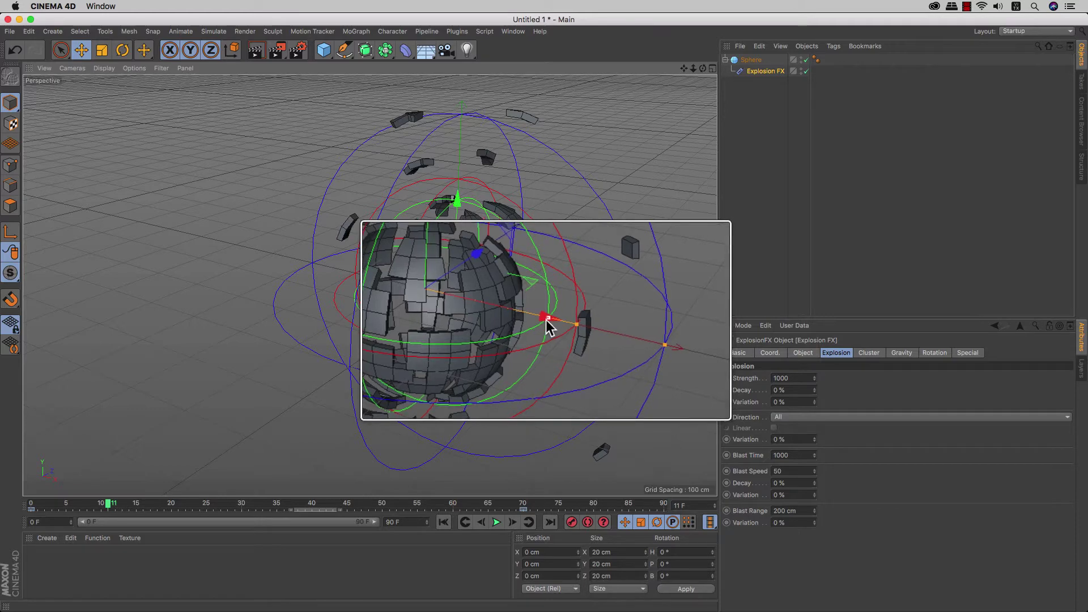
pyautogui.moveTo(548, 319)
pyautogui.mouseDown()
pyautogui.moveTo(477, 309)
pyautogui.moveTo(719, 343)
pyautogui.moveTo(523, 311)
pyautogui.moveTo(589, 326)
pyautogui.mouseUp()
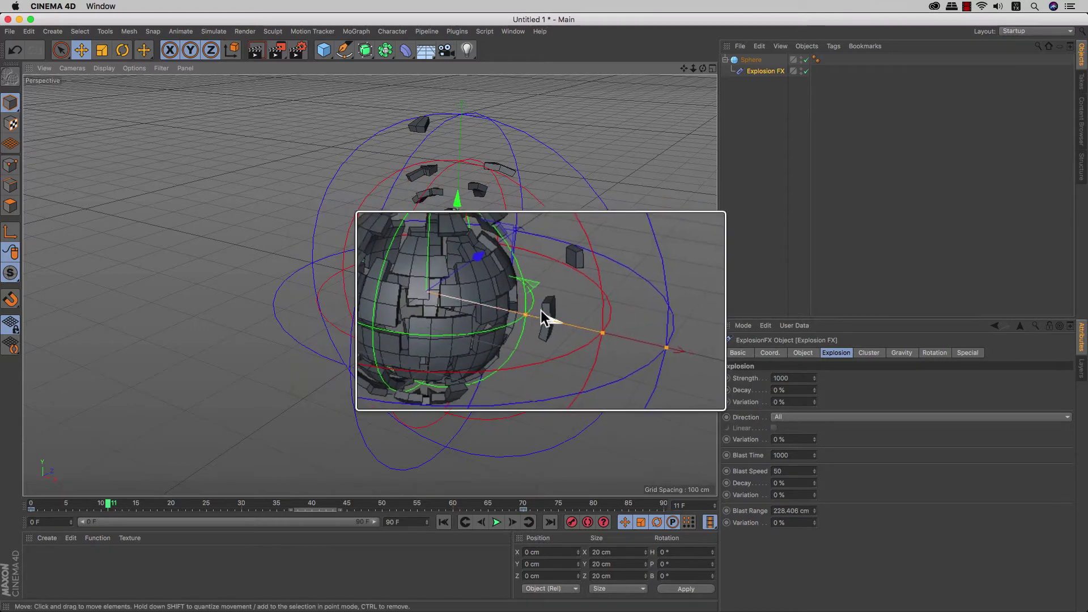
pyautogui.moveTo(577, 327); pyautogui.dragTo(591, 328)
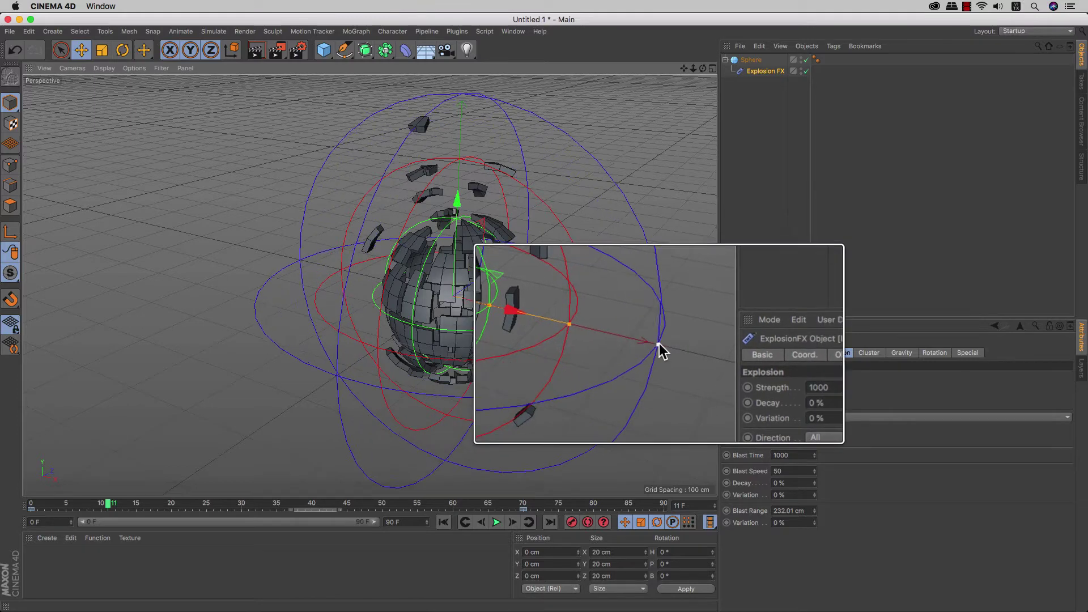
pyautogui.moveTo(628, 338)
pyautogui.mouseDown()
pyautogui.moveTo(675, 346)
pyautogui.moveTo(631, 337)
pyautogui.mouseUp()
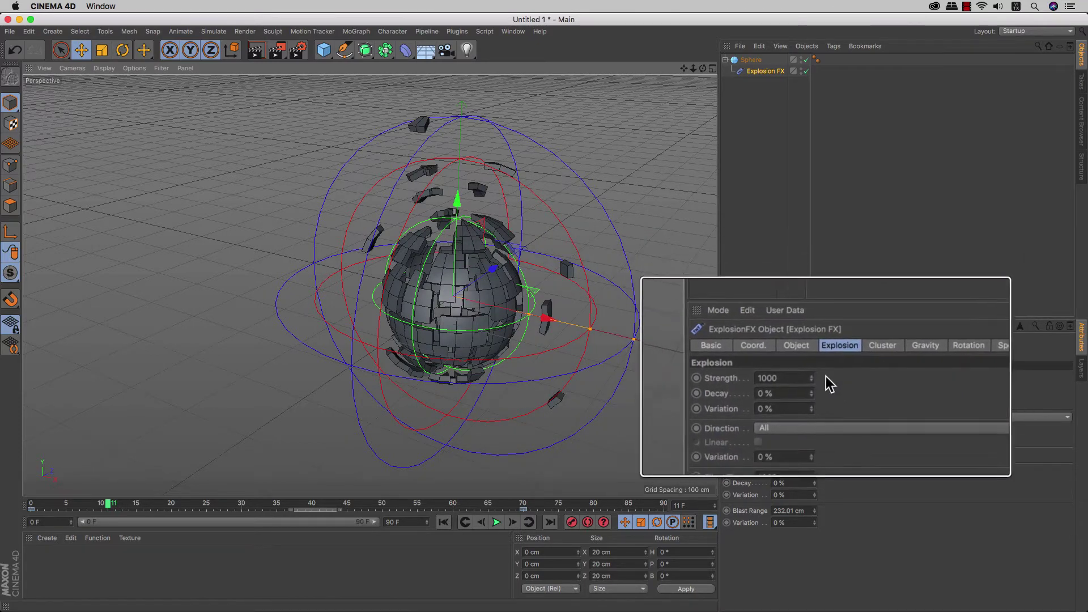
# Step: Return the explosion Strength to 1000
pyautogui.moveTo(816, 378)
pyautogui.mouseDown()
pyautogui.moveTo(815, 394)
pyautogui.moveTo(816, 378)
pyautogui.mouseUp()
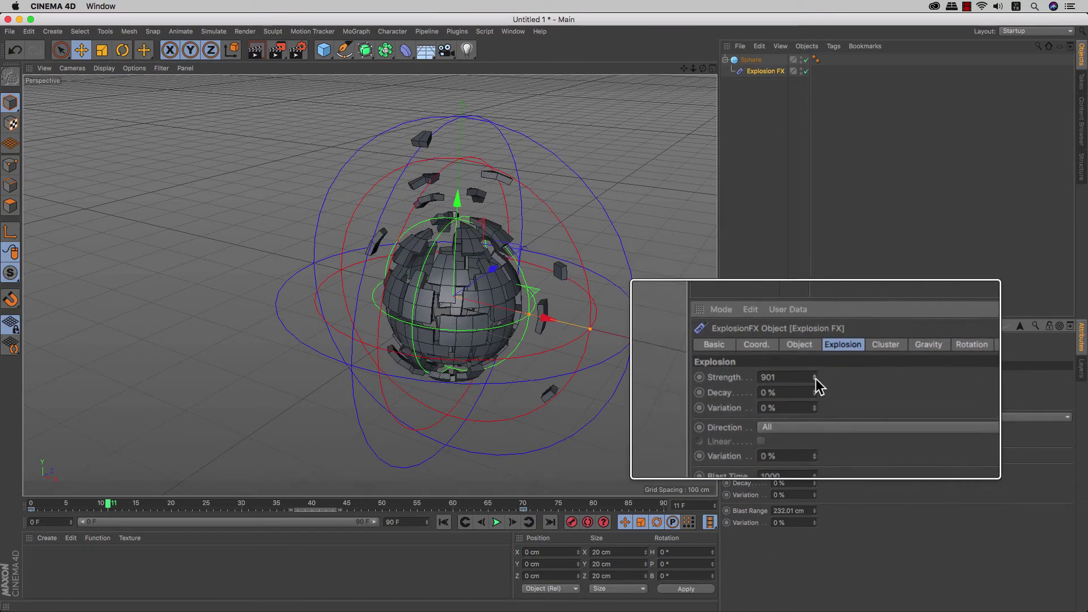
pyautogui.write('10')
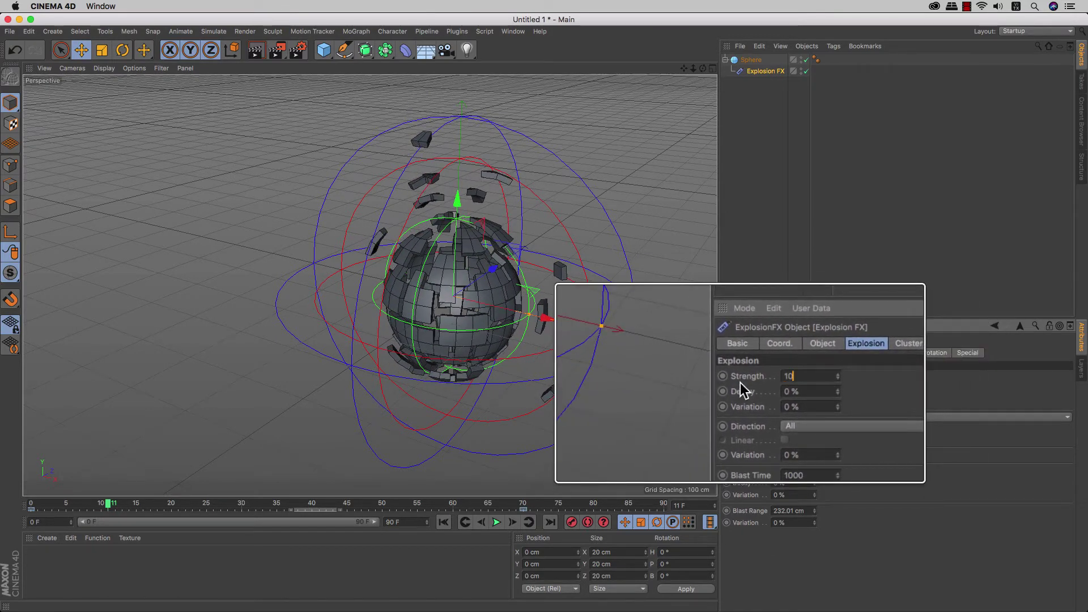
pyautogui.write('00')
pyautogui.press('Return')
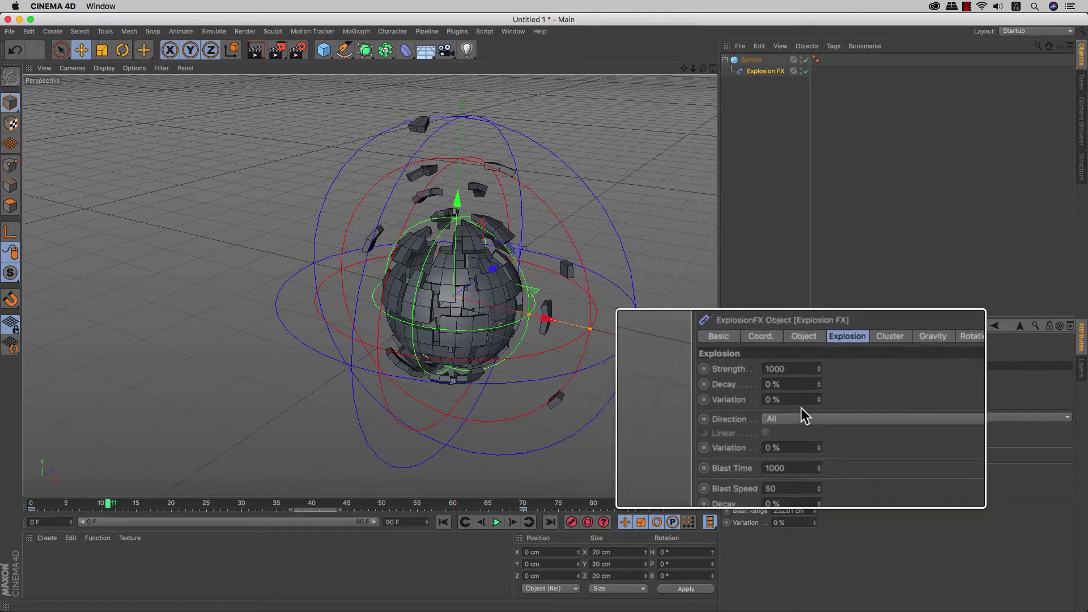
pyautogui.moveTo(182, 608)
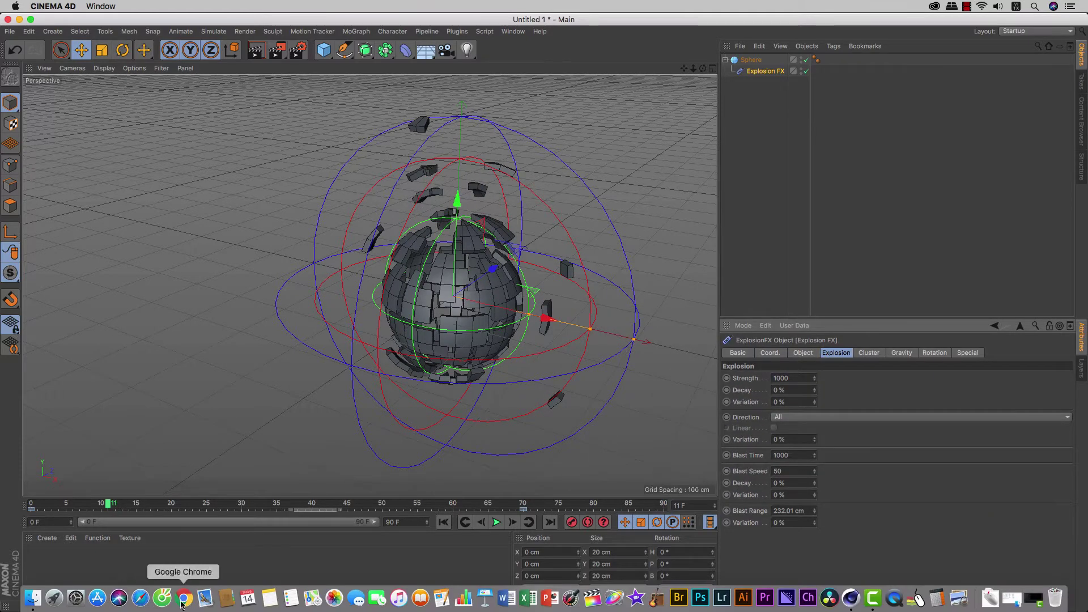
pyautogui.click(182, 599)
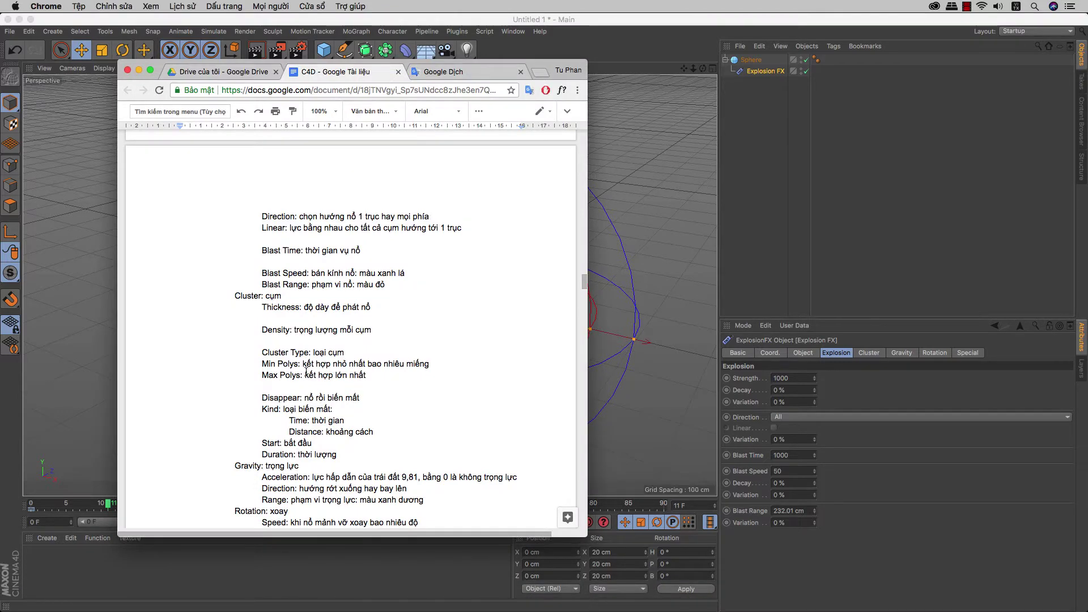
pyautogui.scroll(4, 306, 371)
pyautogui.scroll(6, 306, 373)
pyautogui.scroll(-4, 306, 374)
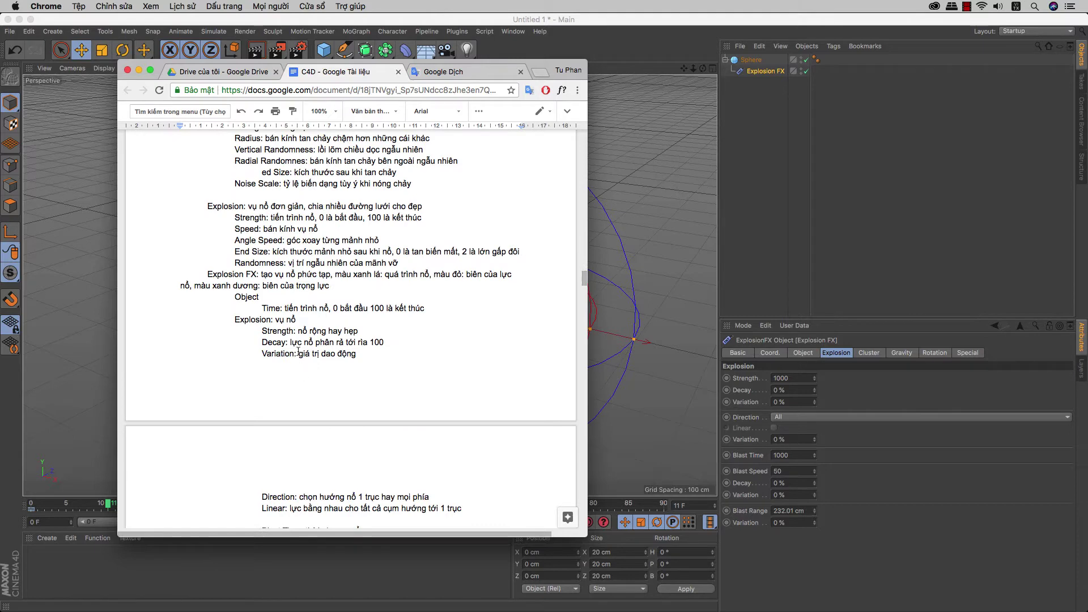
pyautogui.click(140, 70)
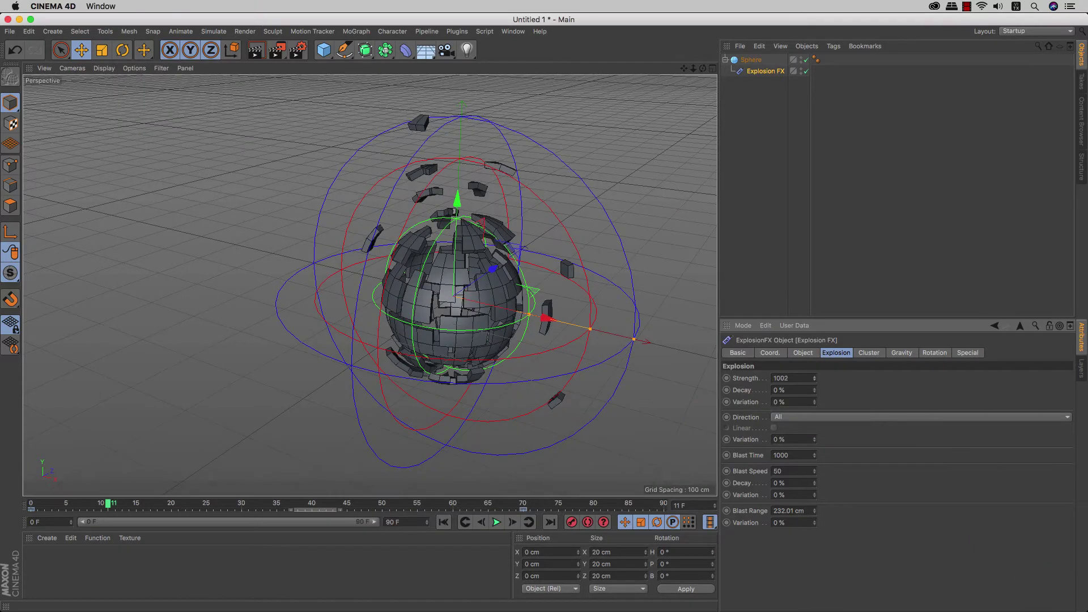
# Step: Preview the explosion at Strength 1000, rewind to frame 12, and view the Direction choices
pyautogui.moveTo(815, 378)
pyautogui.mouseDown()
pyautogui.moveTo(814, 408)
pyautogui.moveTo(815, 340)
pyautogui.mouseUp()
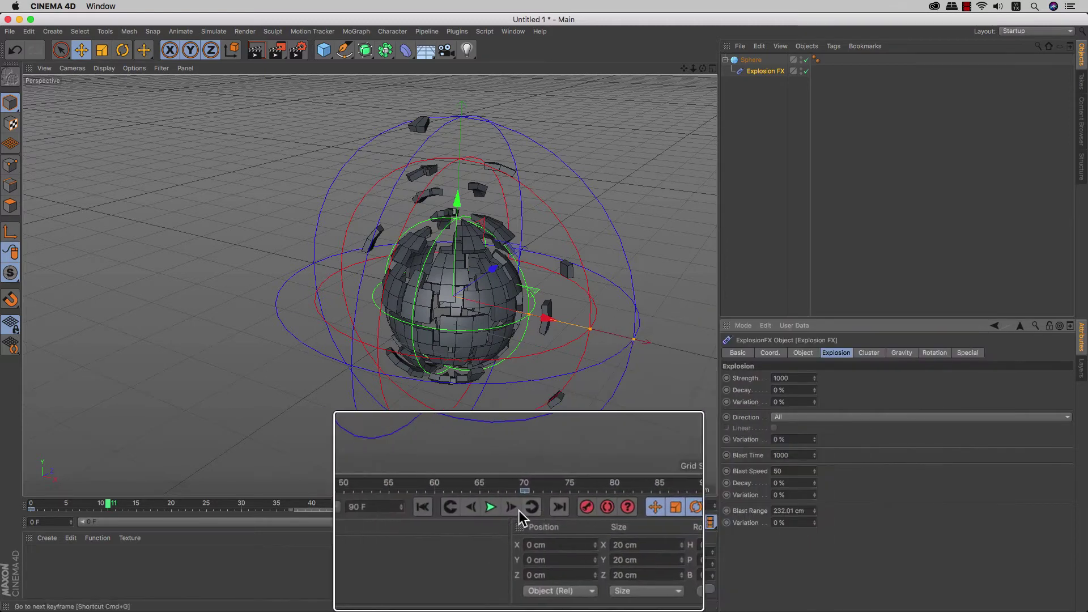
pyautogui.click(496, 522)
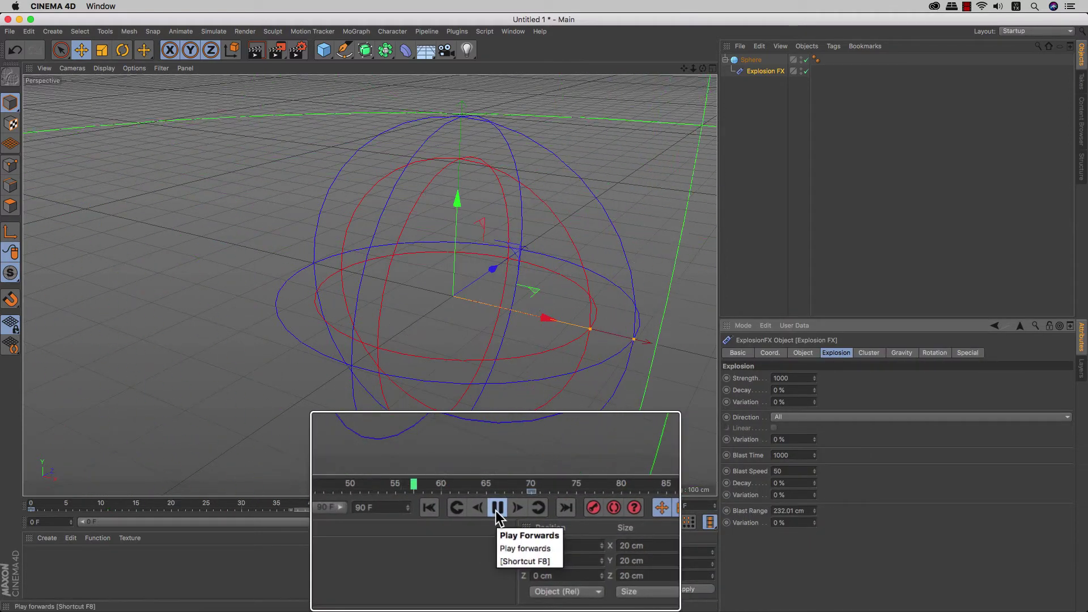
pyautogui.click(497, 513)
pyautogui.moveTo(469, 512); pyautogui.dragTo(120, 508)
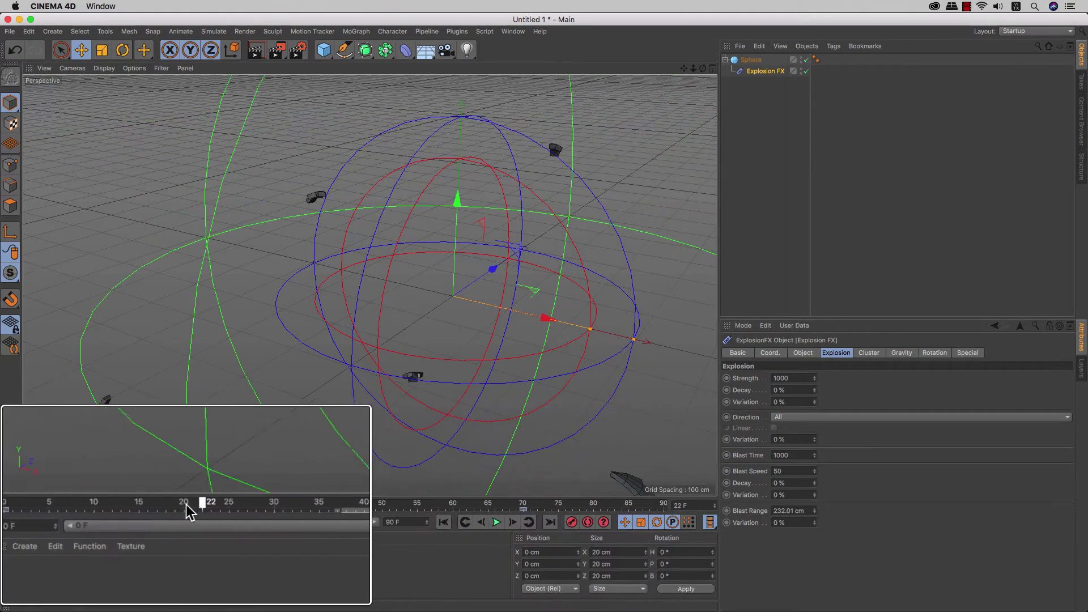
pyautogui.click(799, 417)
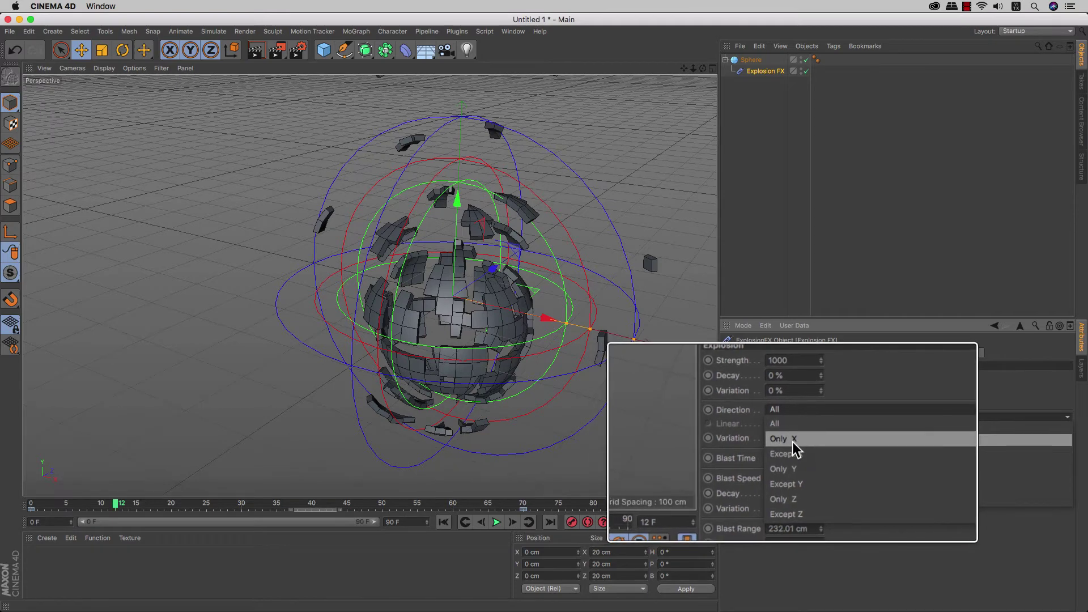
# Step: Set explosion Direction to Only X, preview it, and return to frame 12
pyautogui.click(793, 441)
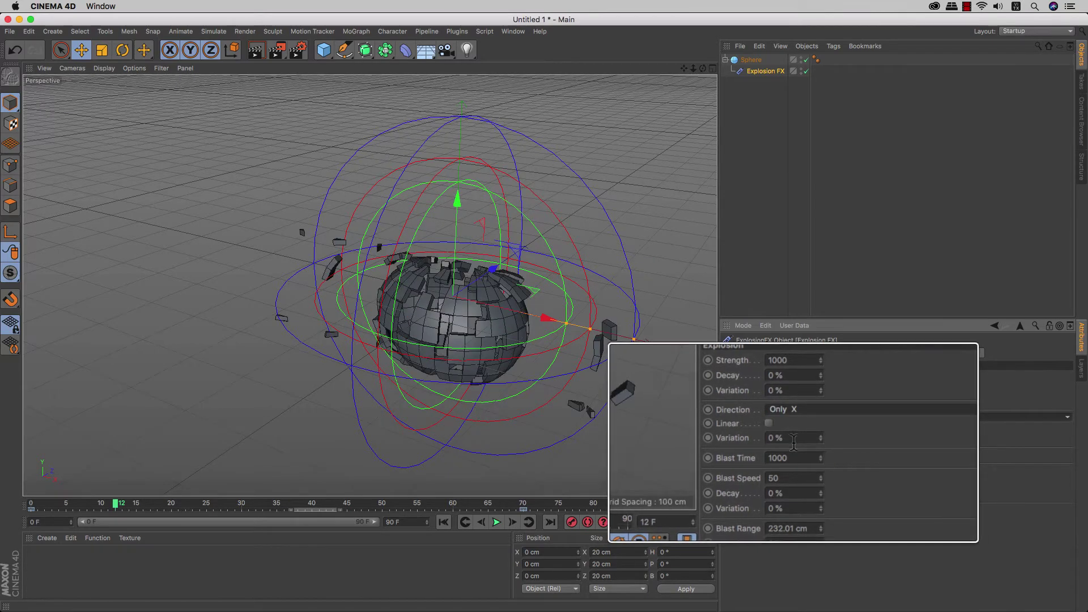
pyautogui.click(497, 522)
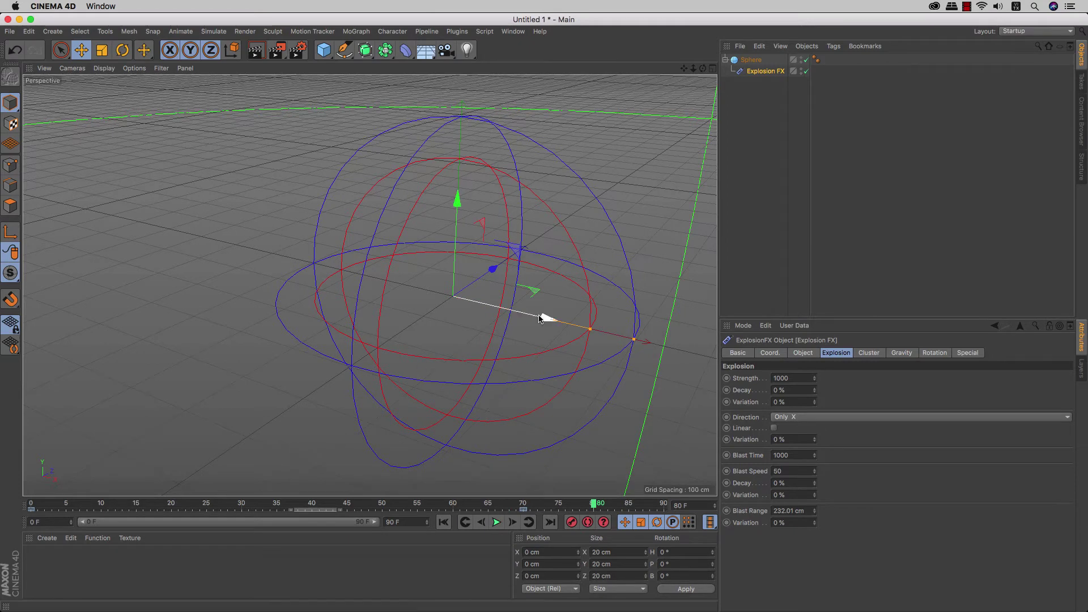
pyautogui.keyDown('alt'); pyautogui.moveTo(506, 361); pyautogui.dragTo(526, 343); pyautogui.keyUp('alt')
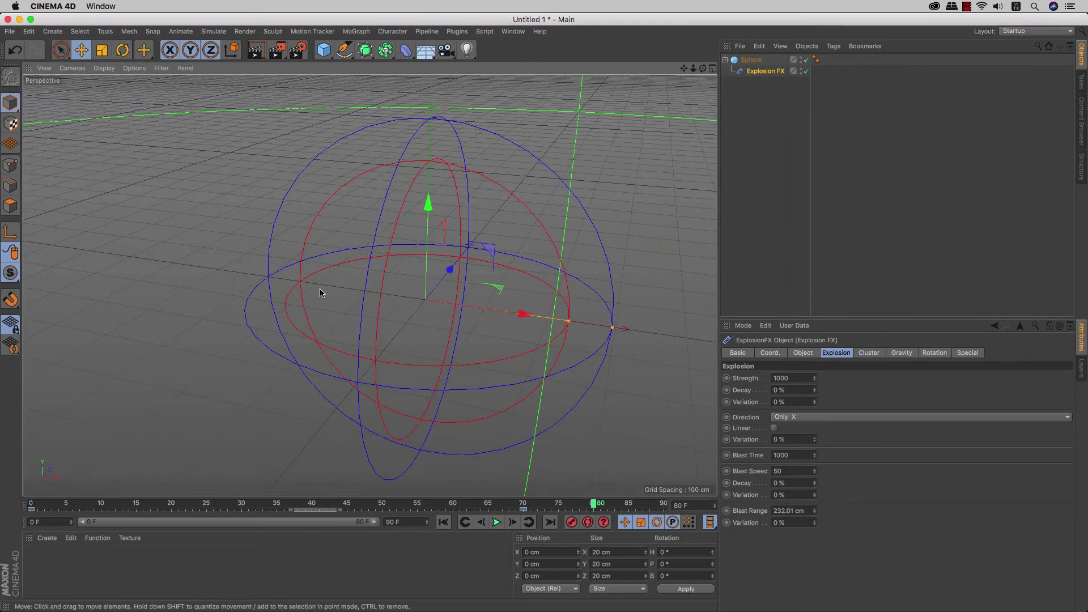
pyautogui.moveTo(70, 509); pyautogui.dragTo(114, 510)
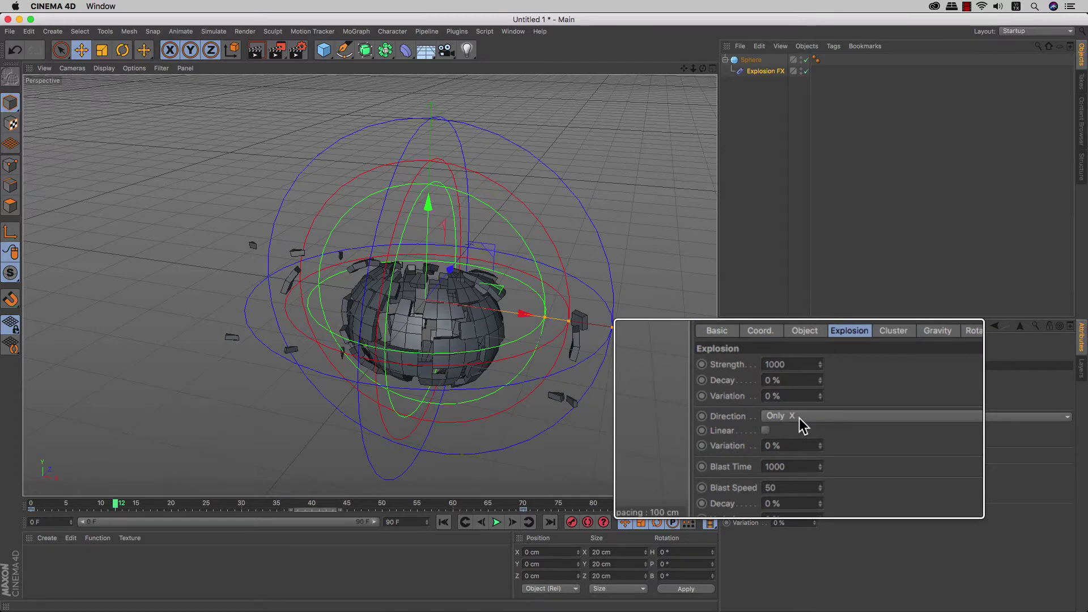
# Step: Reset explosion Direction to All and set Blast Range to 275.01 cm
pyautogui.click(799, 417)
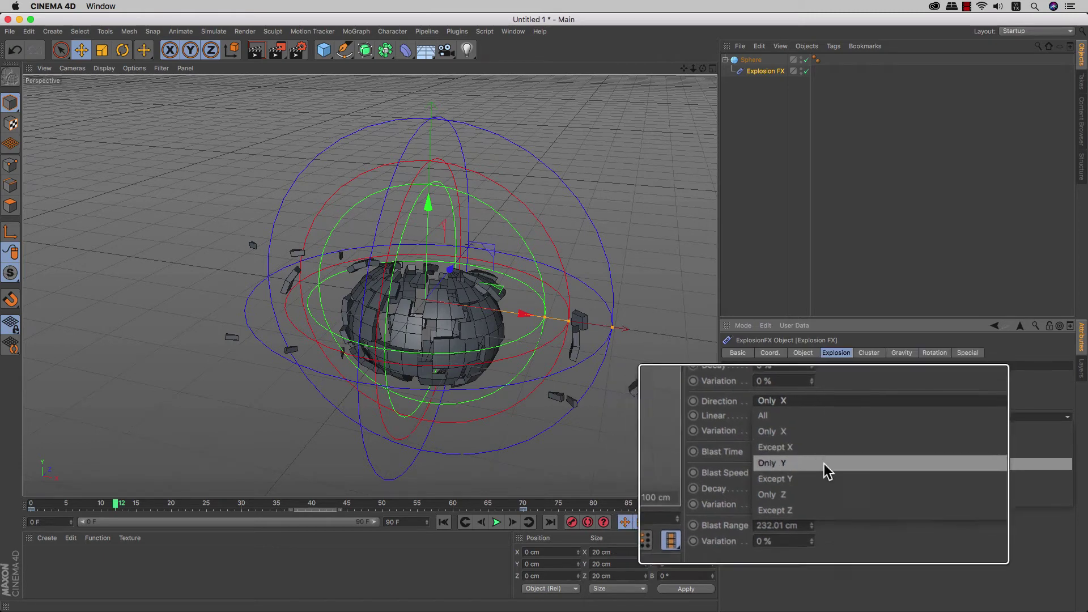
pyautogui.click(783, 431)
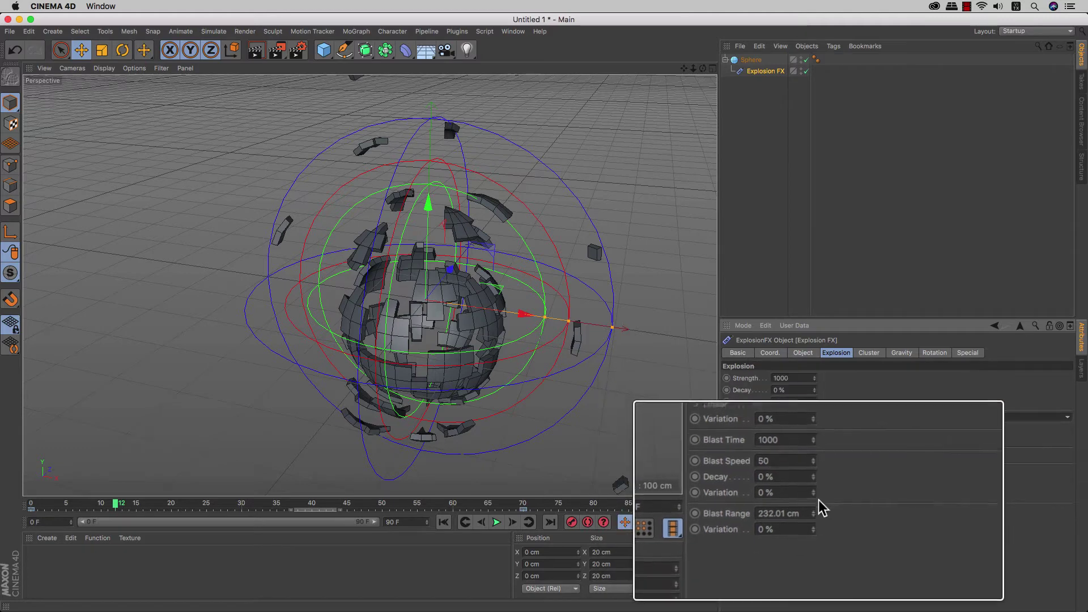
pyautogui.moveTo(818, 501); pyautogui.dragTo(815, 508)
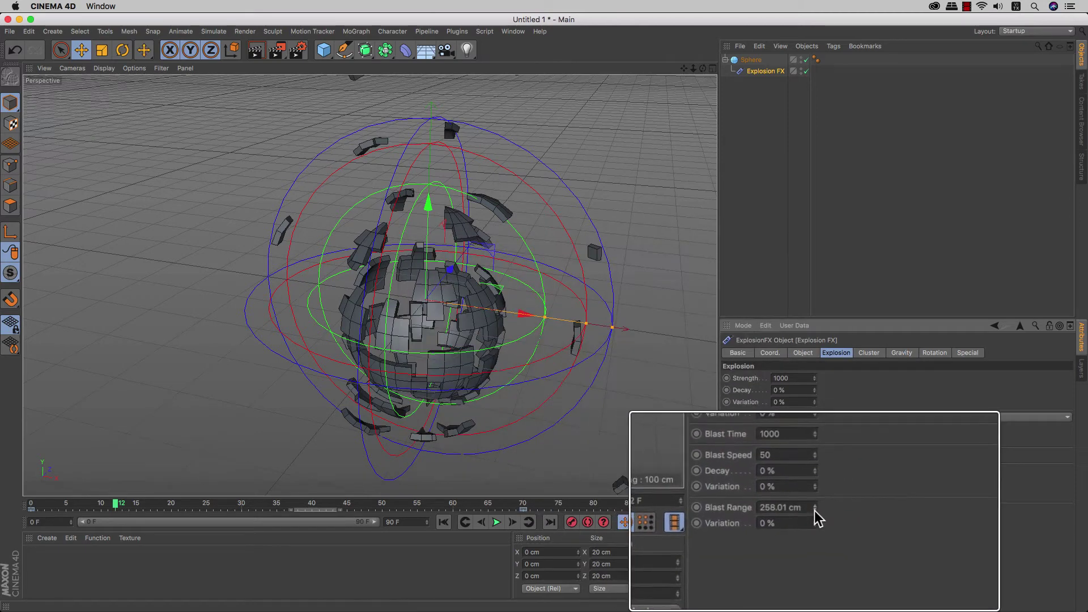
pyautogui.moveTo(815, 512); pyautogui.dragTo(814, 511)
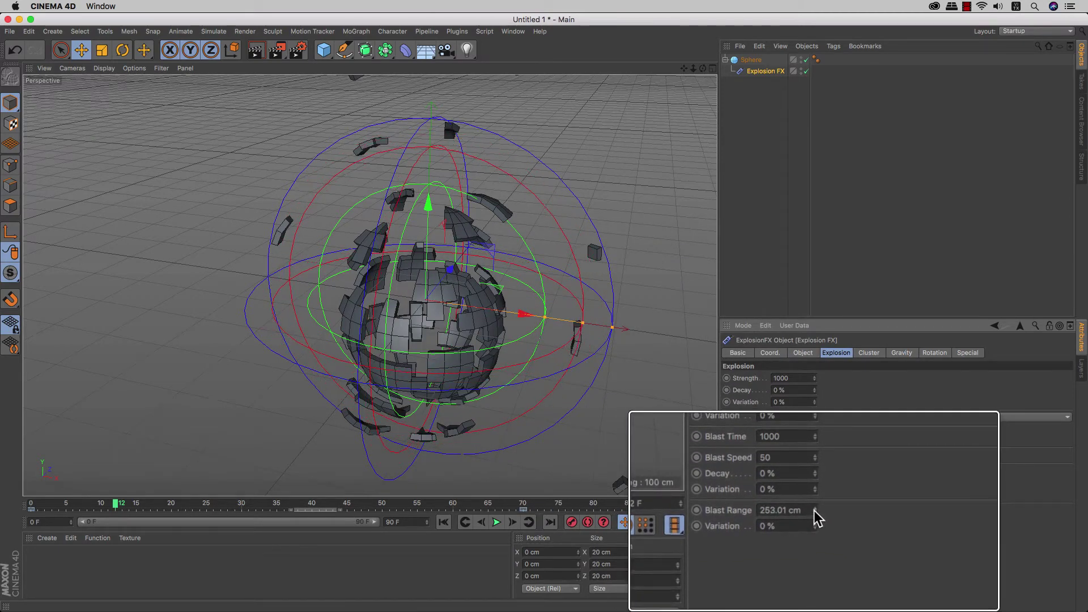
pyautogui.click(812, 509)
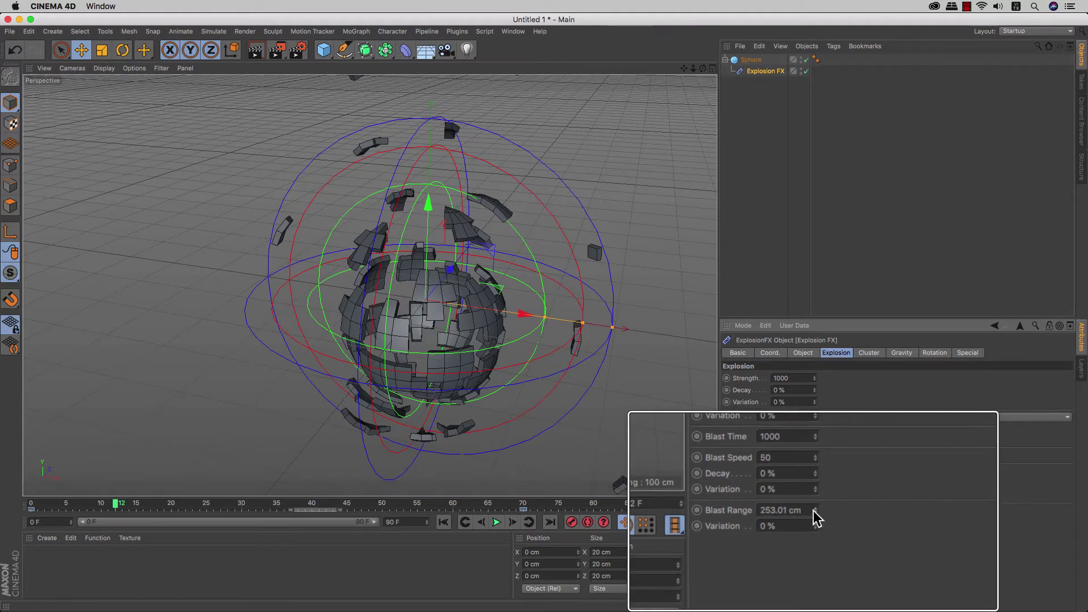
pyautogui.moveTo(814, 511); pyautogui.dragTo(814, 510)
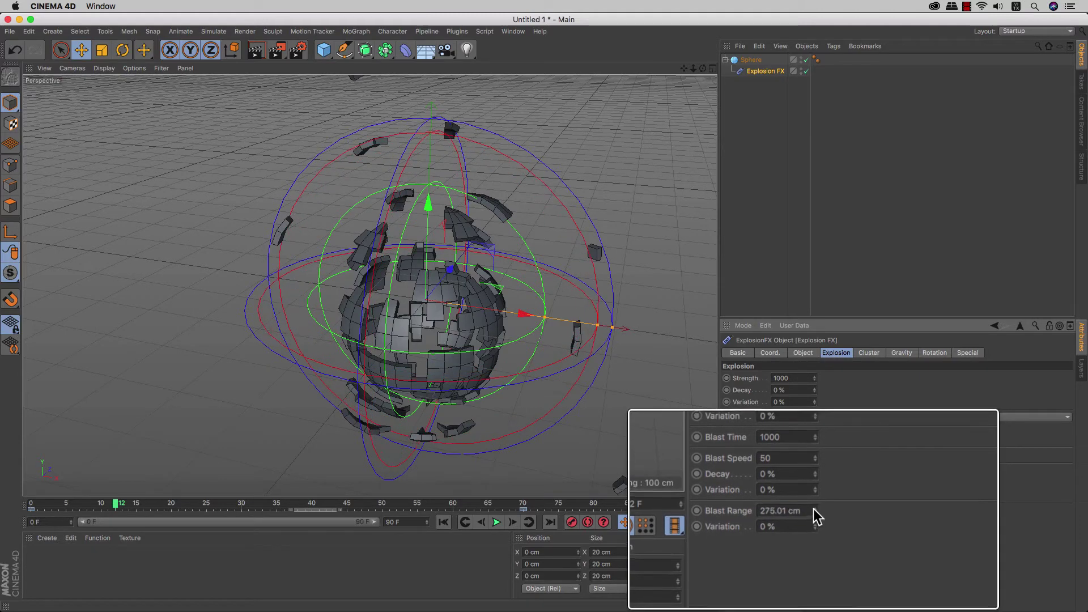
pyautogui.moveTo(815, 457); pyautogui.dragTo(816, 458)
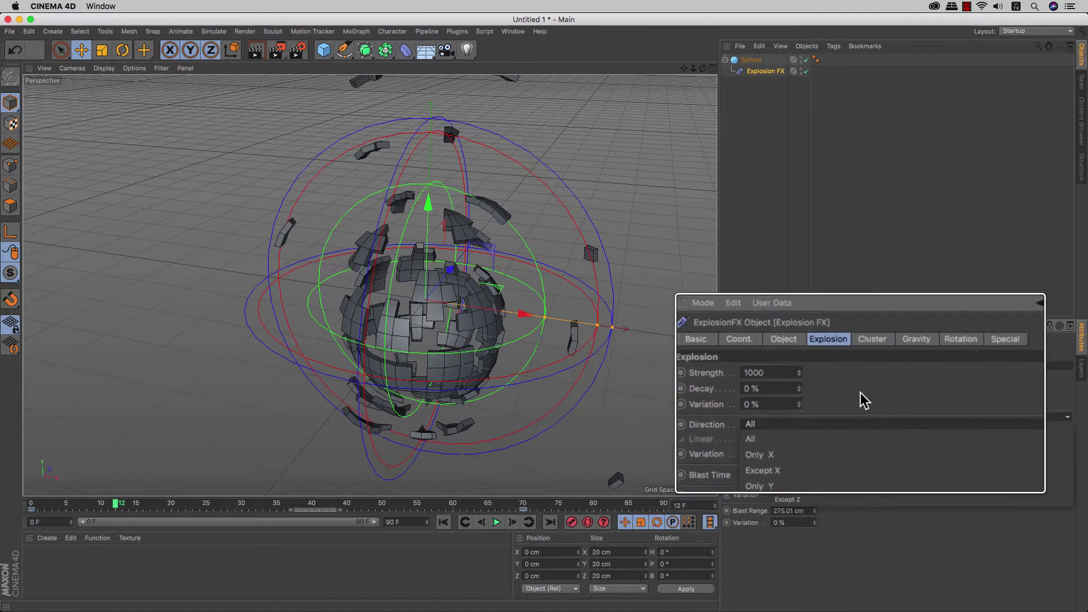
# Step: Show the Cluster settings, keep Thickness at 10 cm, and browse the Cluster Type options
pyautogui.click(872, 357)
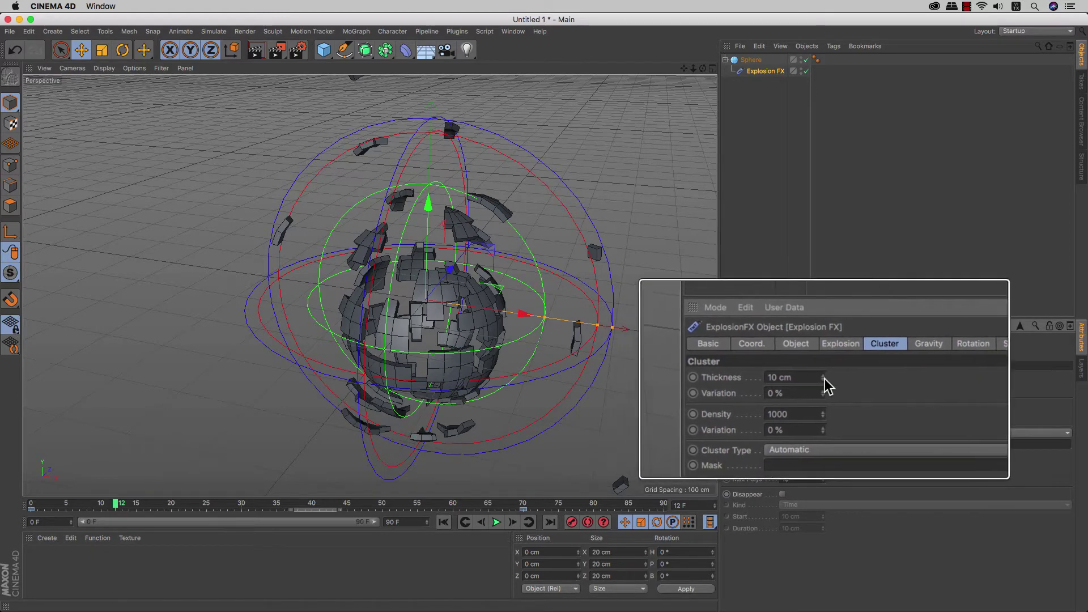
pyautogui.moveTo(823, 379); pyautogui.dragTo(822, 379)
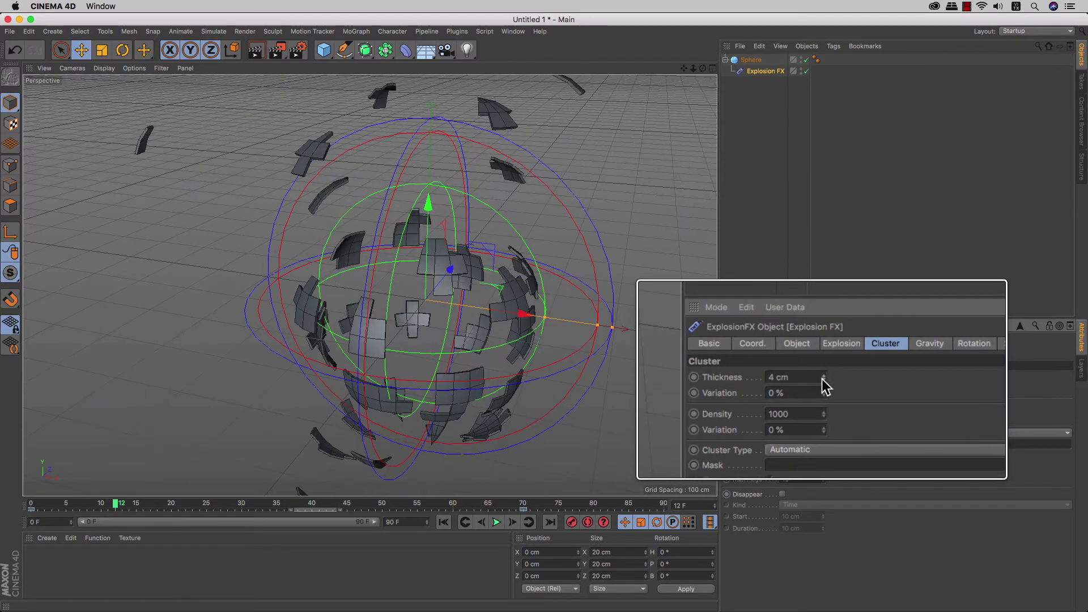
pyautogui.write('10')
pyautogui.press('Return')
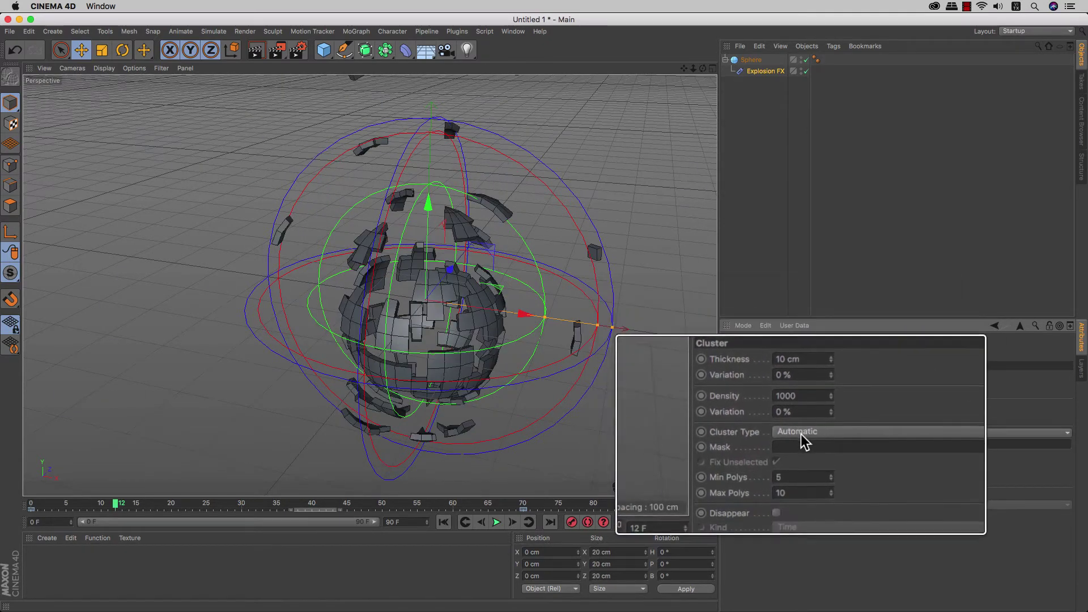
pyautogui.click(801, 434)
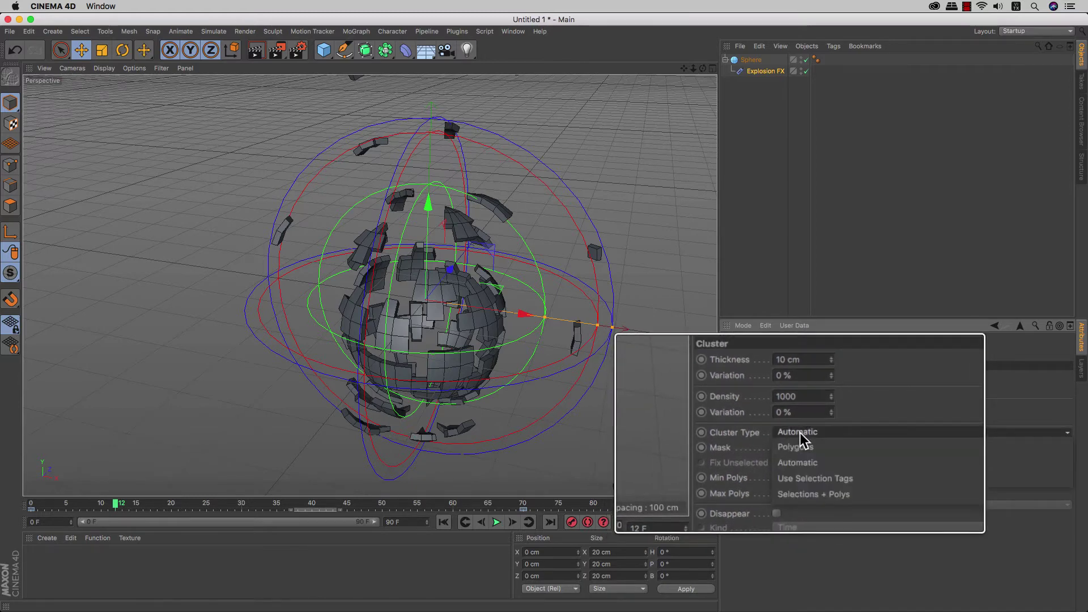
# Step: Switch the Explosion FX cluster type to Polygons
pyautogui.click(818, 429)
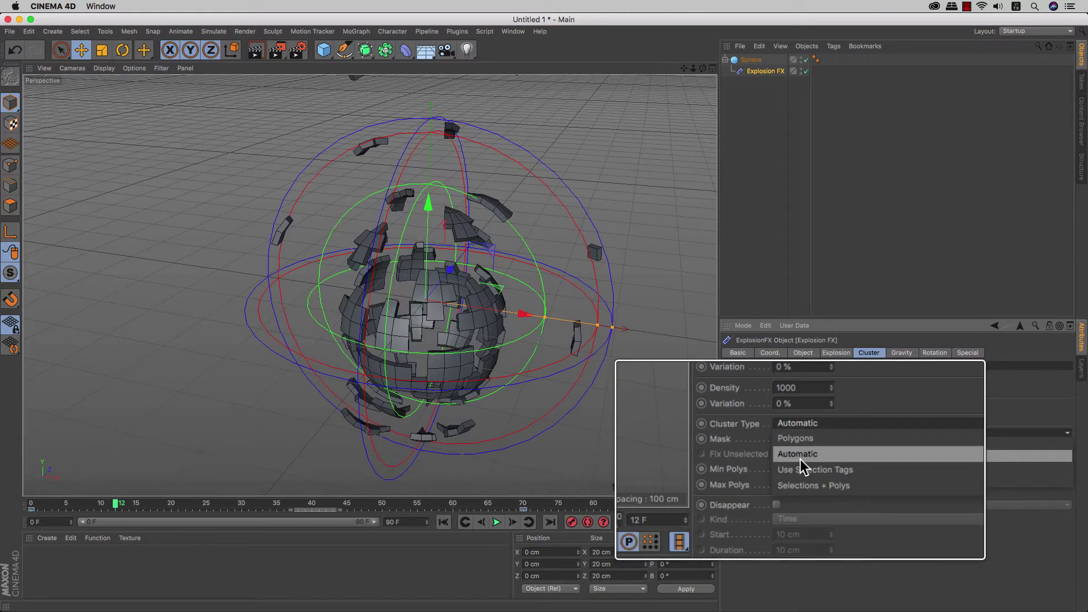
pyautogui.click(799, 440)
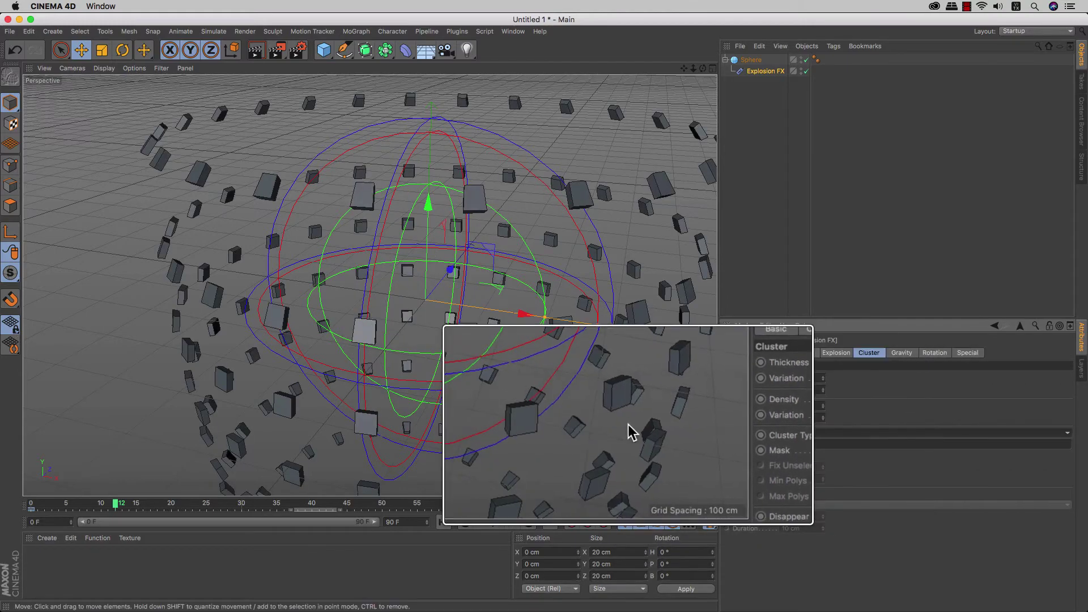
pyautogui.scroll(-3, 624, 428)
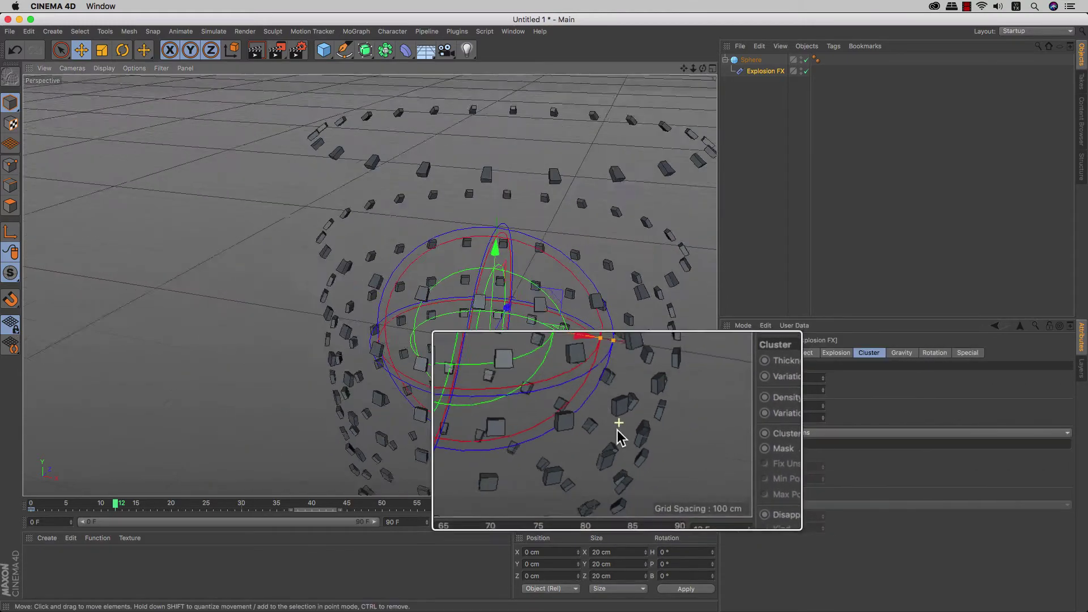
pyautogui.scroll(-2, 617, 425)
pyautogui.scroll(-3, 604, 429)
pyautogui.scroll(-3, 544, 383)
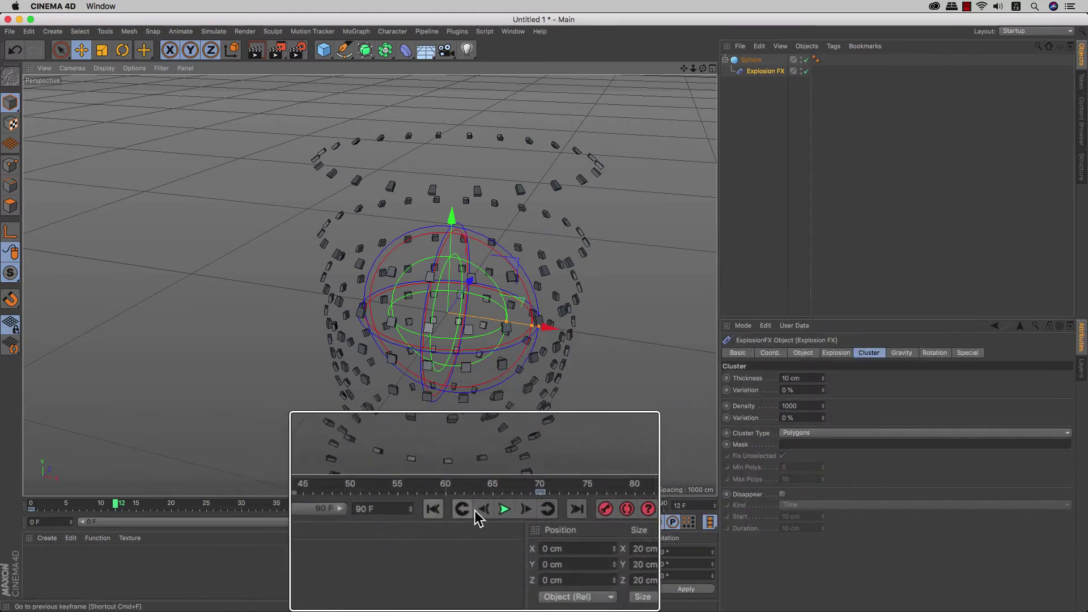
# Step: Preview polygon clusters to frame 34, then restore the Automatic cluster type
pyautogui.click(497, 512)
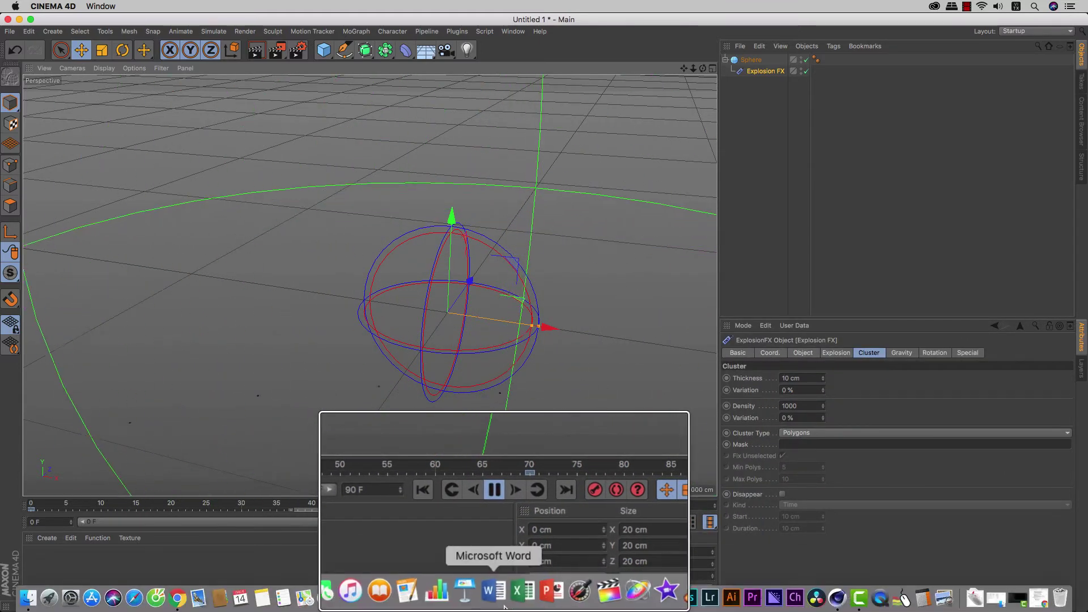
pyautogui.click(497, 522)
pyautogui.click(804, 433)
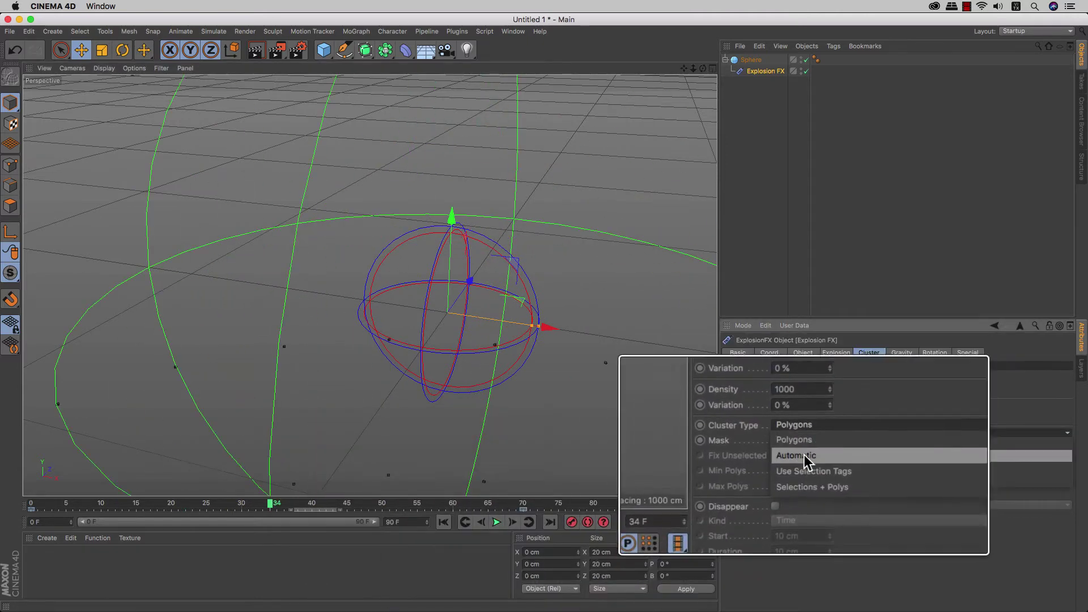
pyautogui.click(803, 459)
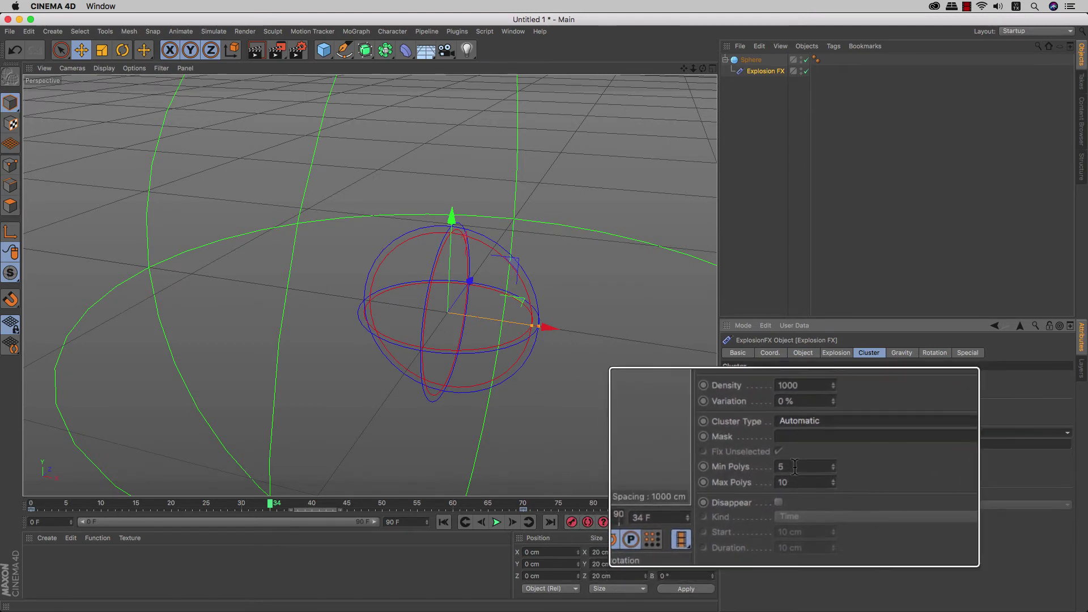
# Step: Scrub the explosion back to frame 16 to view the fragments
pyautogui.moveTo(256, 504); pyautogui.dragTo(165, 505)
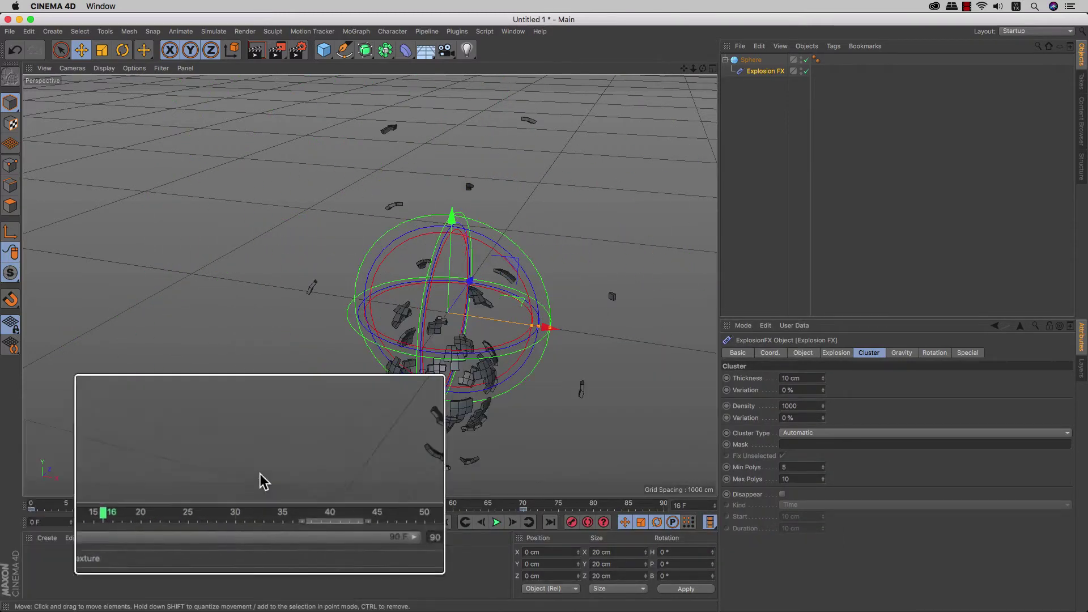
pyautogui.moveTo(122, 505); pyautogui.dragTo(143, 505)
pyautogui.scroll(3, 437, 332)
pyautogui.scroll(3, 436, 332)
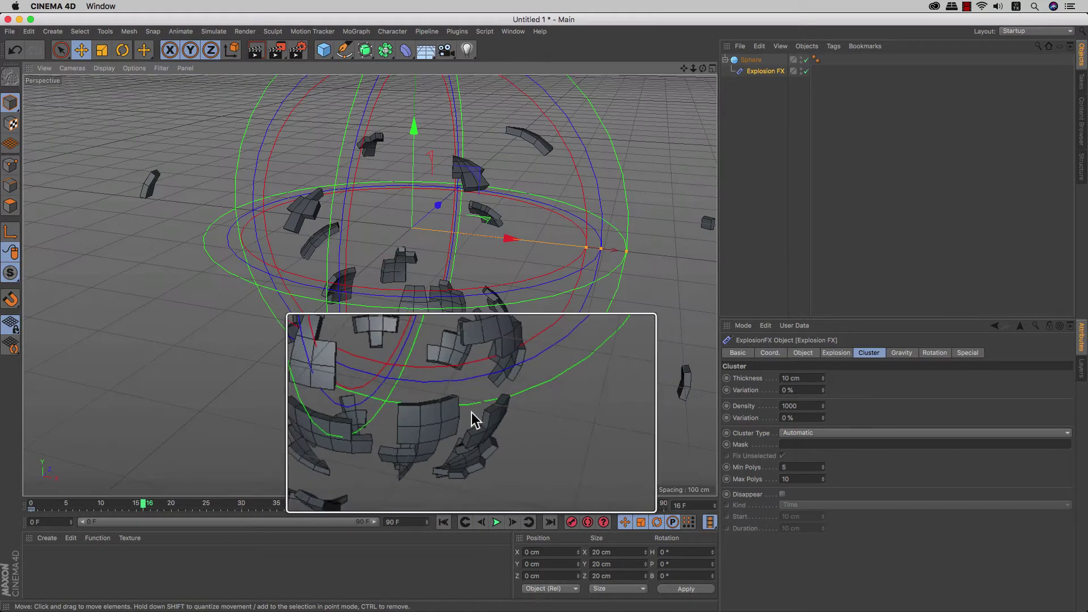
pyautogui.scroll(3, 436, 331)
pyautogui.scroll(1, 572, 379)
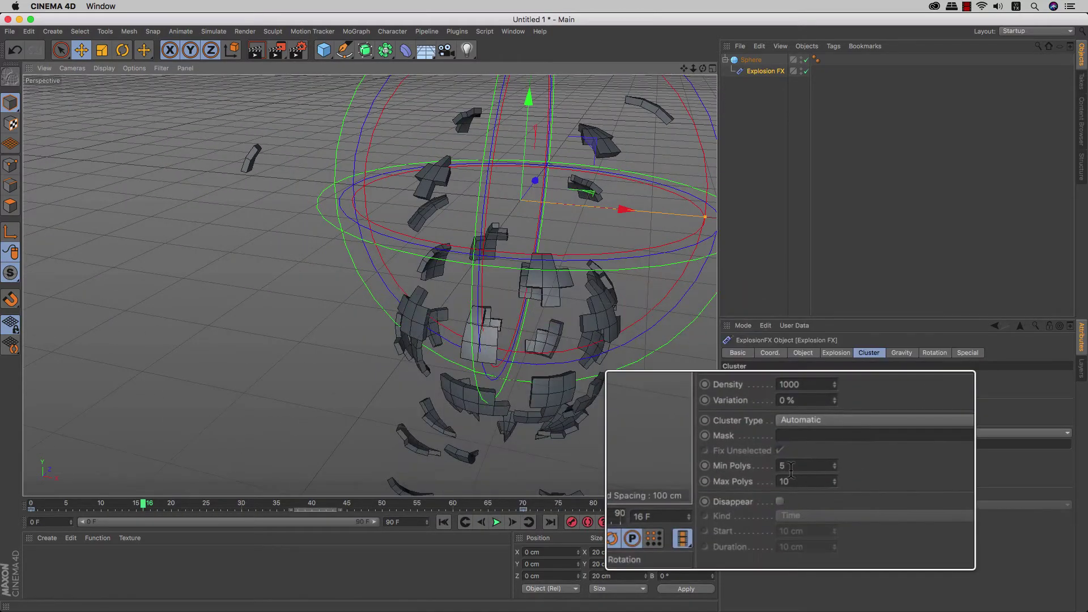
# Step: Set Min Polys to 2 and Max Polys to 5 for smaller fragments
pyautogui.doubleClick(799, 466)
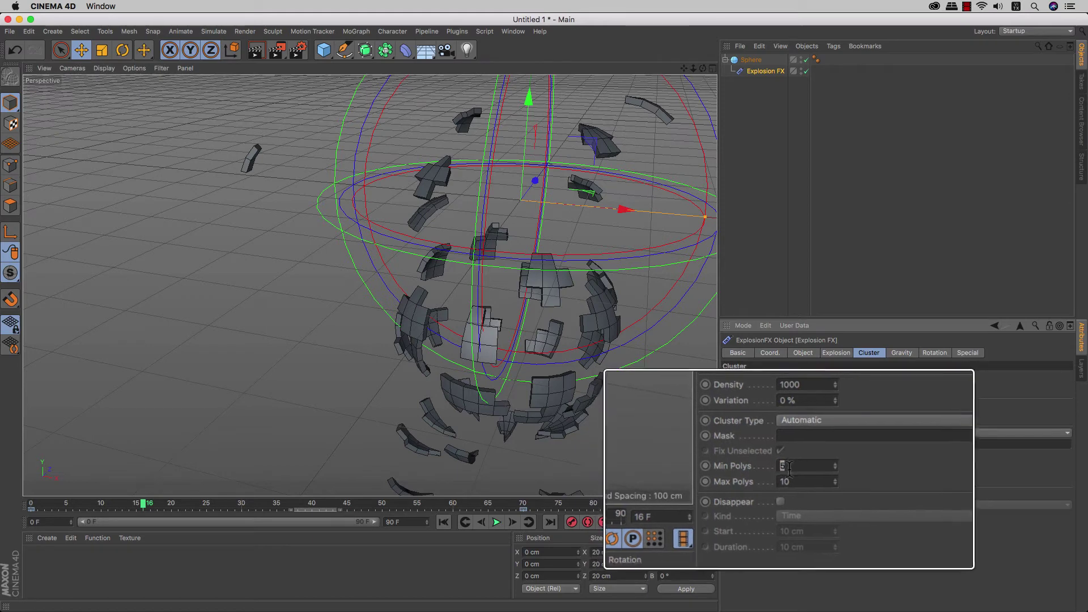
pyautogui.write('6')
pyautogui.press('Tab')
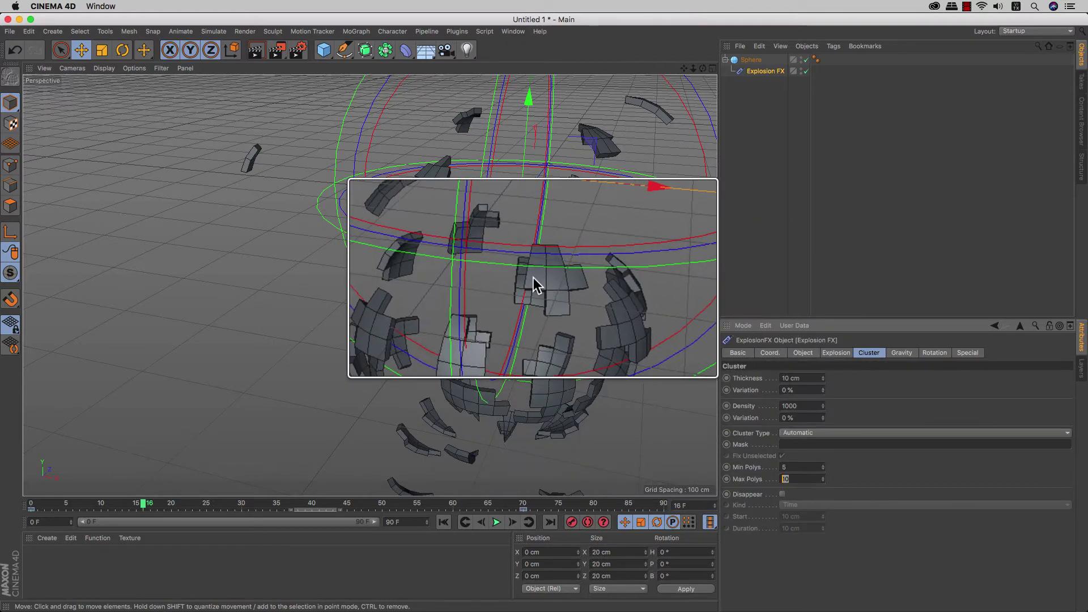
pyautogui.keyDown('alt'); pyautogui.moveTo(533, 278); pyautogui.dragTo(561, 284); pyautogui.keyUp('alt')
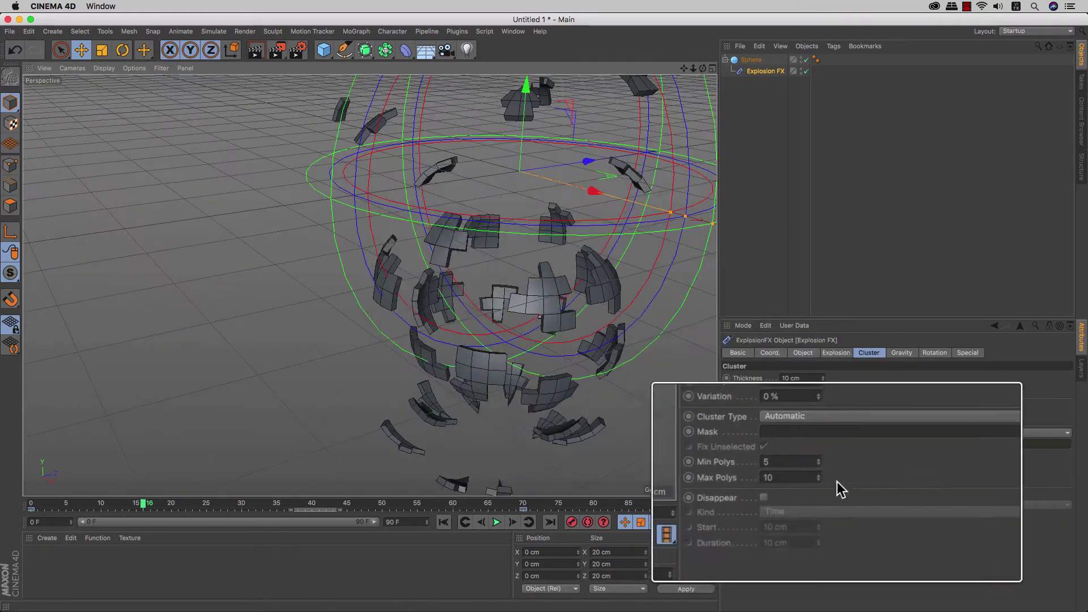
pyautogui.click(758, 466)
pyautogui.write('2')
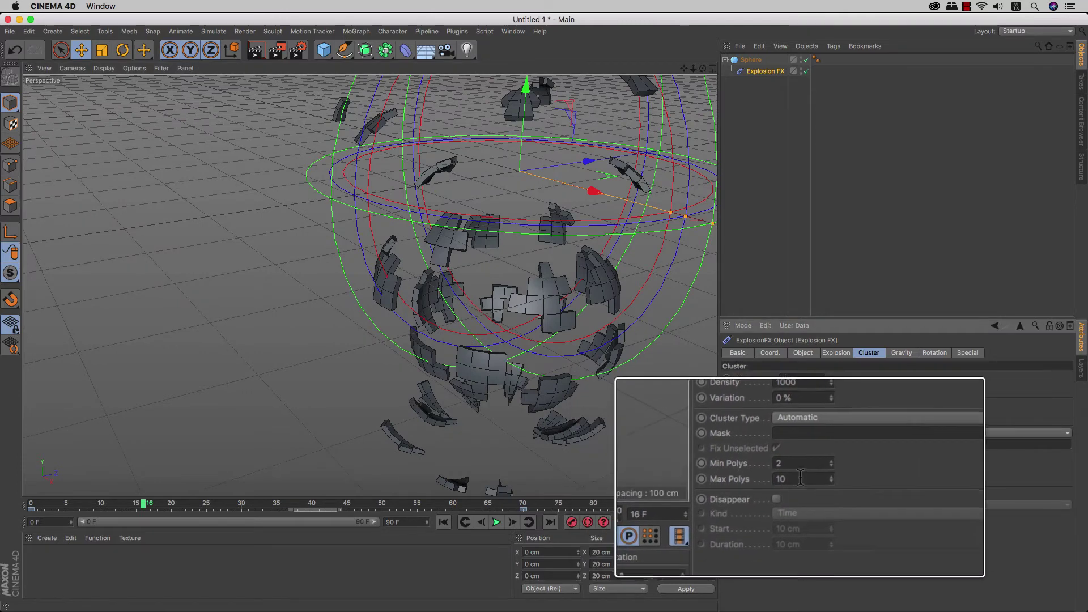
pyautogui.click(775, 478)
pyautogui.write('6')
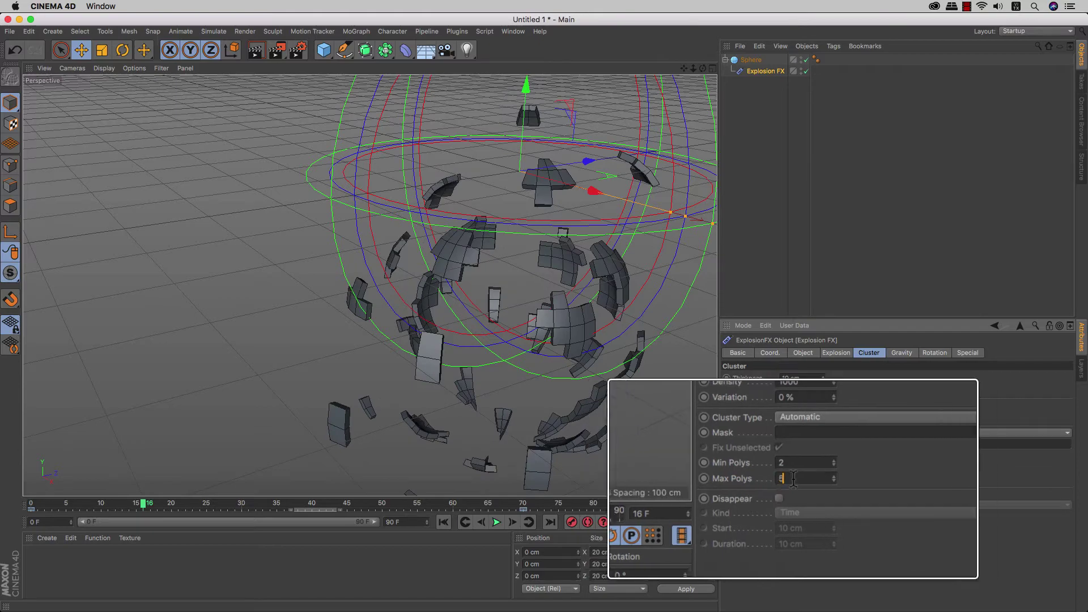
pyautogui.write('5')
pyautogui.press('Return')
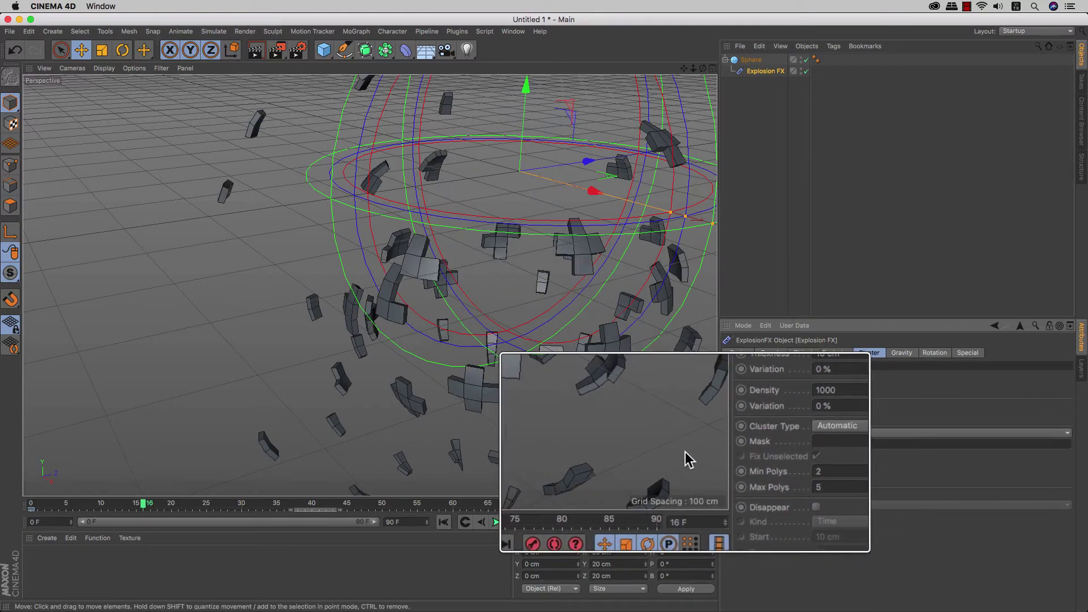
pyautogui.moveTo(683, 456)
pyautogui.keyDown('alt'); pyautogui.mouseDown()
pyautogui.moveTo(573, 251)
pyautogui.moveTo(568, 272)
pyautogui.moveTo(584, 274)
pyautogui.moveTo(652, 360)
pyautogui.mouseUp(); pyautogui.keyUp('alt')
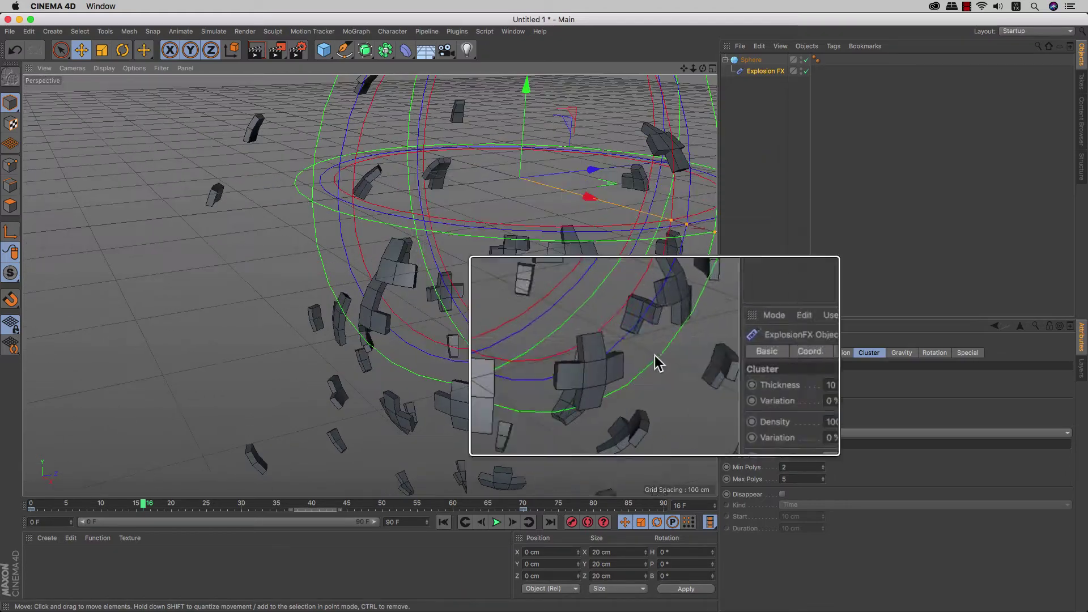
pyautogui.doubleClick(793, 478)
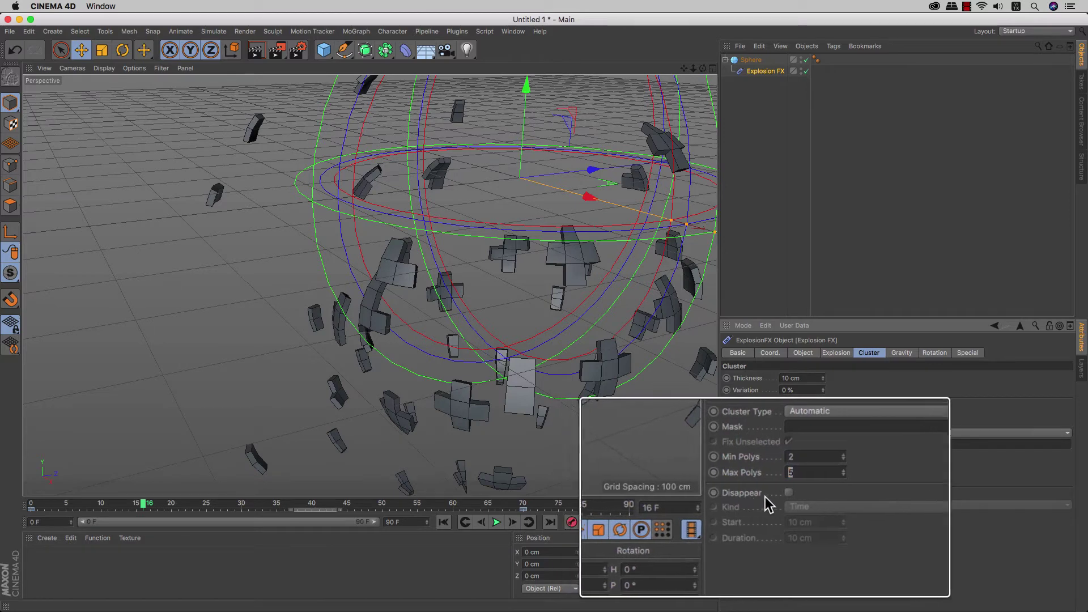
# Step: Toggle fragment Disappear on and off, then preview the explosion to frame 63
pyautogui.click(784, 494)
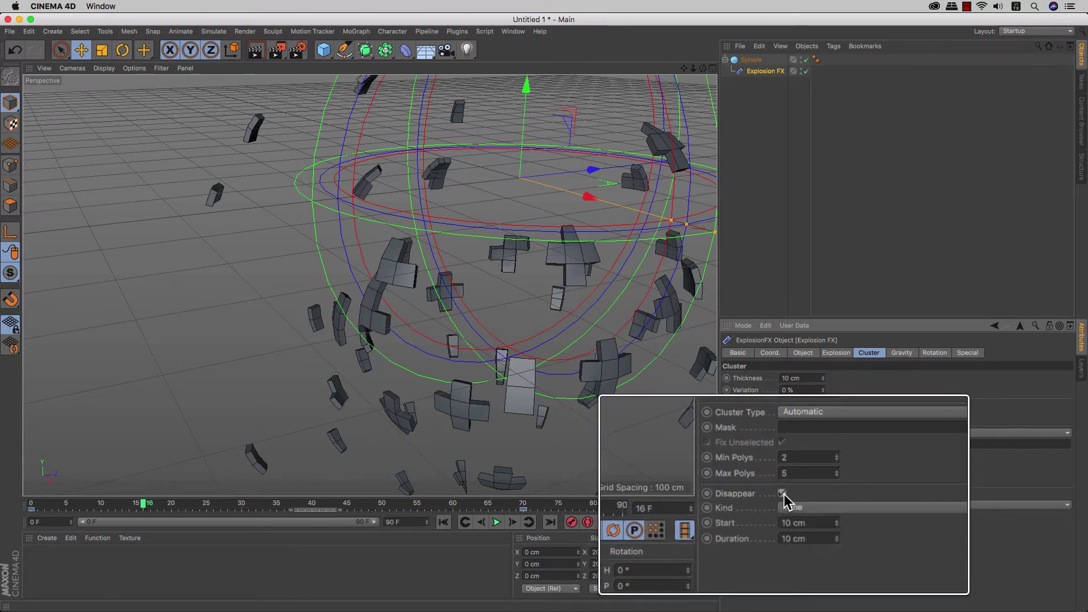
pyautogui.click(784, 495)
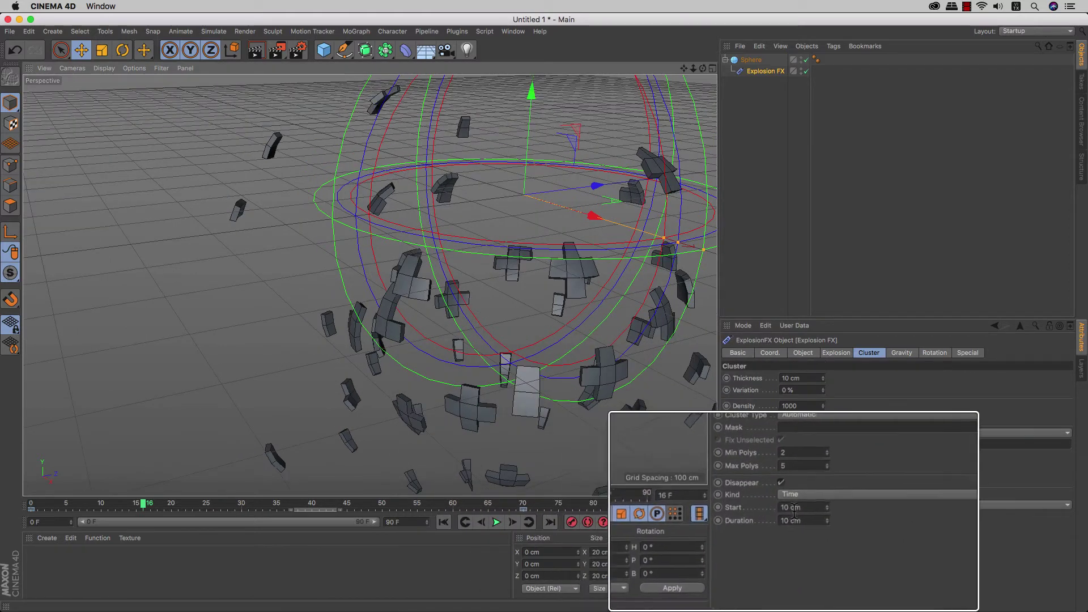
pyautogui.click(497, 522)
pyautogui.scroll(-10, 518, 433)
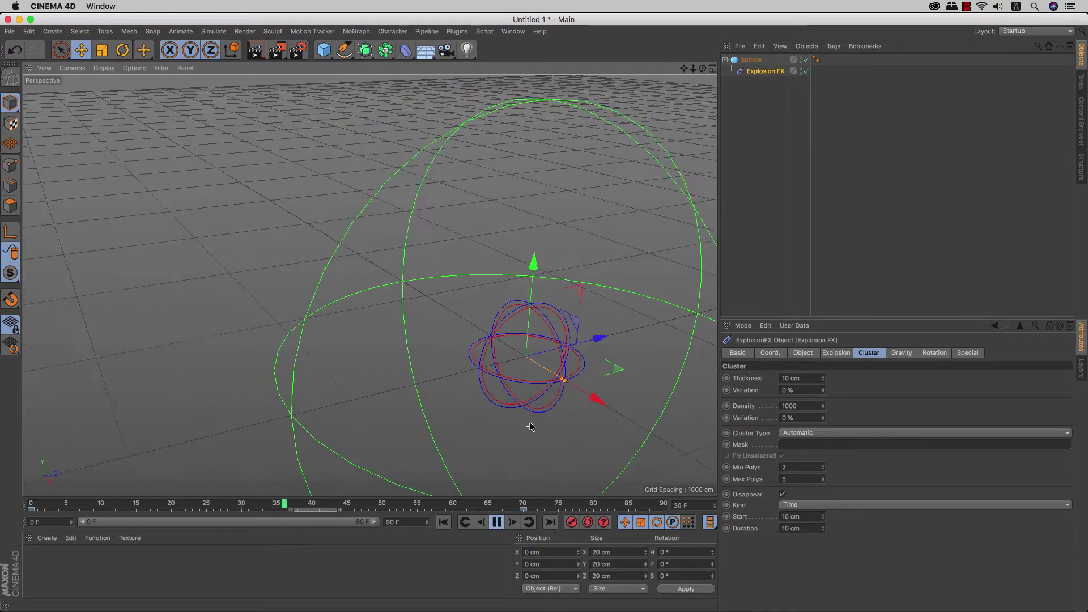
pyautogui.moveTo(531, 427)
pyautogui.keyDown('alt'); pyautogui.mouseDown(button='middle')
pyautogui.moveTo(530, 414)
pyautogui.moveTo(370, 287)
pyautogui.moveTo(464, 344)
pyautogui.mouseUp(button='middle'); pyautogui.keyUp('alt')
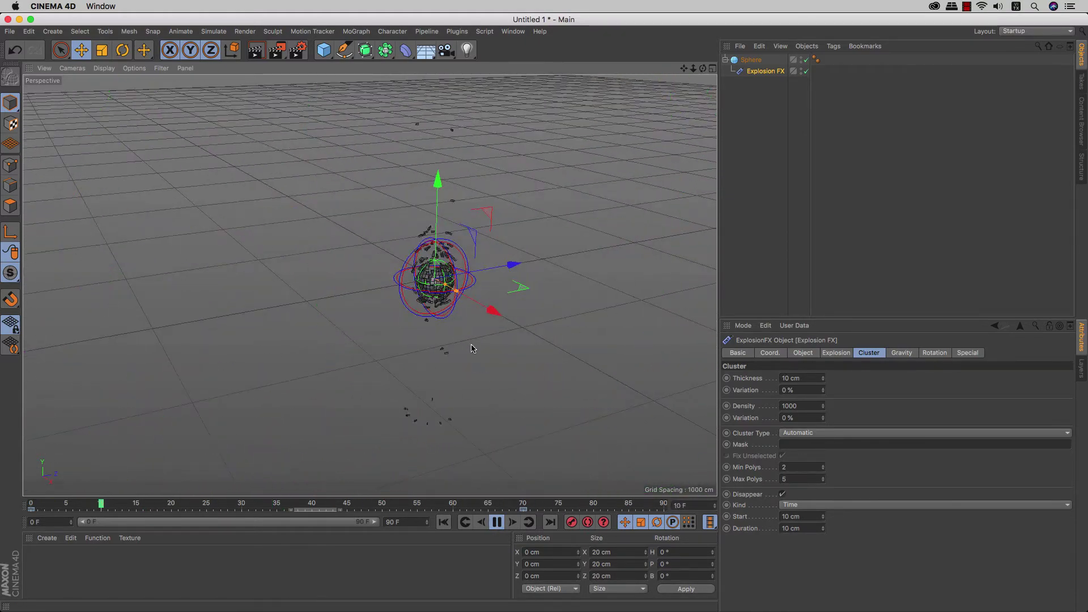
pyautogui.click(497, 522)
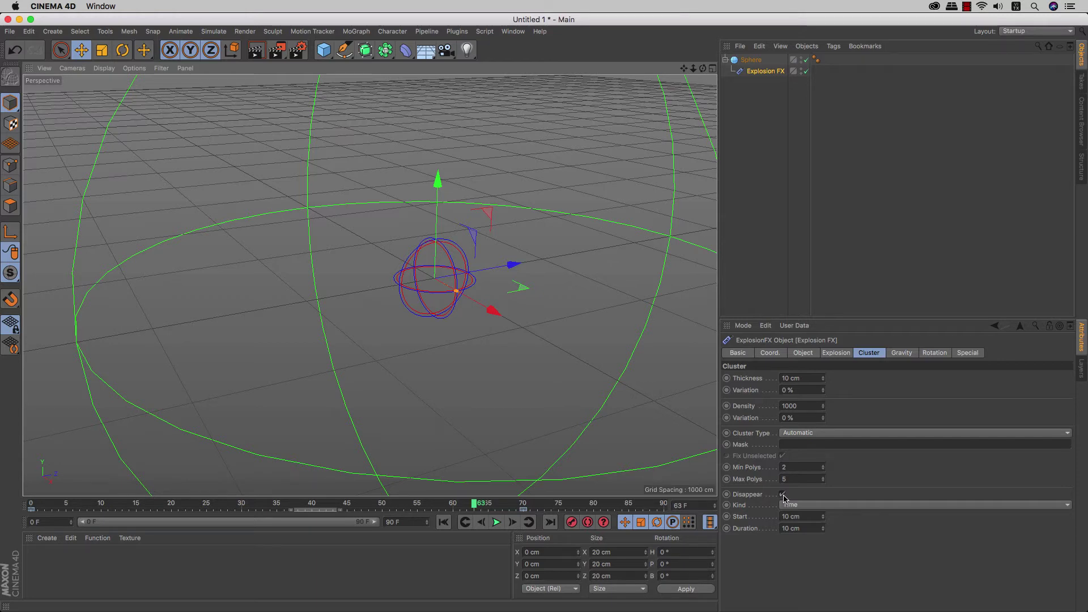
# Step: Enable Disappear by Time with 10 cm start and duration, previewing to frame 55
pyautogui.click(783, 495)
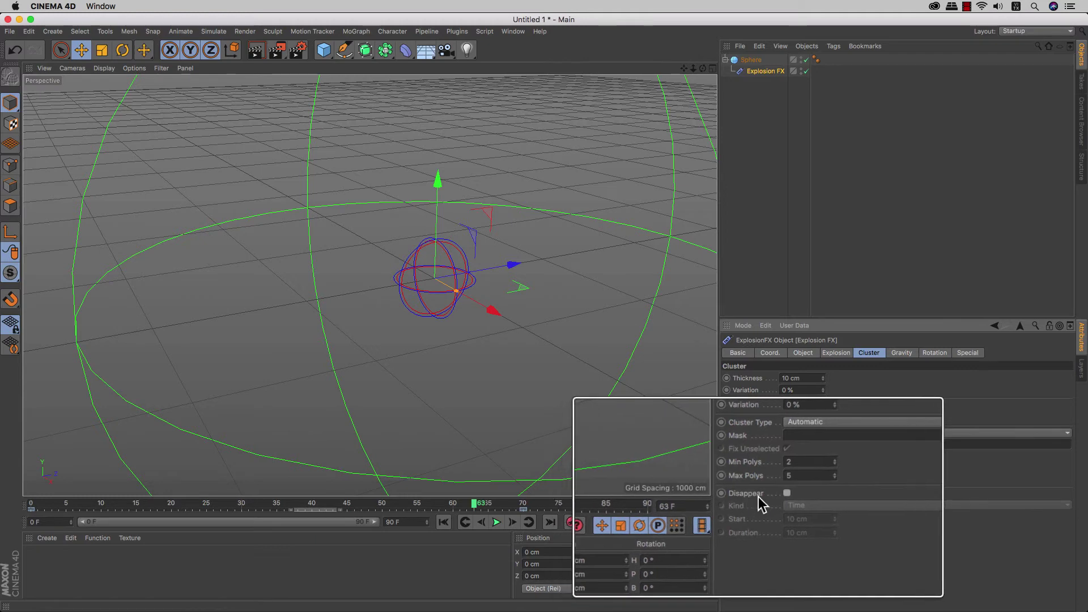
pyautogui.click(787, 493)
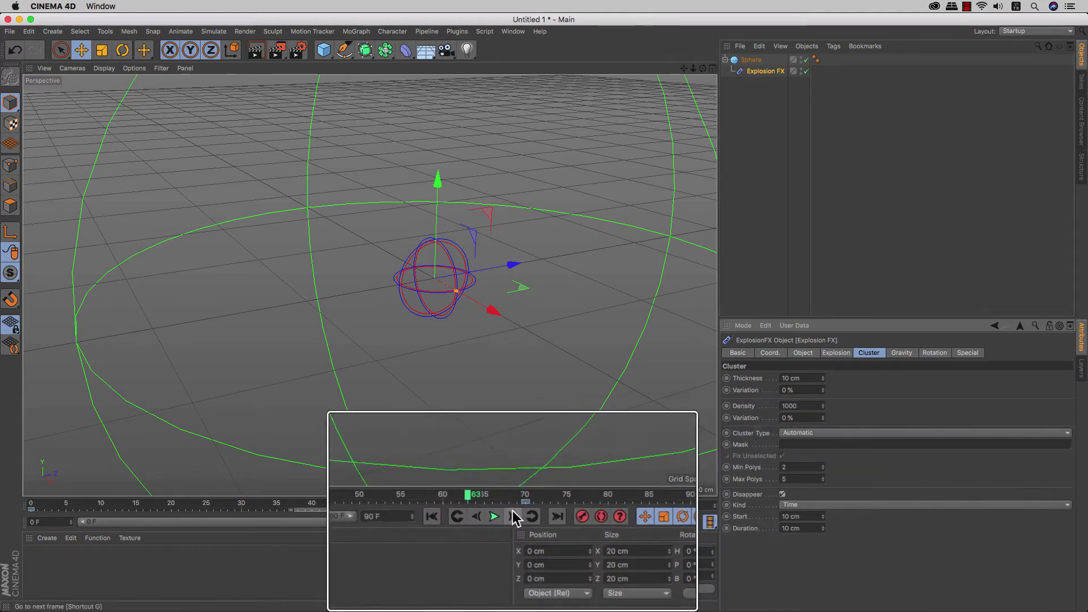
pyautogui.click(496, 508)
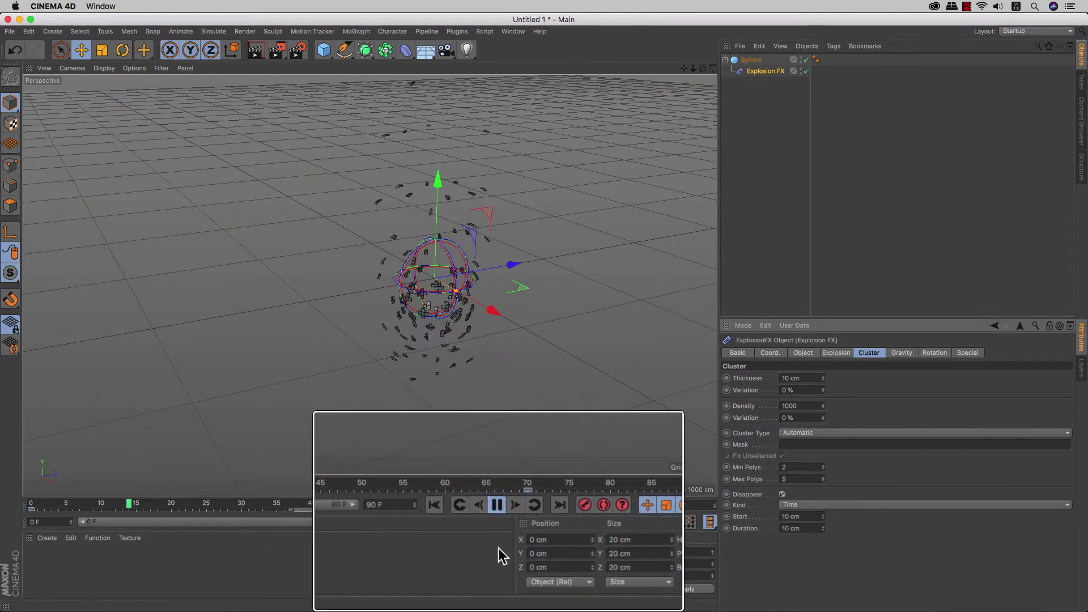
pyautogui.click(498, 513)
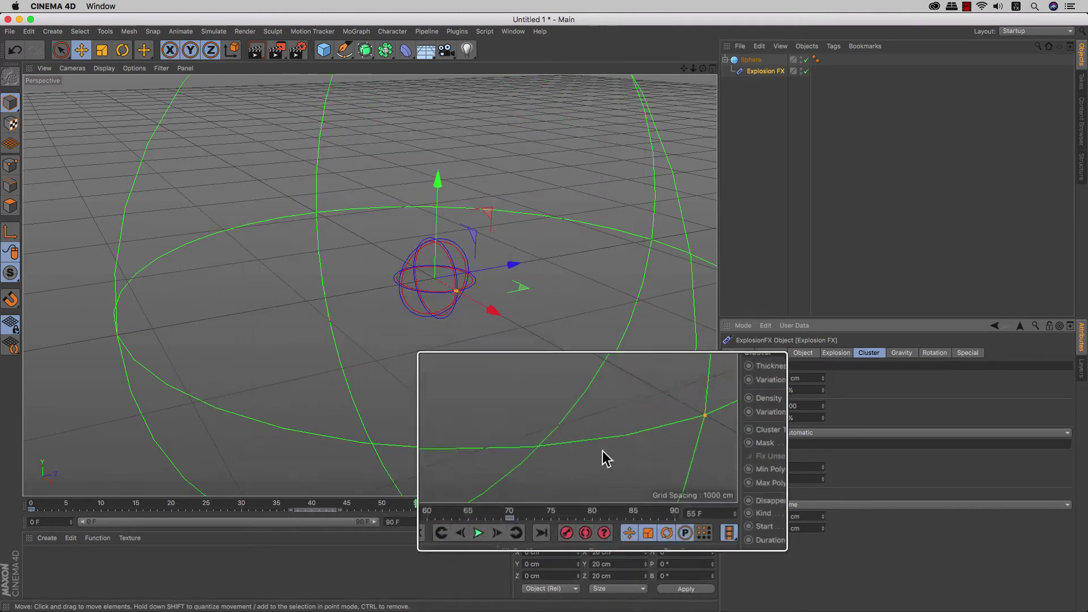
# Step: Switch Disappear Kind to Distance and preview the explosion to frame 40
pyautogui.click(784, 494)
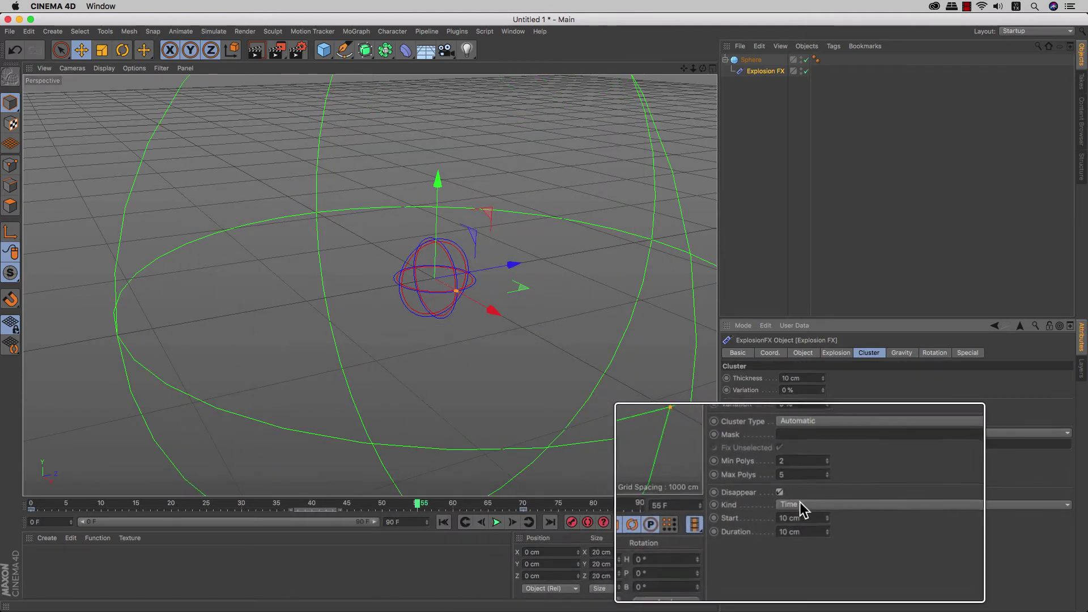
pyautogui.click(807, 506)
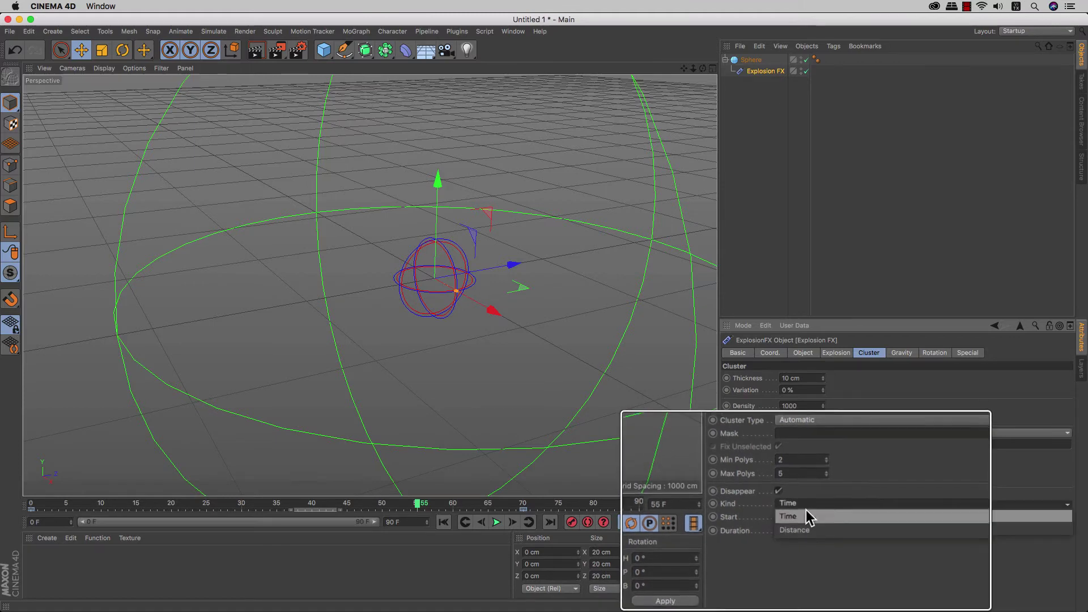
pyautogui.click(802, 514)
pyautogui.click(802, 505)
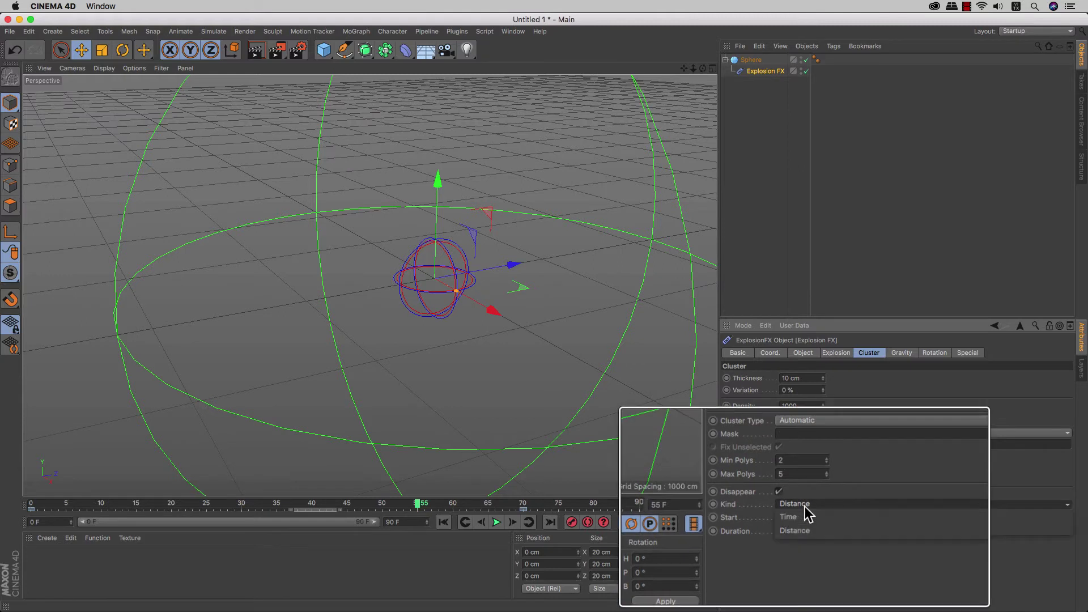
pyautogui.click(808, 515)
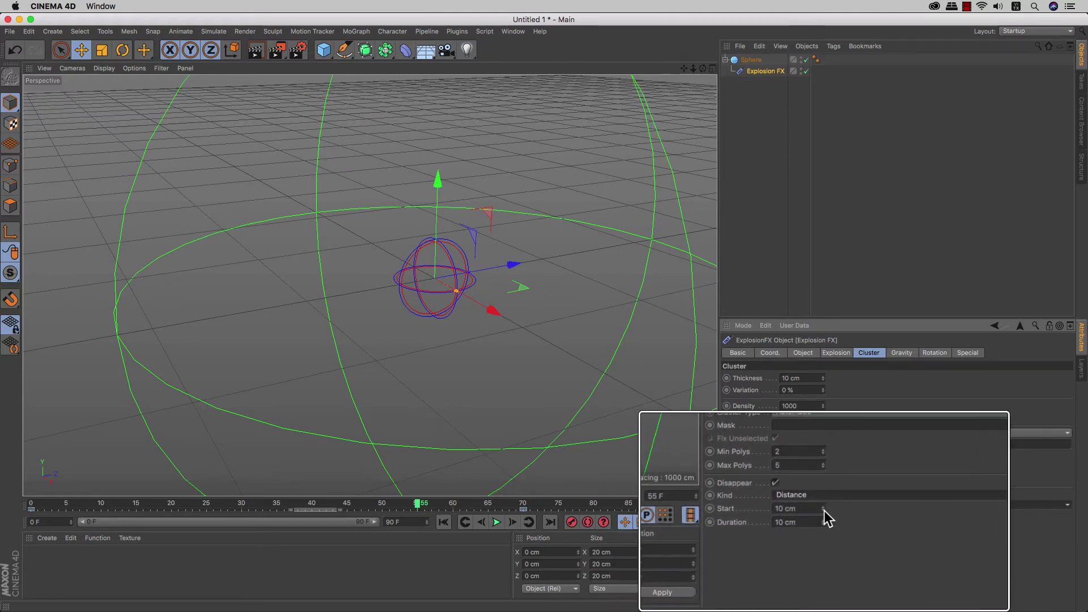
pyautogui.click(492, 510)
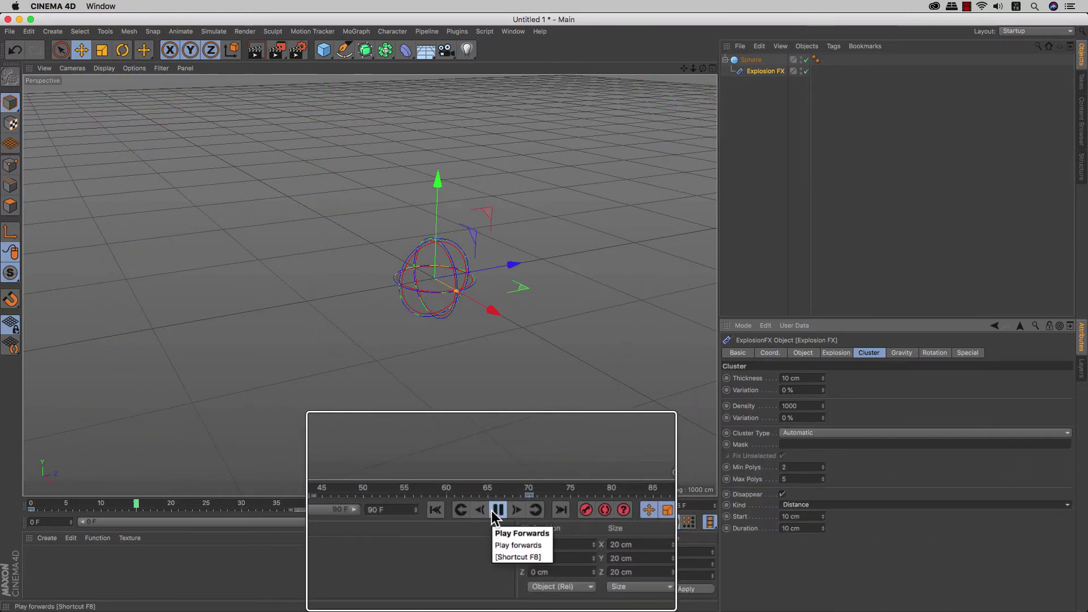
pyautogui.click(496, 511)
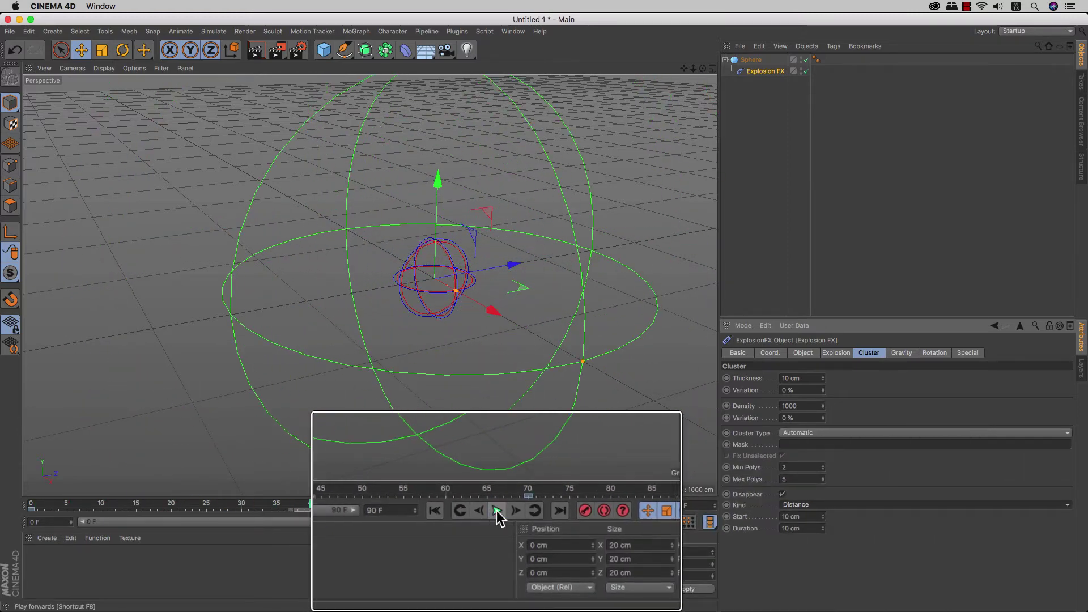
# Step: Set the disappear Start to 0 cm and replay to frame 37
pyautogui.doubleClick(799, 498)
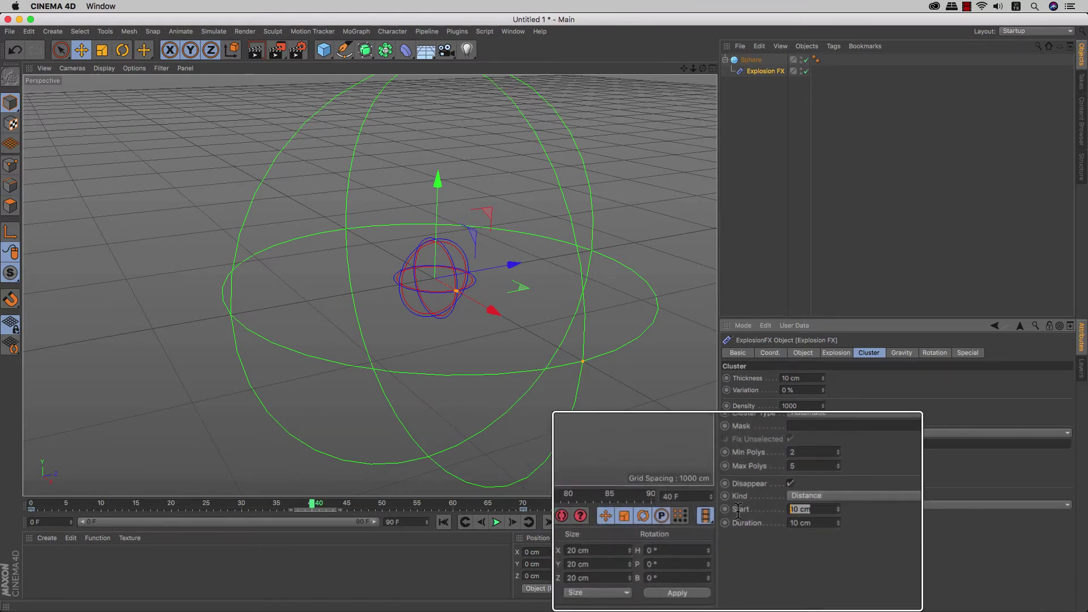
pyautogui.write('0')
pyautogui.press('Return')
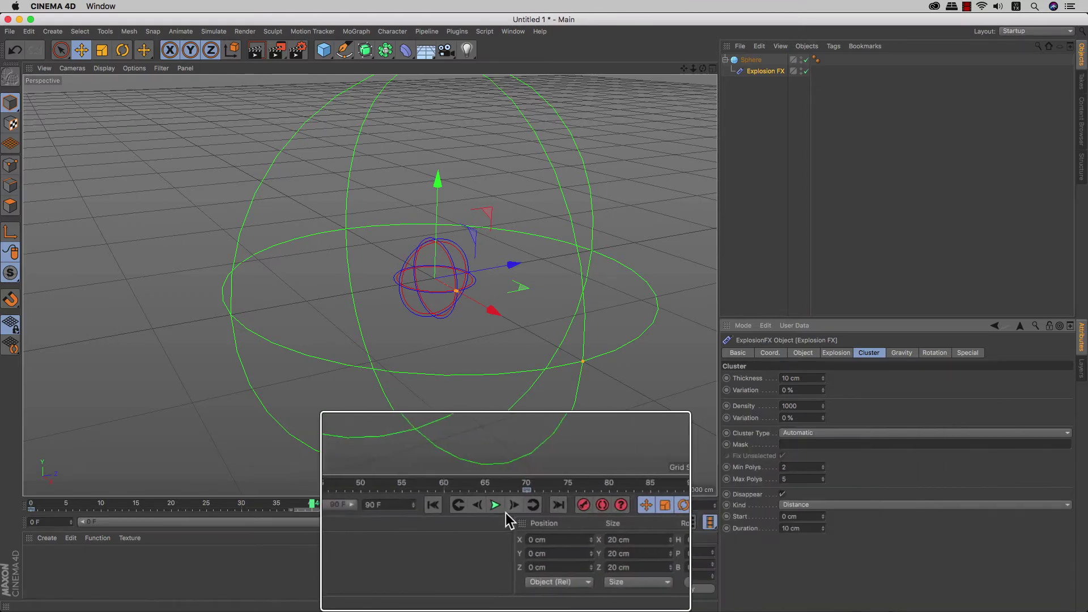
pyautogui.click(498, 513)
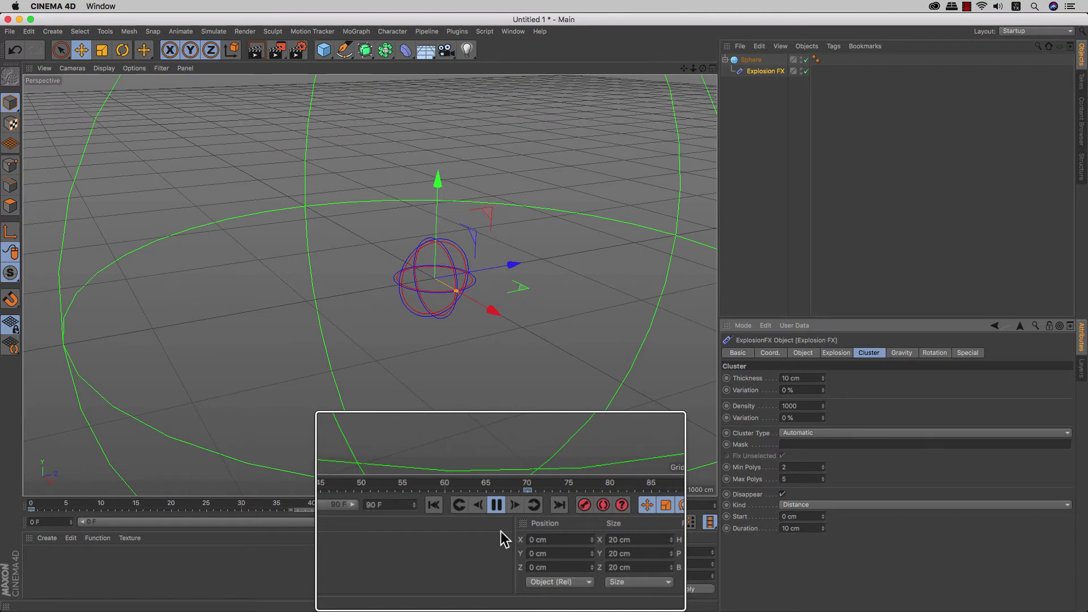
pyautogui.click(496, 505)
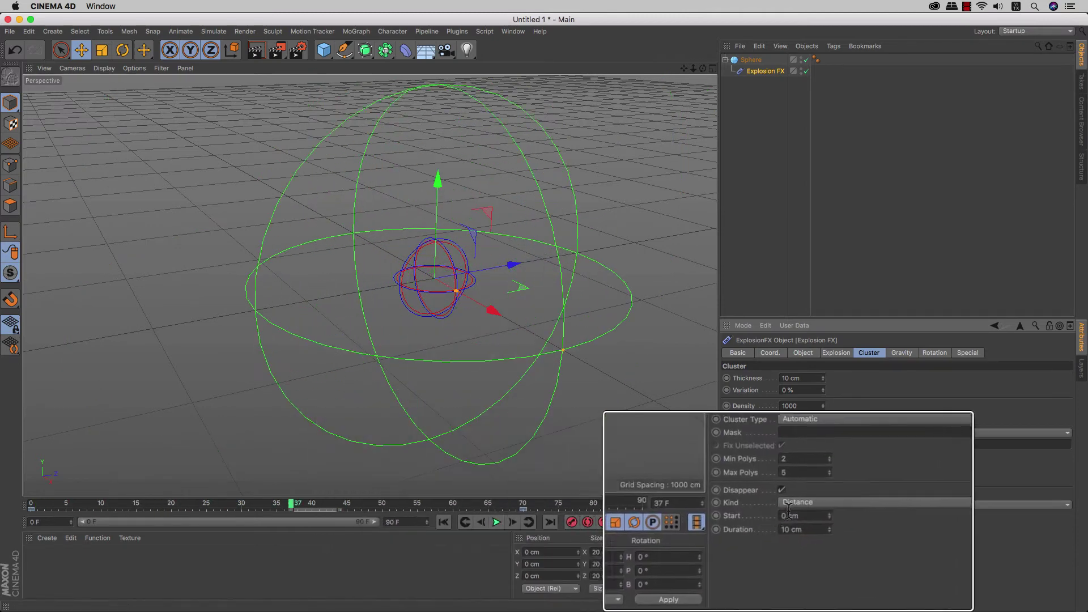
# Step: Return Disappear Kind to Time, set Duration to 100 cm, and preview to frame 41
pyautogui.click(794, 495)
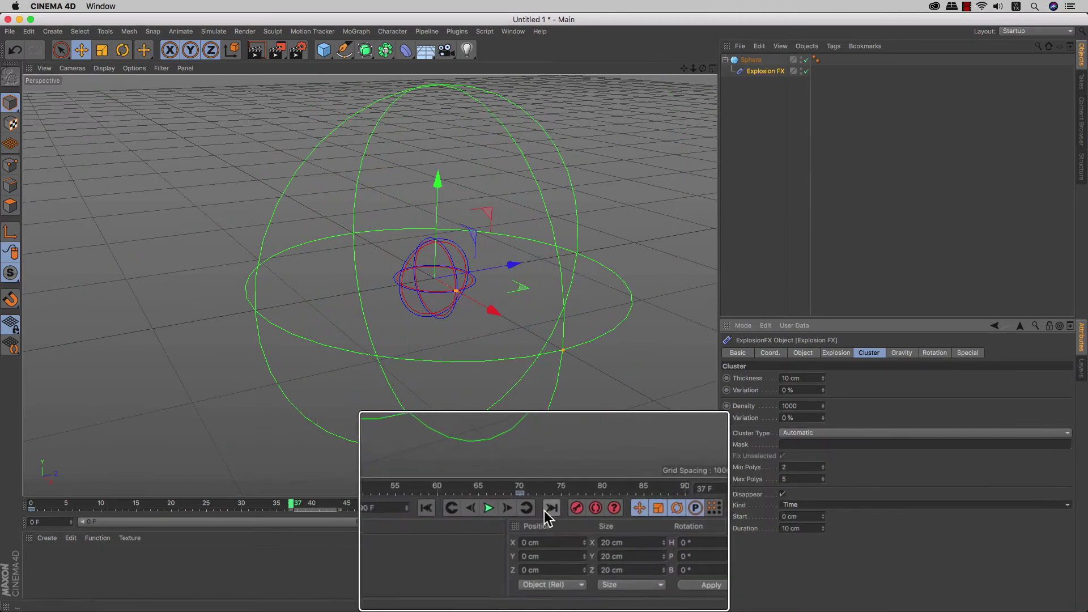
pyautogui.click(497, 522)
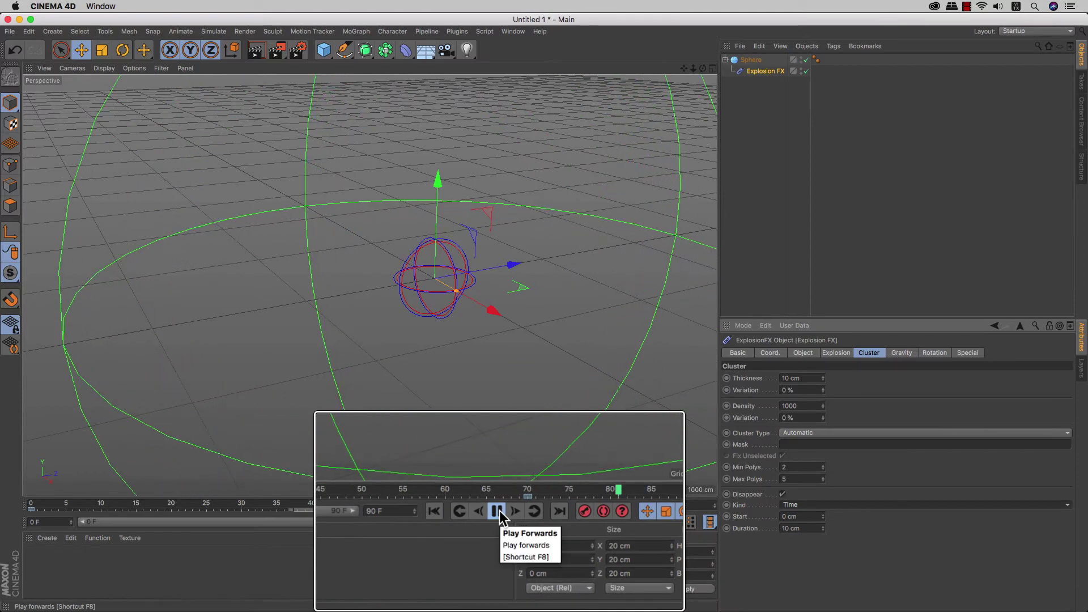
pyautogui.click(496, 522)
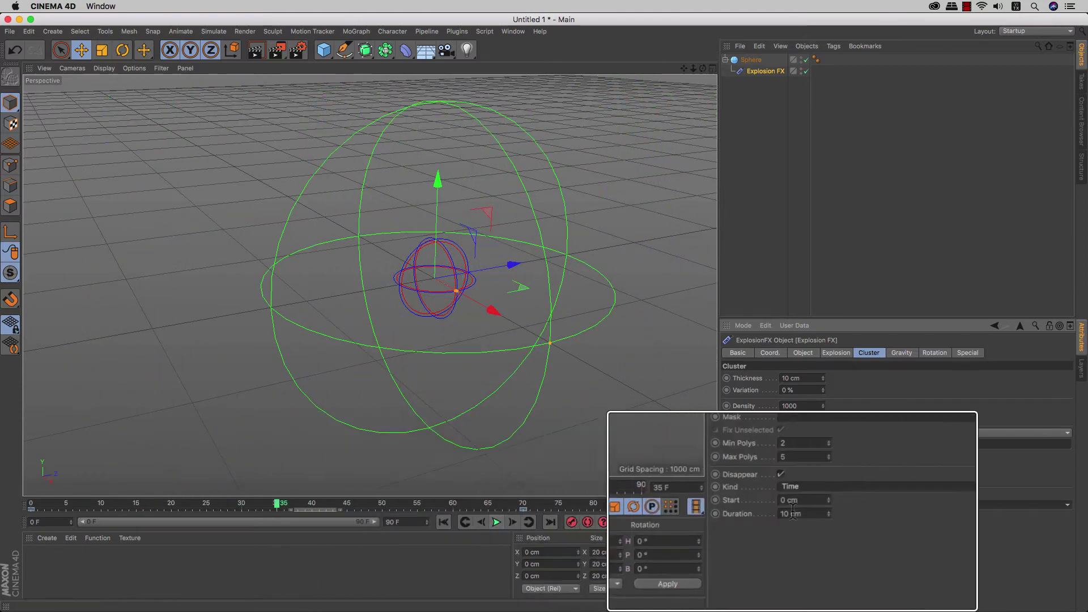
pyautogui.moveTo(771, 512); pyautogui.dragTo(793, 512)
pyautogui.write('100')
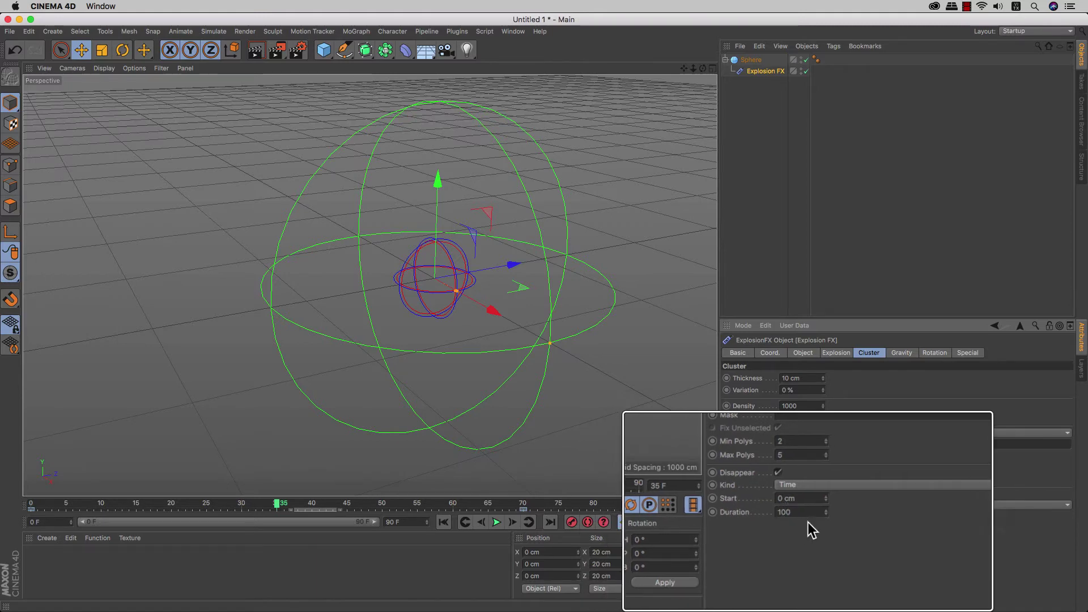
pyautogui.click(496, 522)
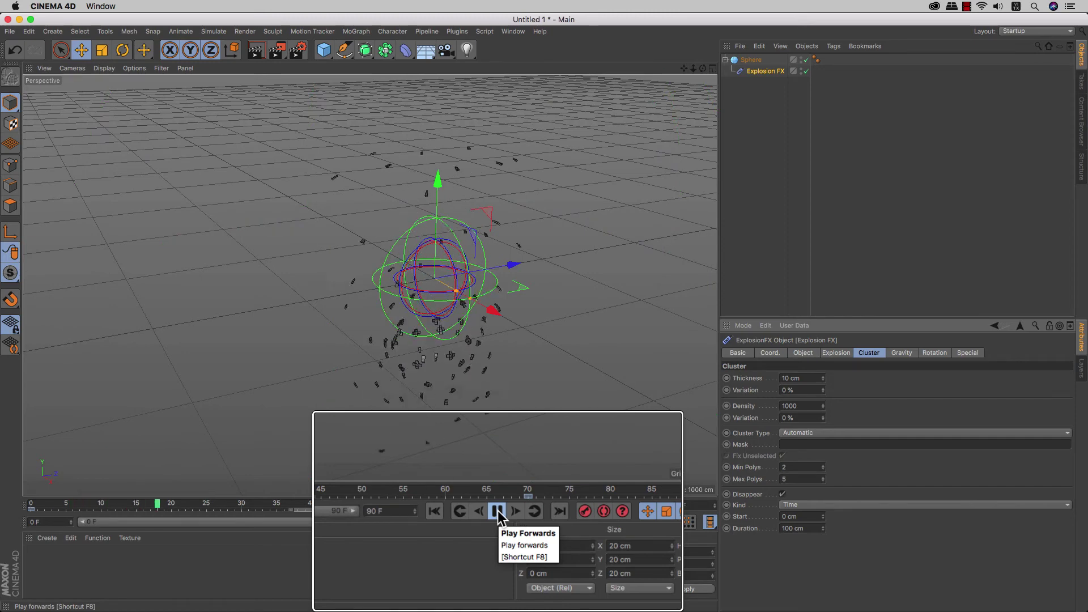
pyautogui.click(498, 511)
pyautogui.moveTo(822, 511)
pyautogui.mouseDown()
pyautogui.moveTo(755, 511)
pyautogui.moveTo(774, 511)
pyautogui.mouseUp()
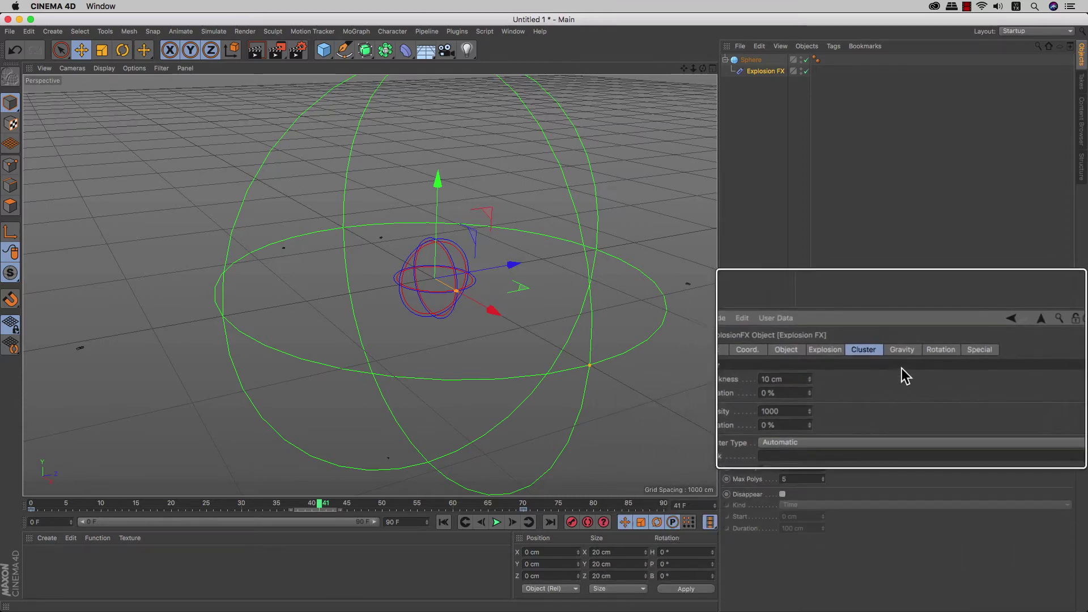
# Step: Show Gravity settings (9.81, -Y World), scrub to frame 14, and zoom and orbit the sphere
pyautogui.click(901, 353)
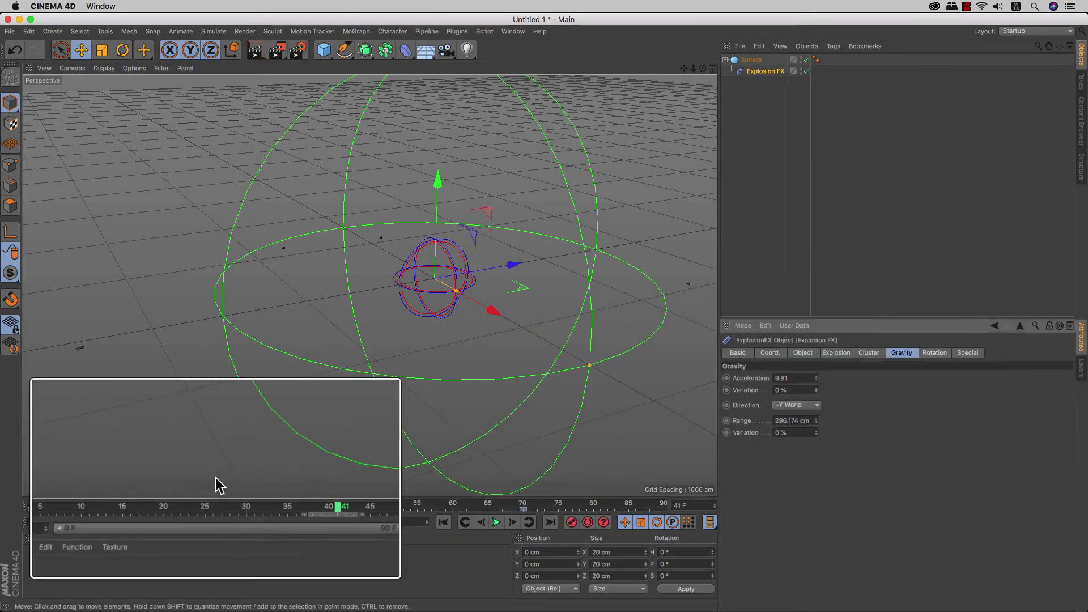
pyautogui.moveTo(213, 503); pyautogui.dragTo(154, 502)
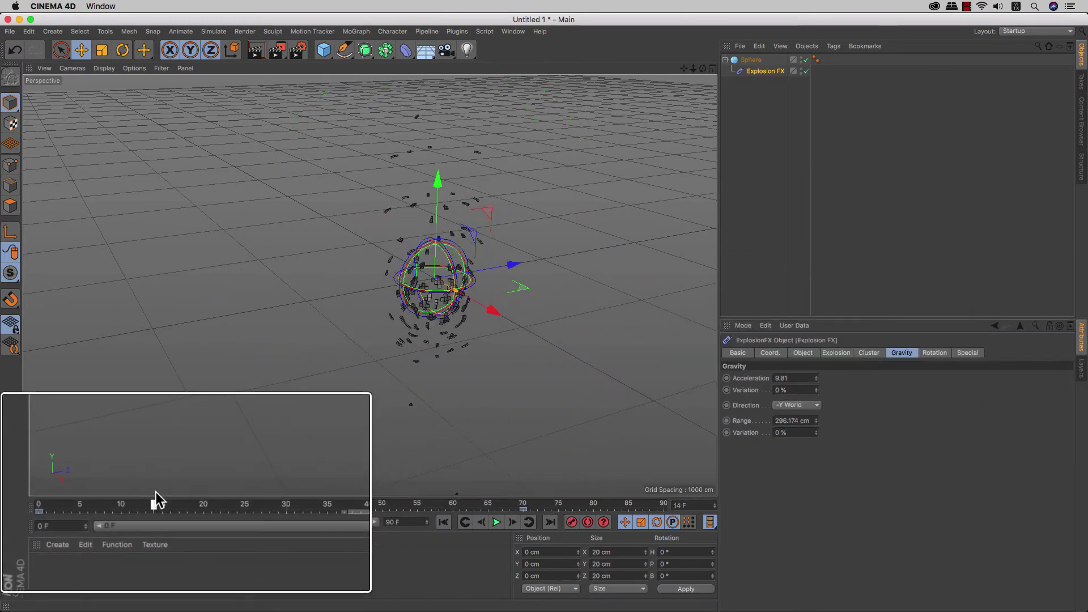
pyautogui.scroll(2, 435, 297)
pyautogui.scroll(3, 443, 291)
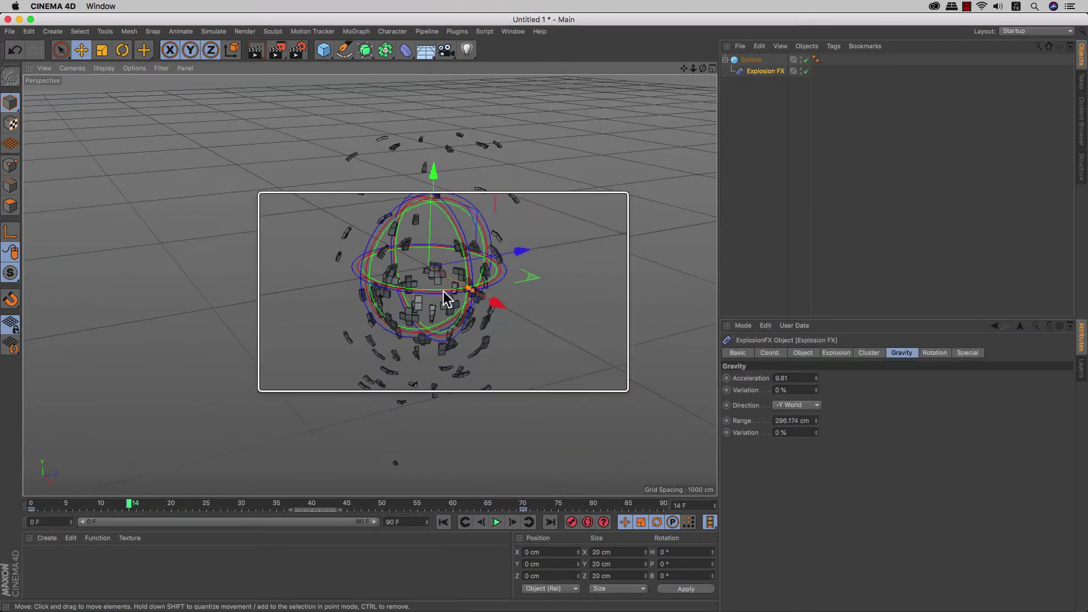
pyautogui.scroll(2, 444, 291)
pyautogui.scroll(2, 446, 295)
pyautogui.moveTo(446, 296)
pyautogui.keyDown('alt'); pyautogui.mouseDown()
pyautogui.moveTo(508, 349)
pyautogui.moveTo(471, 300)
pyautogui.mouseUp(); pyautogui.keyUp('alt')
pyautogui.scroll(3, 479, 303)
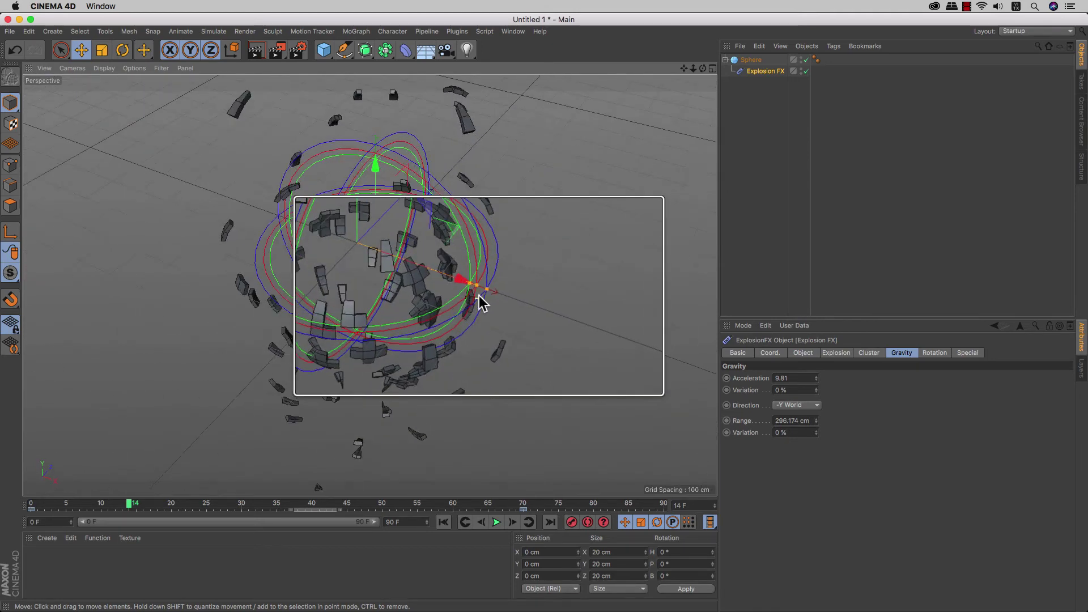
pyautogui.scroll(3, 479, 303)
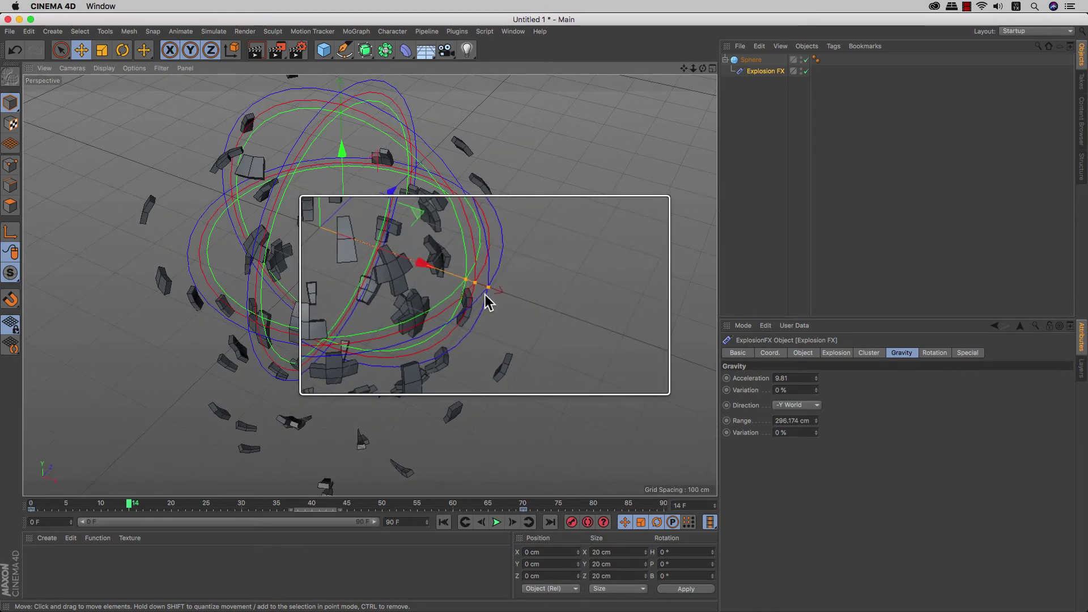
pyautogui.scroll(-3, 447, 322)
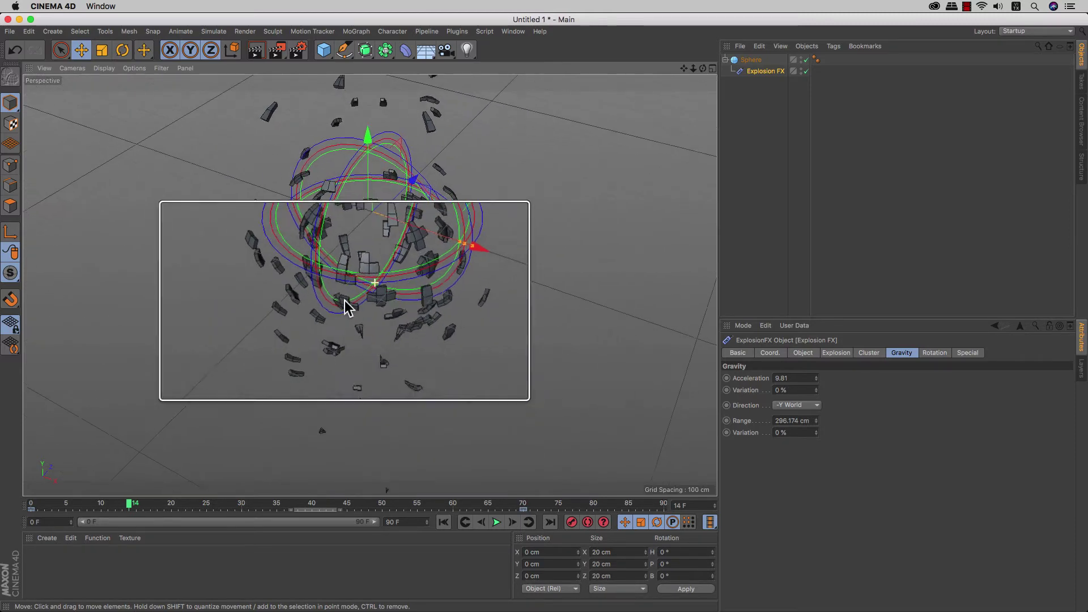
pyautogui.scroll(-2, 348, 308)
pyautogui.scroll(-2, 343, 295)
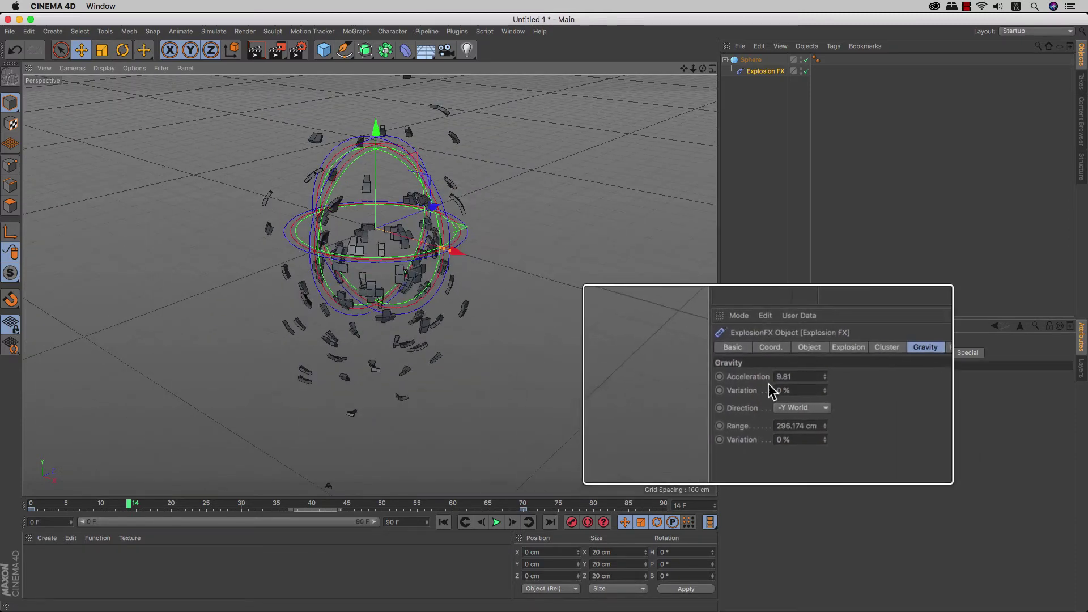
# Step: Set Gravity Direction to X World and play the explosion
pyautogui.click(792, 379)
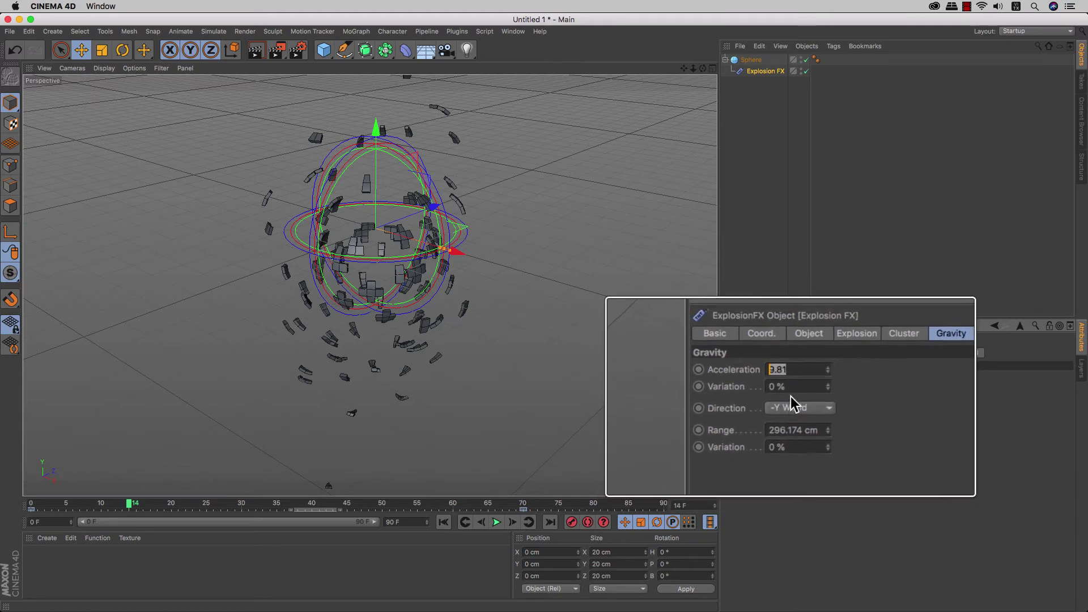
pyautogui.click(787, 407)
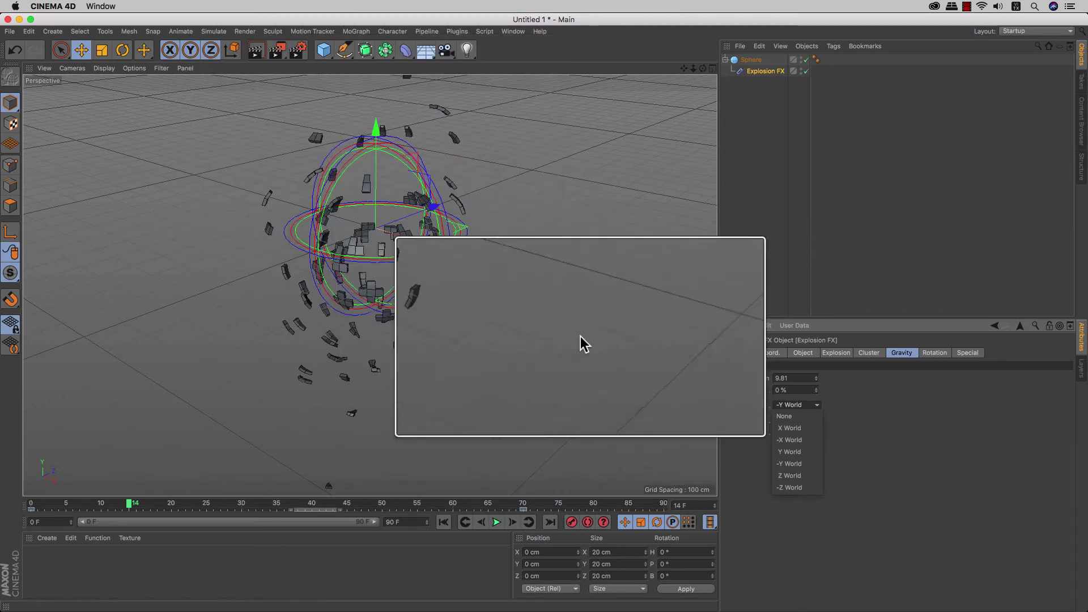
pyautogui.click(793, 406)
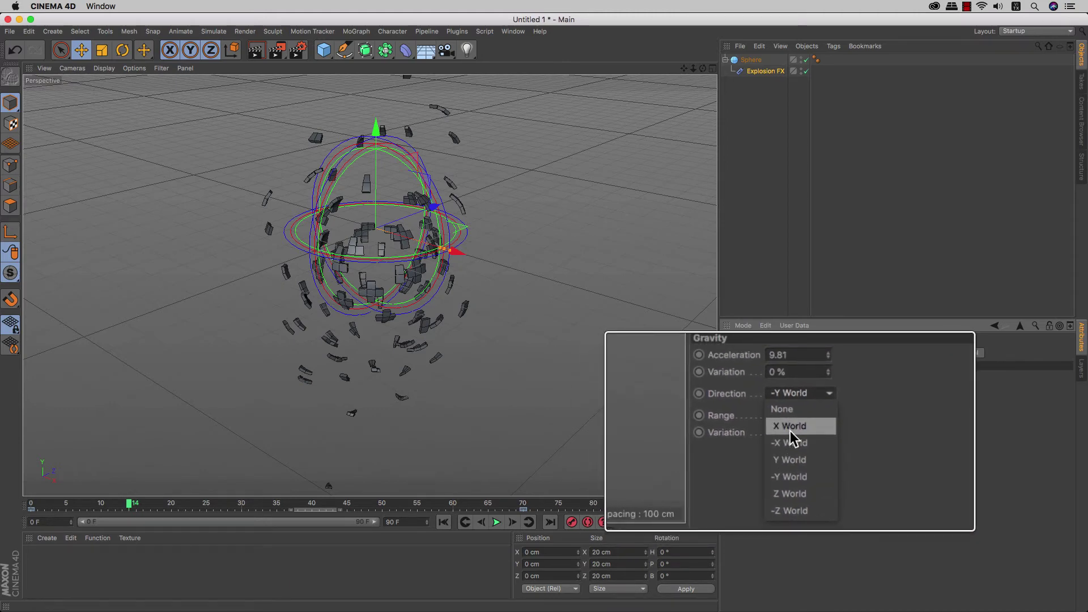
pyautogui.click(790, 430)
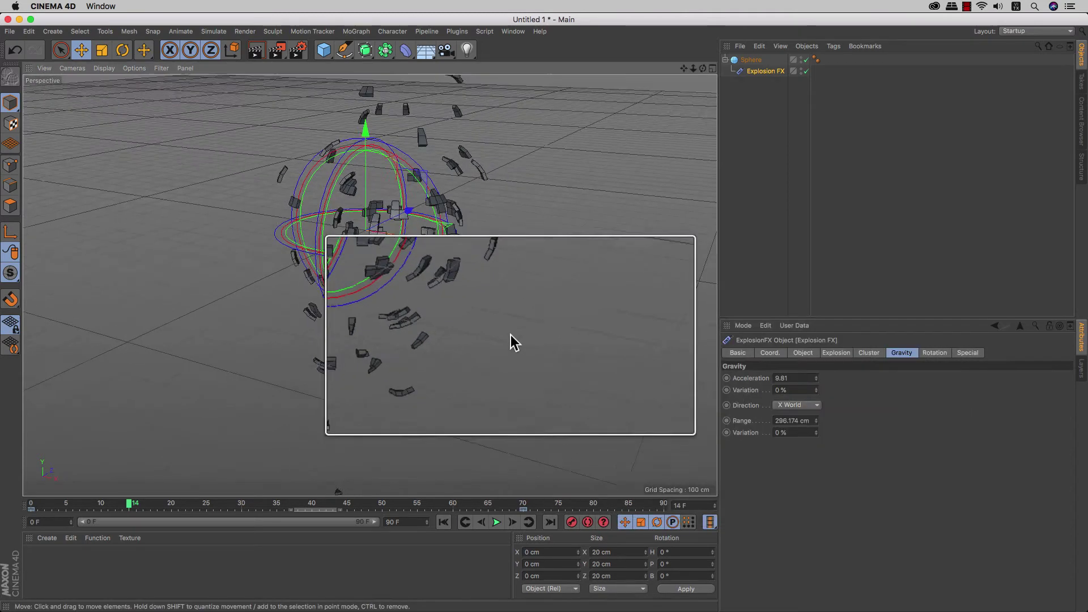
pyautogui.click(498, 510)
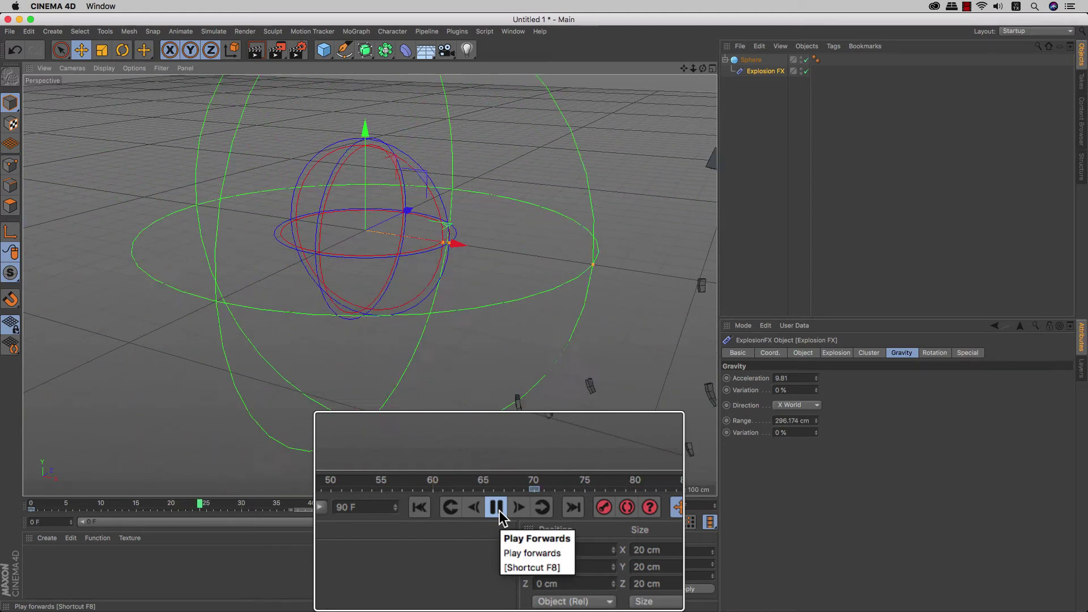
pyautogui.click(497, 509)
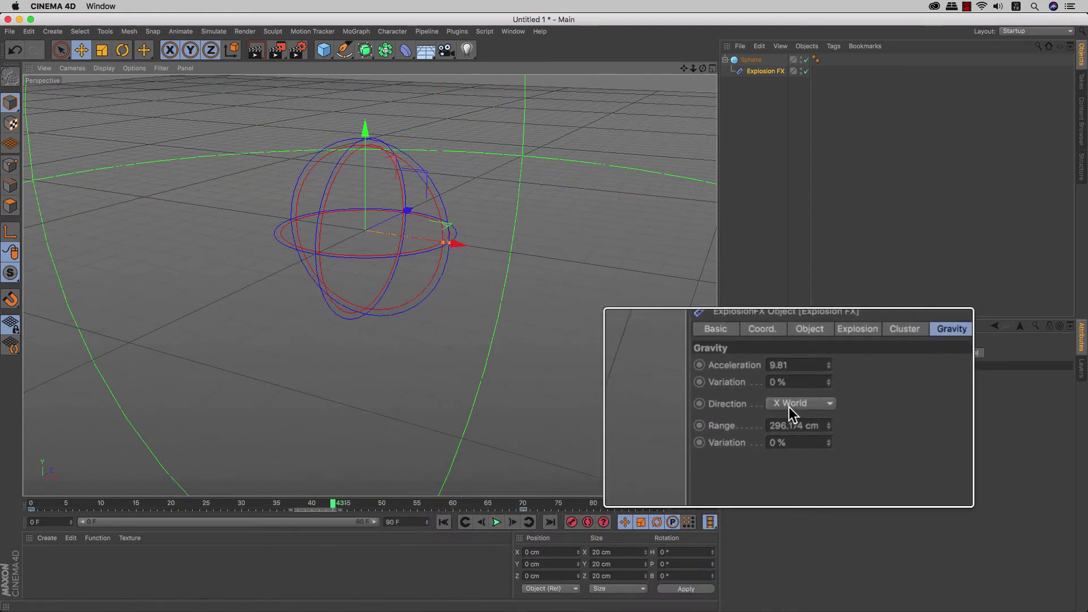
# Step: Try Z World gravity direction with a playback preview
pyautogui.click(790, 407)
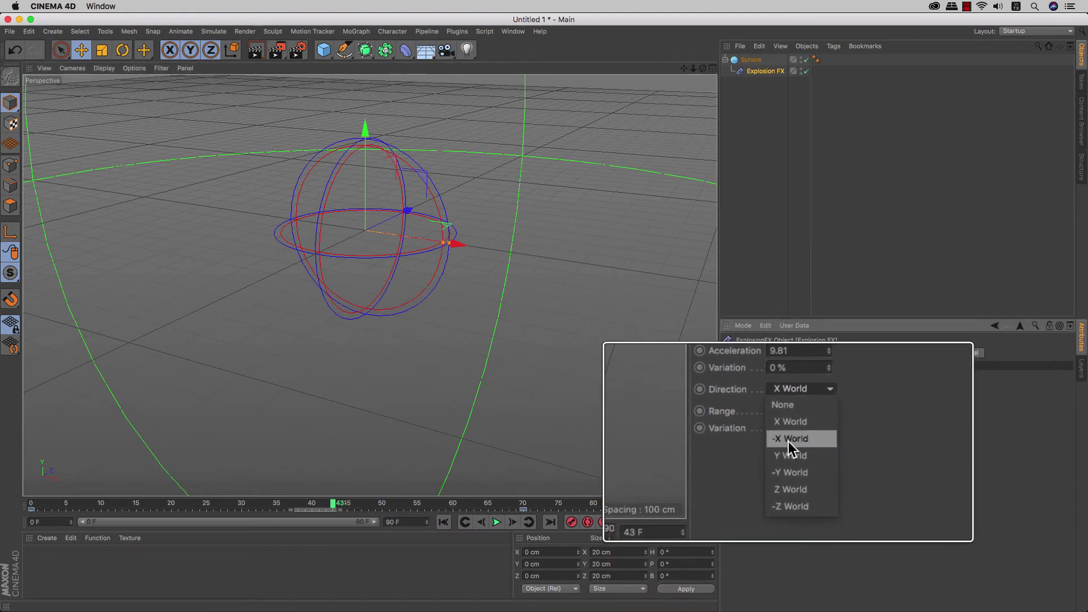
pyautogui.click(788, 474)
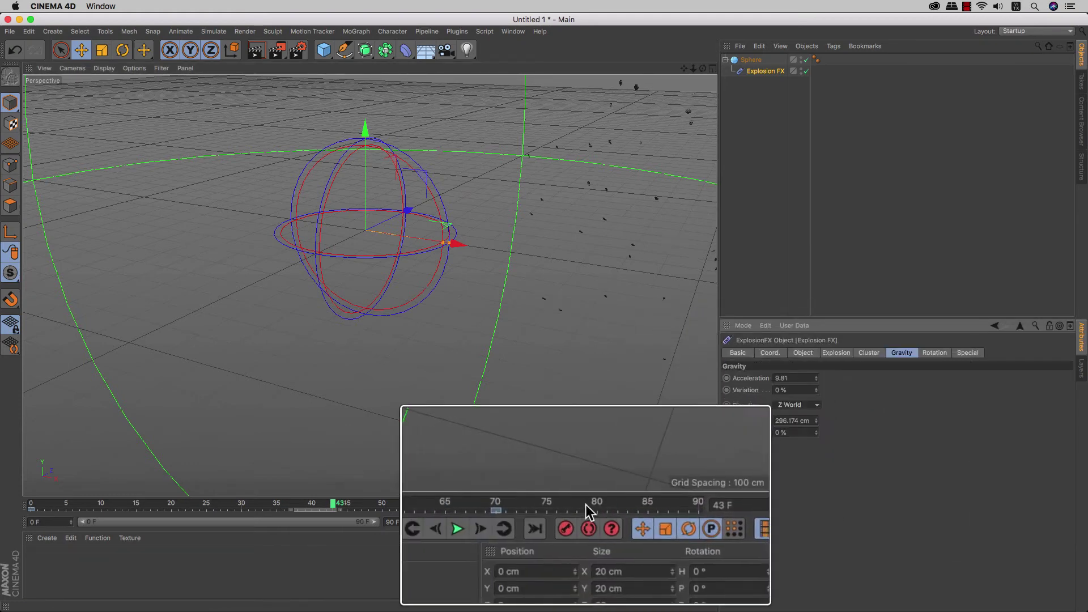
pyautogui.click(495, 512)
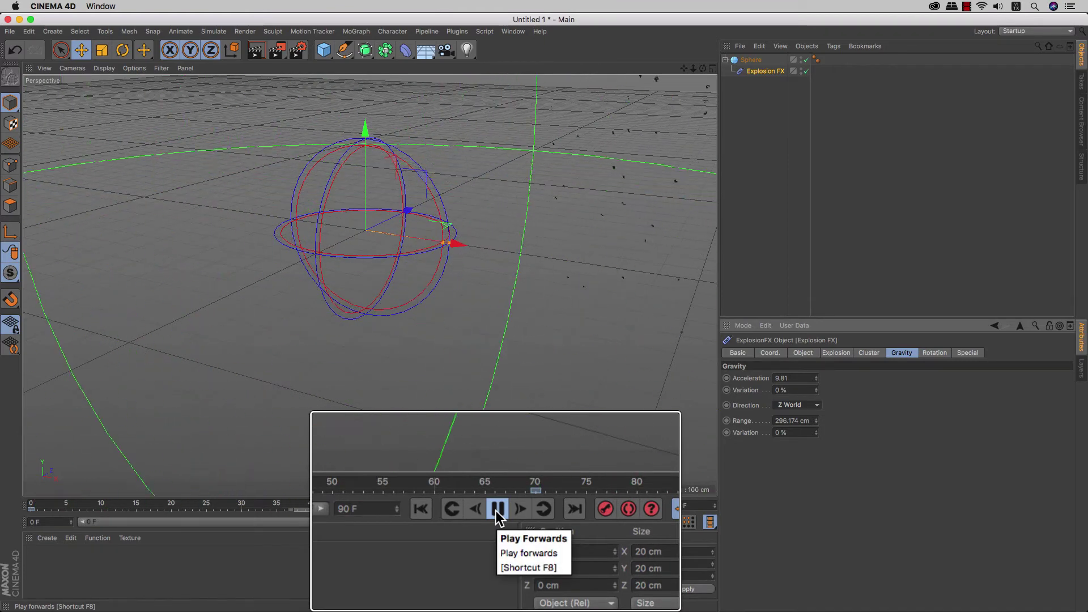
pyautogui.click(495, 511)
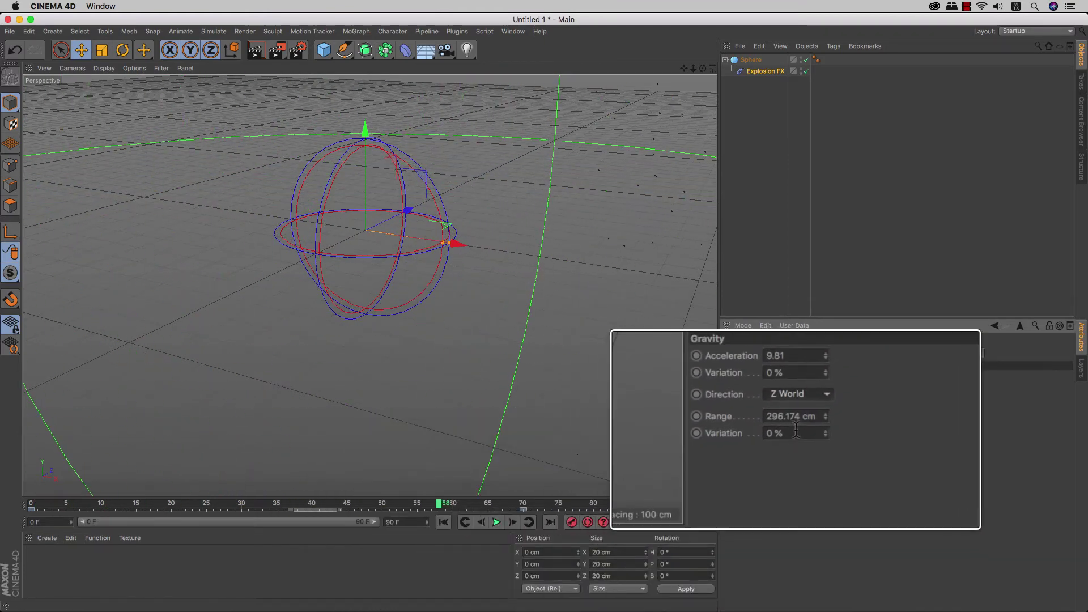
# Step: Restore -Y World gravity and preview playback to frame 34
pyautogui.click(797, 405)
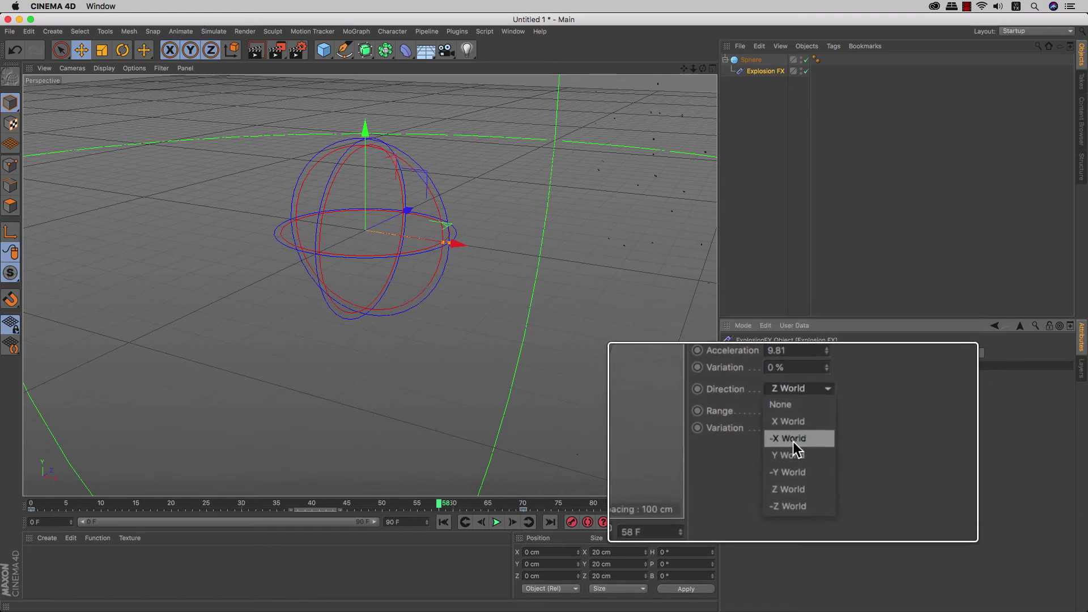
pyautogui.click(787, 464)
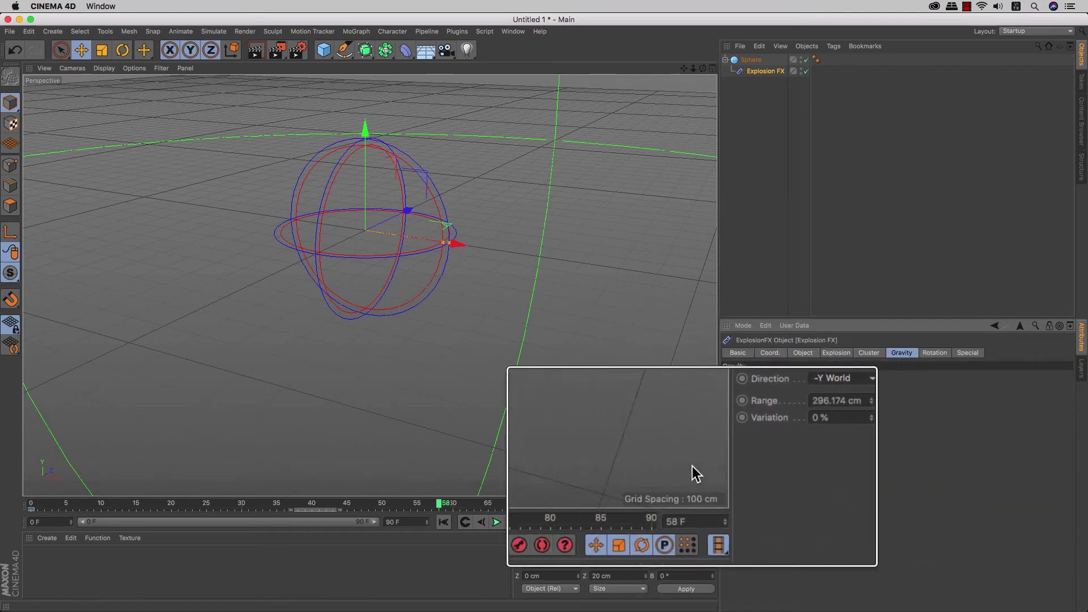
pyautogui.click(498, 512)
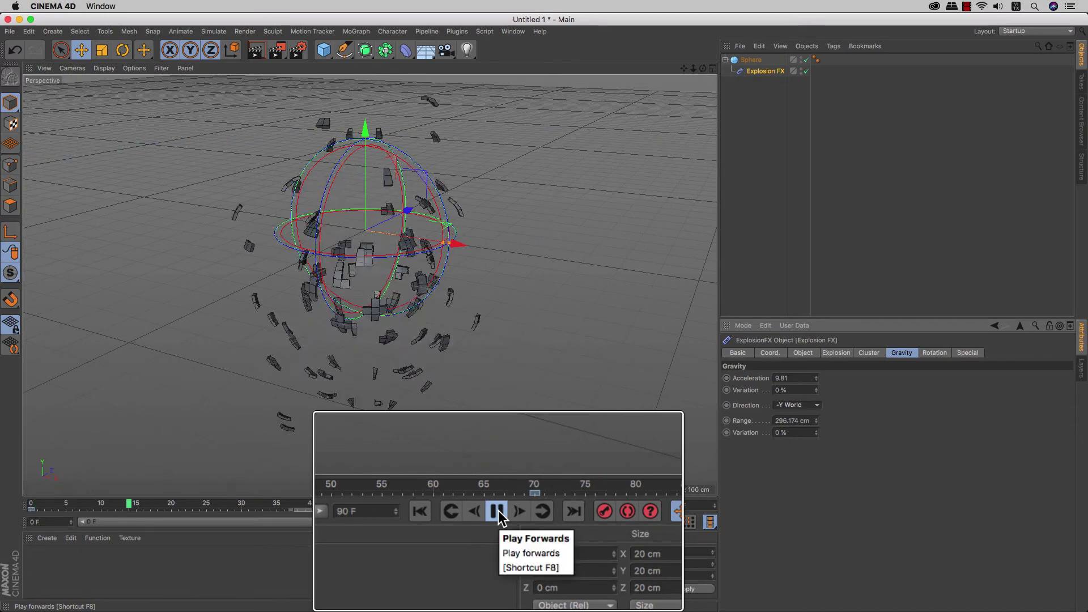
pyautogui.click(498, 511)
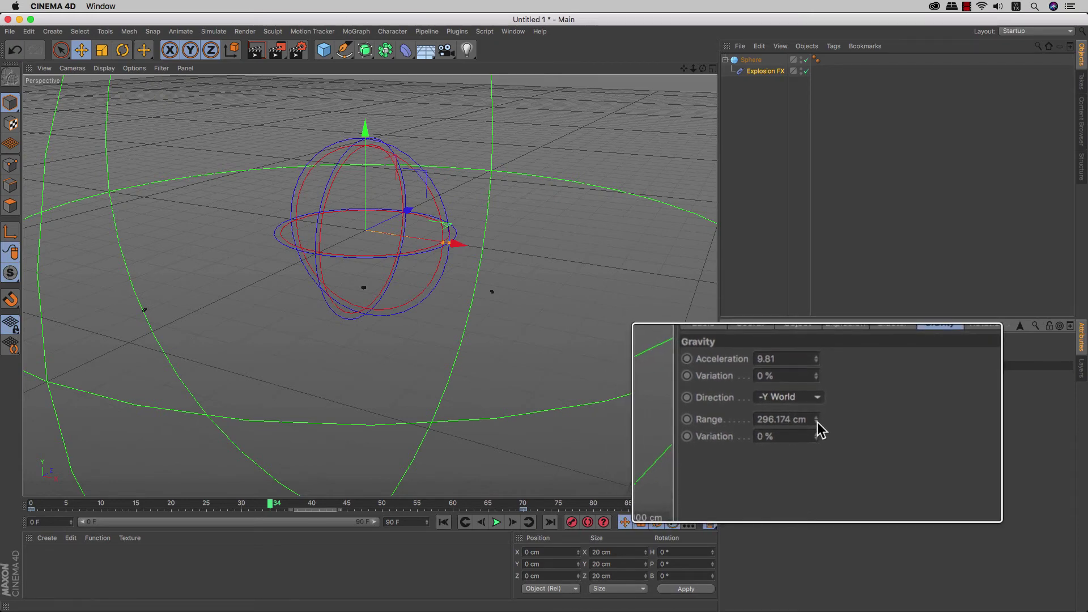
# Step: Drag the gravity Range out to about 397 cm and show the Rotation settings
pyautogui.moveTo(396, 255)
pyautogui.keyDown('alt'); pyautogui.mouseDown()
pyautogui.moveTo(450, 252)
pyautogui.moveTo(498, 284)
pyautogui.moveTo(511, 272)
pyautogui.mouseUp(); pyautogui.keyUp('alt')
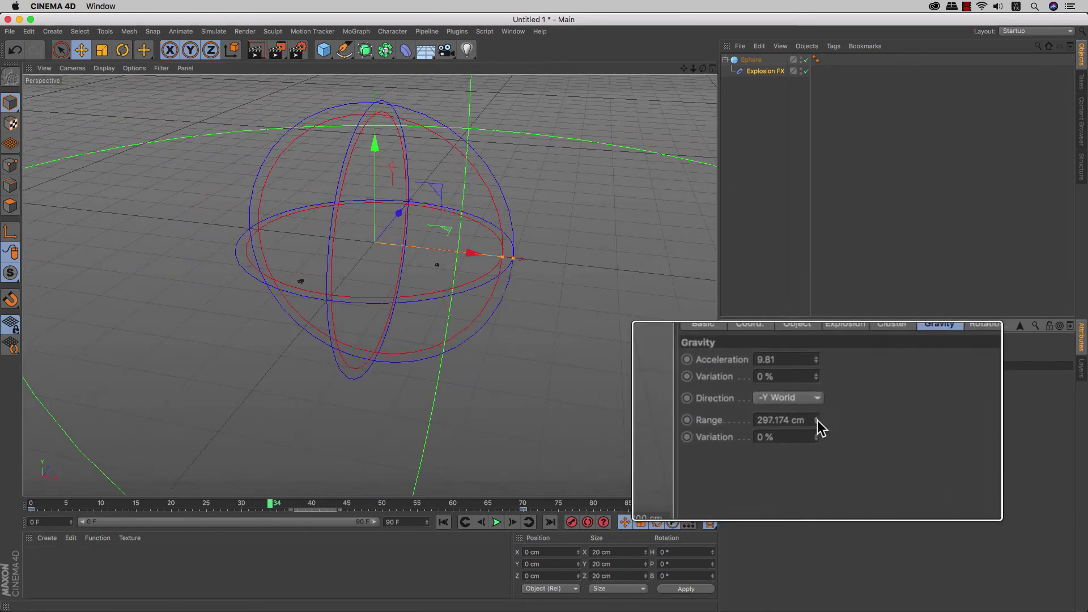
pyautogui.moveTo(817, 424); pyautogui.dragTo(817, 420)
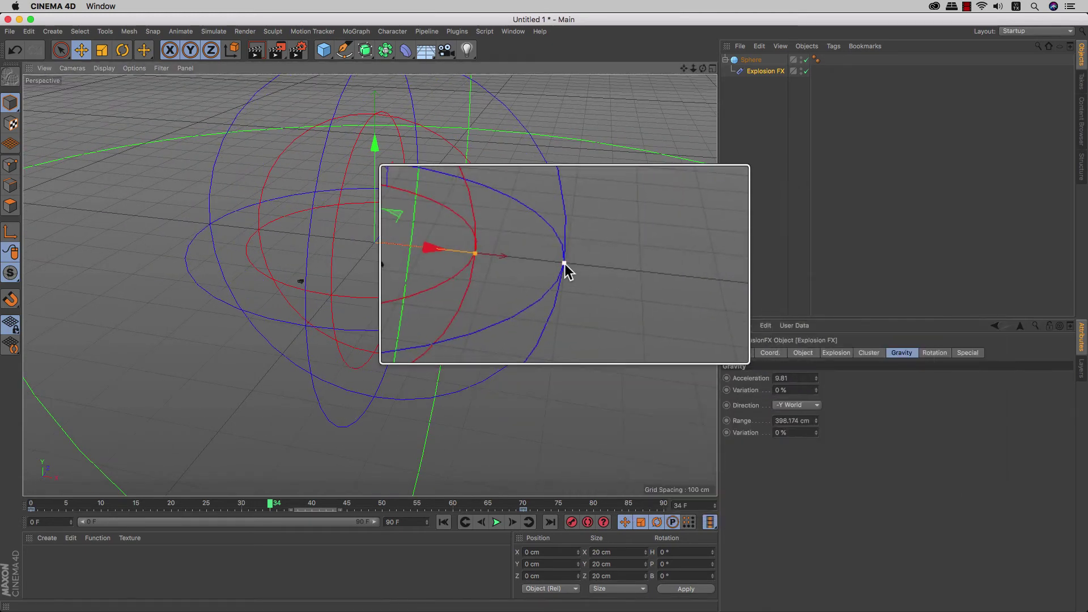
pyautogui.moveTo(560, 264)
pyautogui.mouseDown()
pyautogui.moveTo(628, 274)
pyautogui.moveTo(535, 275)
pyautogui.moveTo(573, 273)
pyautogui.moveTo(546, 272)
pyautogui.moveTo(563, 265)
pyautogui.mouseUp()
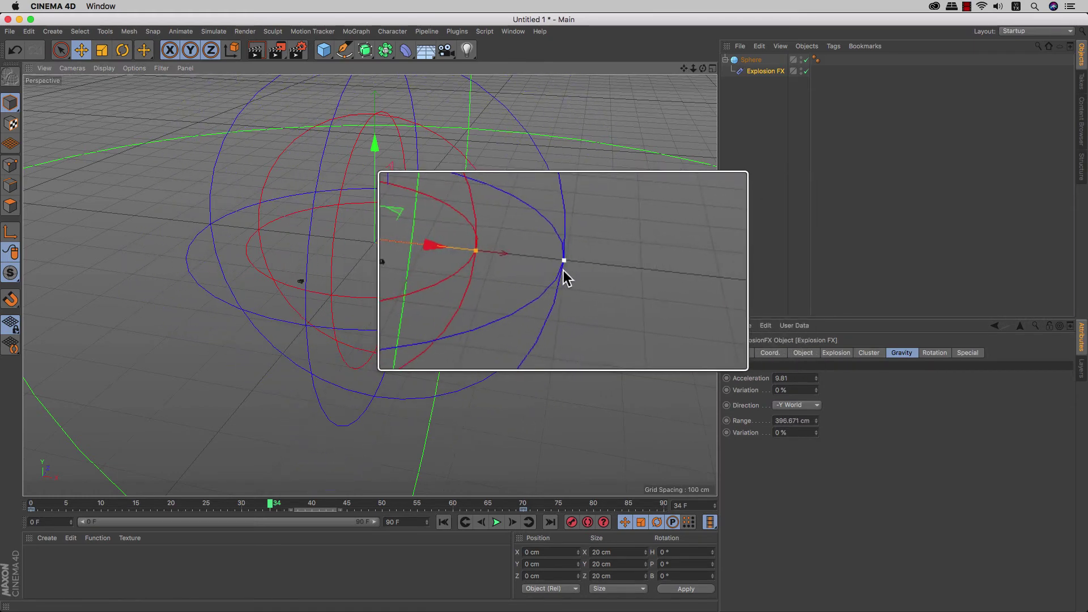
pyautogui.click(903, 355)
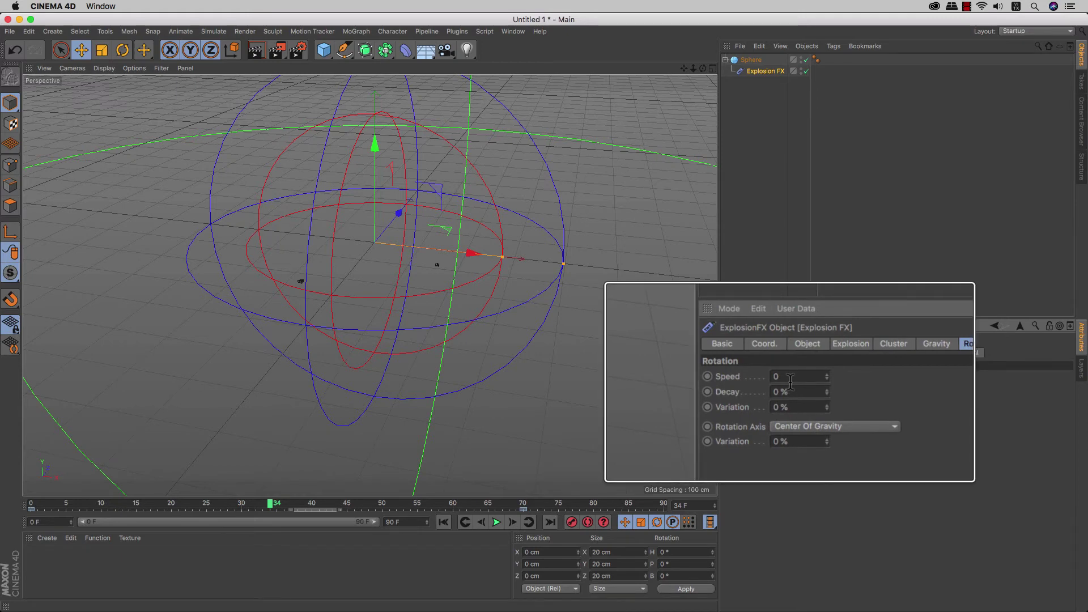
# Step: Set rotation Speed to 40 around Center Of Gravity, preview from frame 14, then show Special settings
pyautogui.click(776, 378)
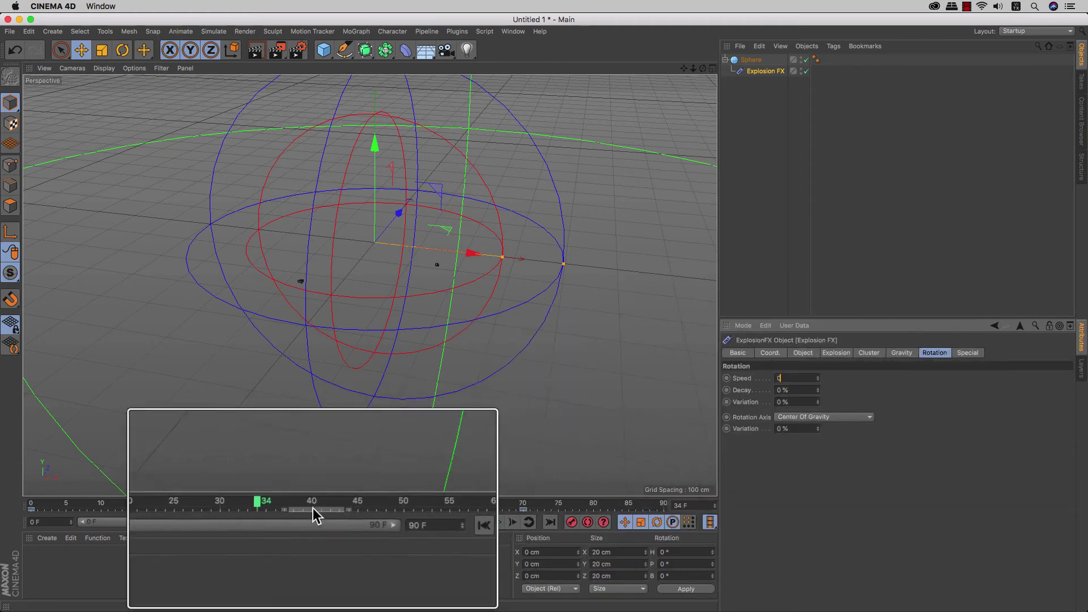
pyautogui.moveTo(312, 507); pyautogui.dragTo(129, 505)
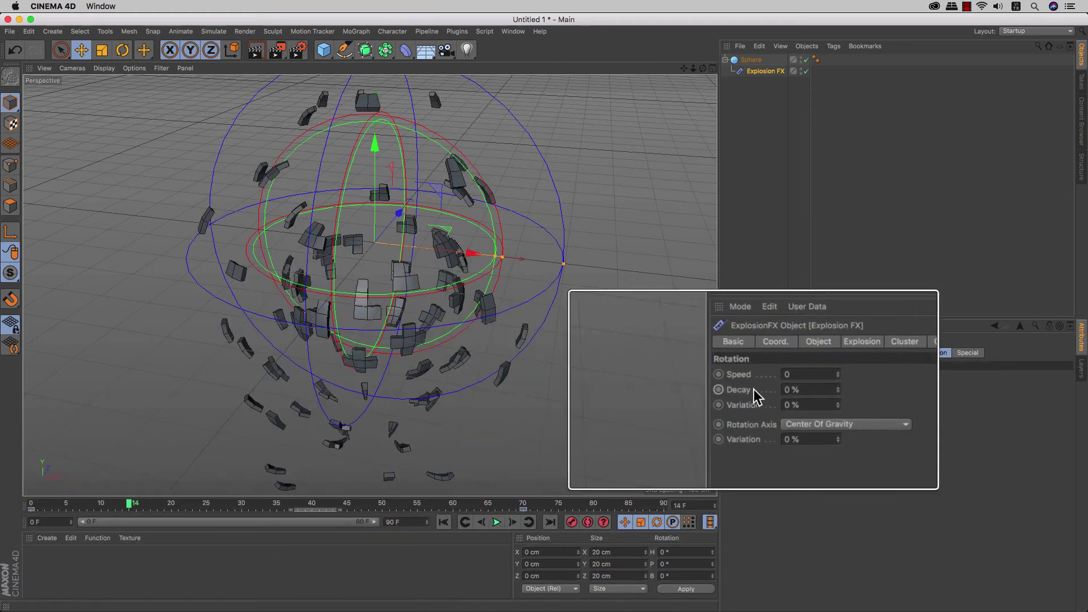
pyautogui.click(774, 373)
pyautogui.write('40')
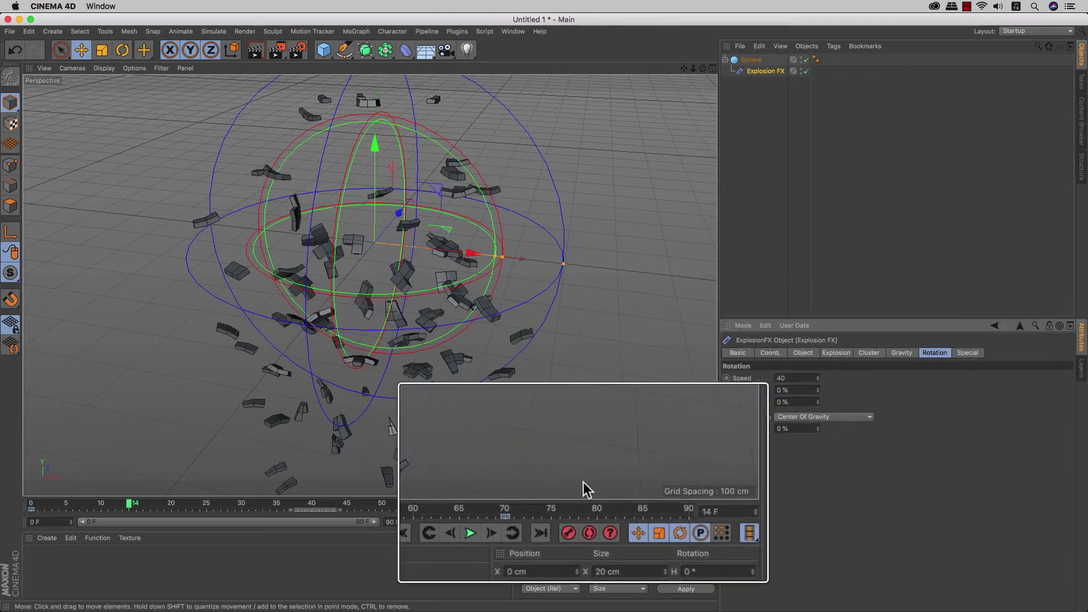
pyautogui.click(492, 510)
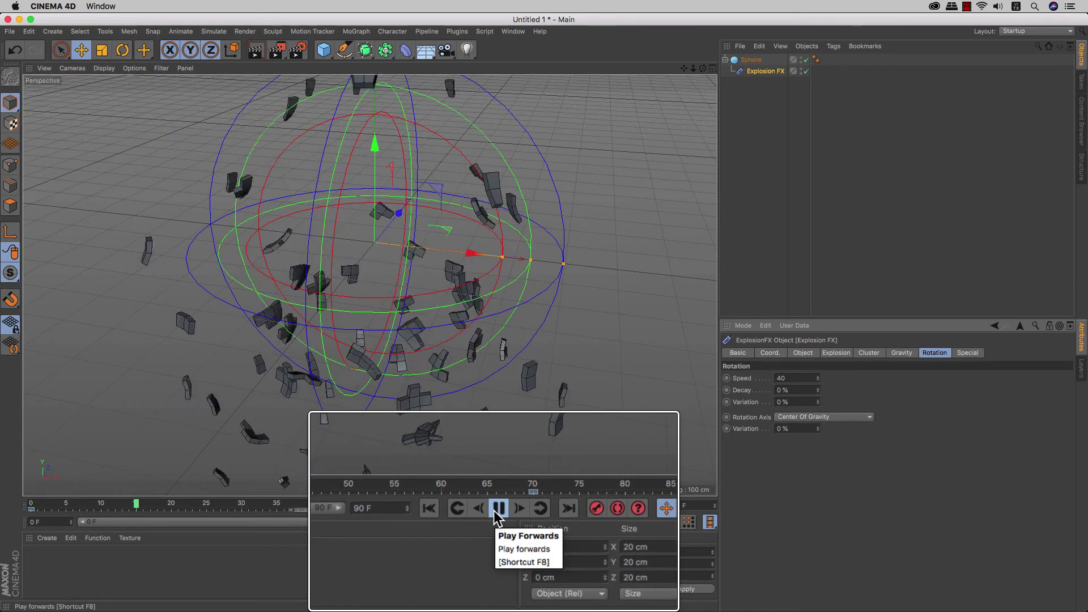
pyautogui.click(494, 511)
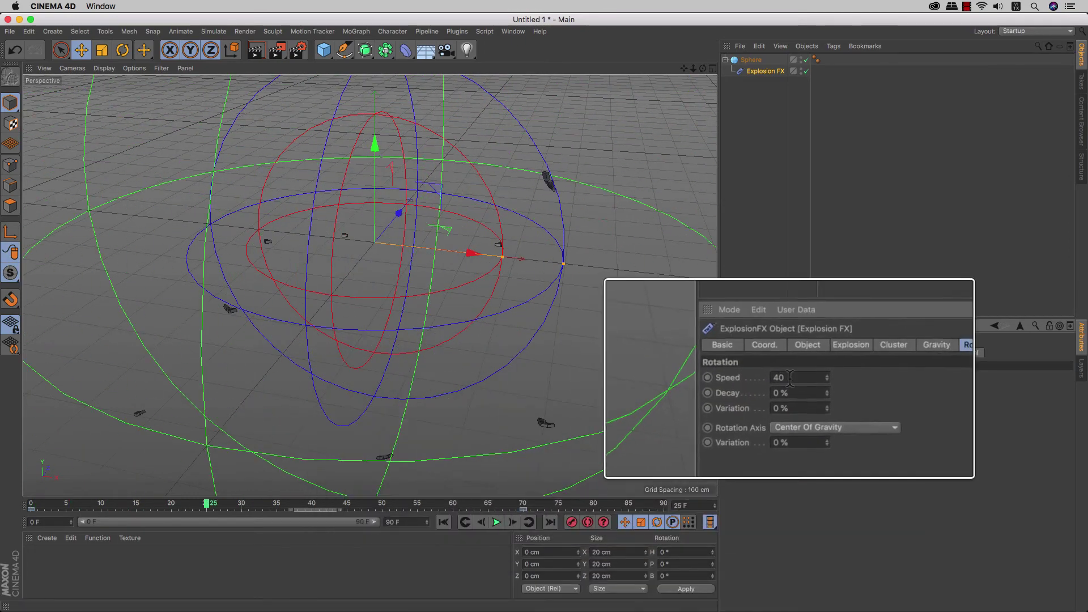
pyautogui.click(799, 417)
pyautogui.click(818, 435)
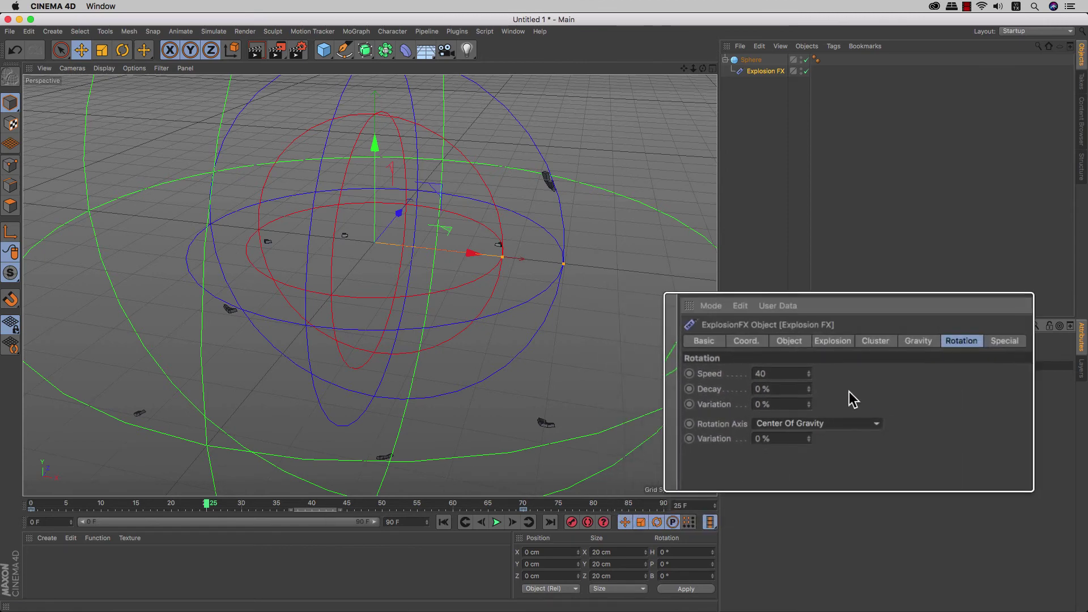
pyautogui.click(921, 355)
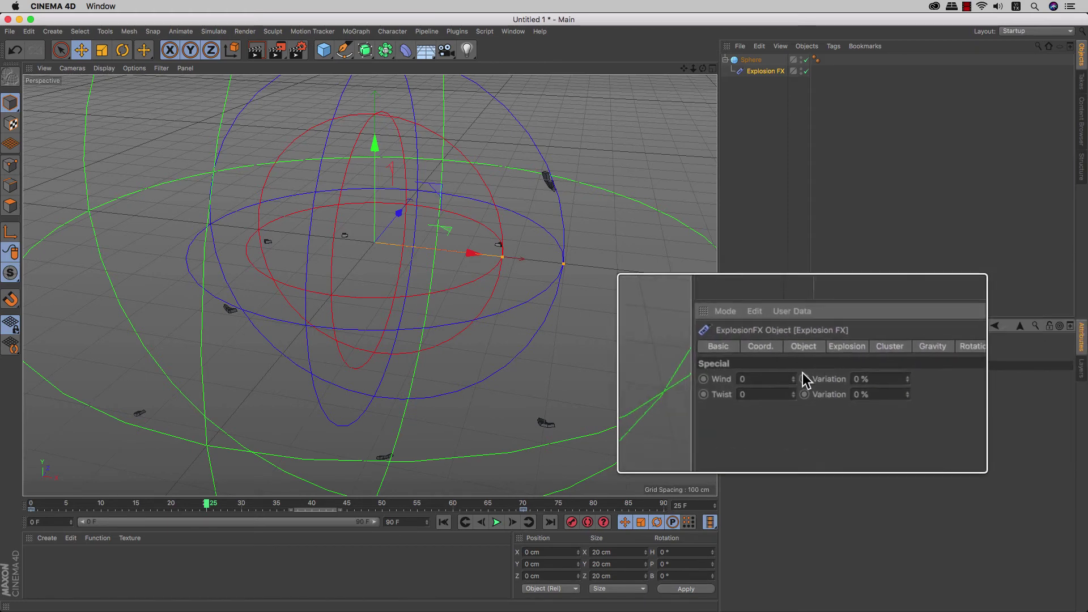
# Step: Set Wind to 90, replay the explosion, then try a Wind of 300
pyautogui.click(763, 377)
pyautogui.write('90')
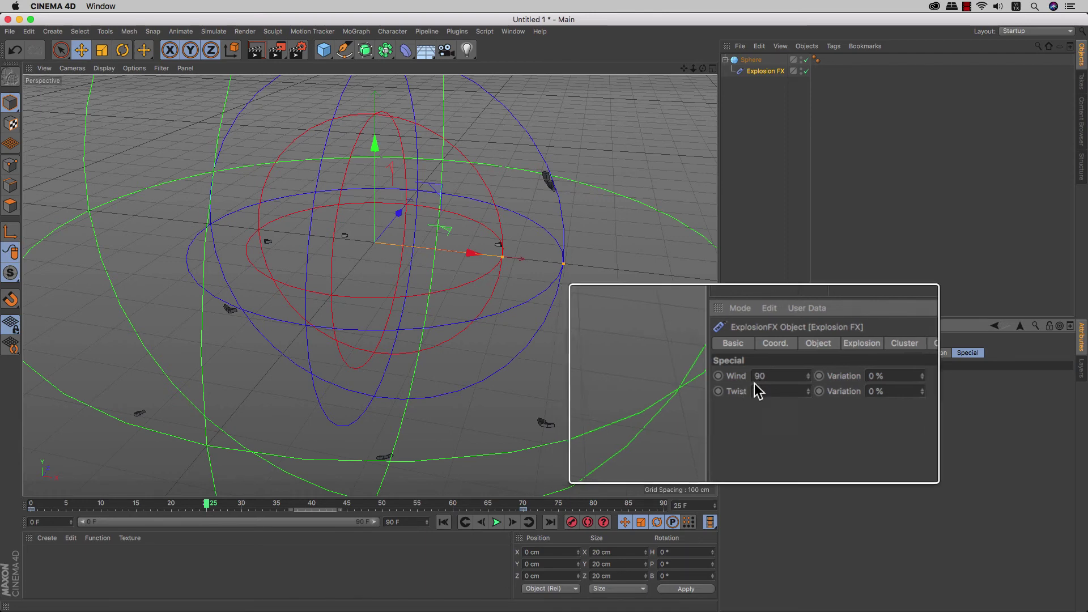
pyautogui.press('Return')
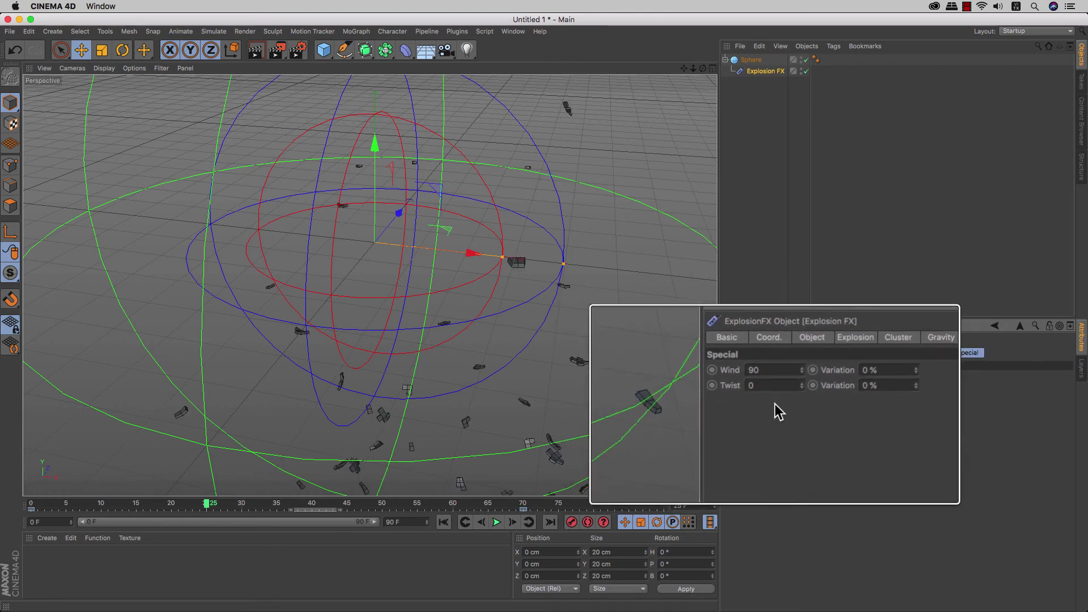
pyautogui.click(490, 511)
pyautogui.write('148')
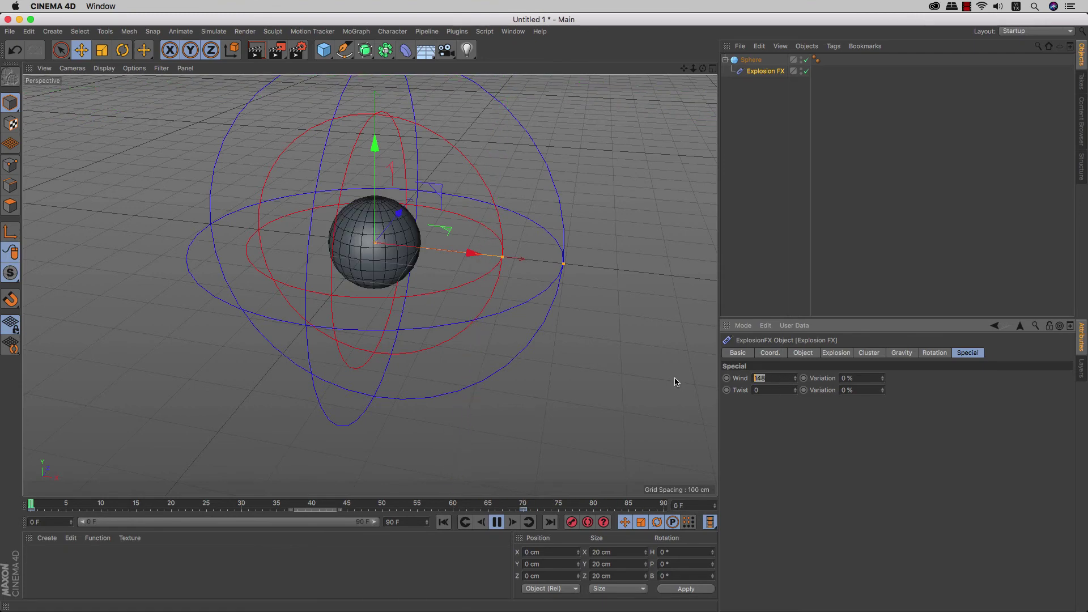
pyautogui.write('300')
pyautogui.press('Return')
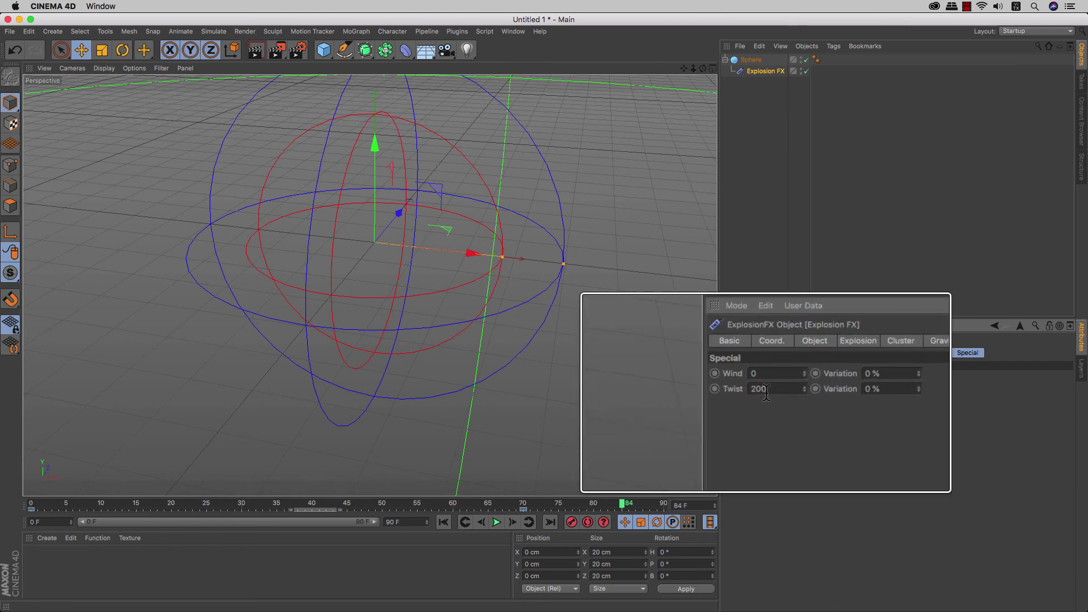
# Step: Play the Twist 300 explosion and scrub from an early frame to watch fragments spread
pyautogui.click(496, 522)
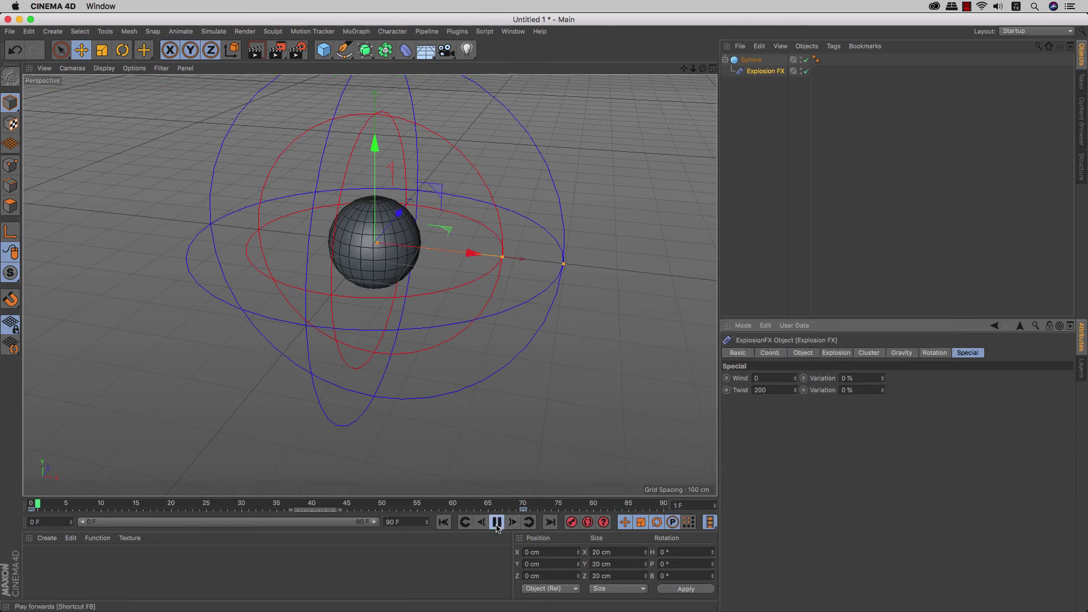
pyautogui.scroll(-5, 482, 419)
pyautogui.scroll(-5, 483, 420)
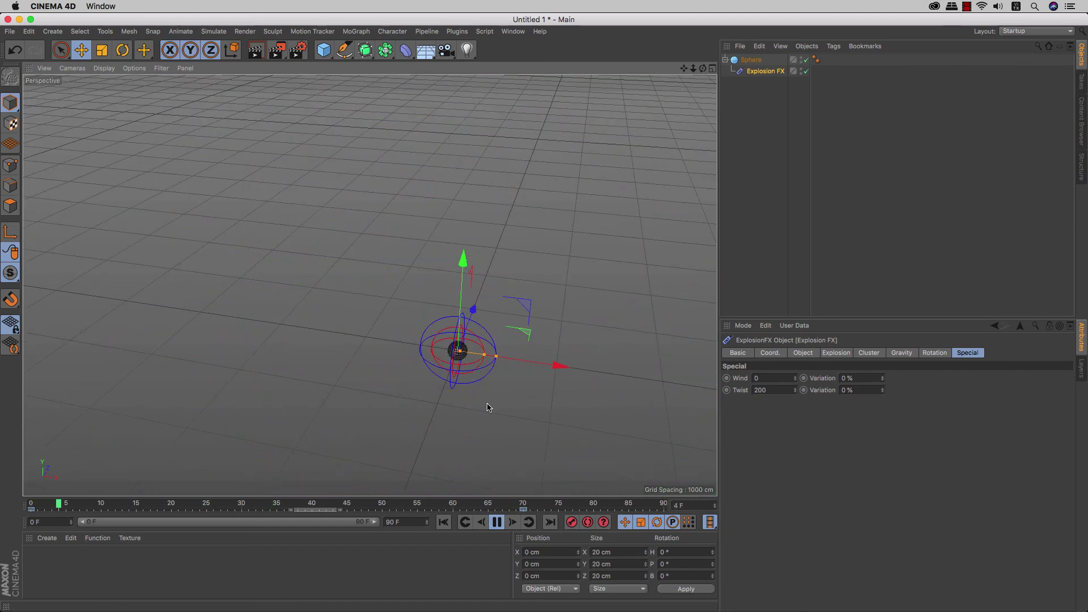
pyautogui.scroll(5, 476, 414)
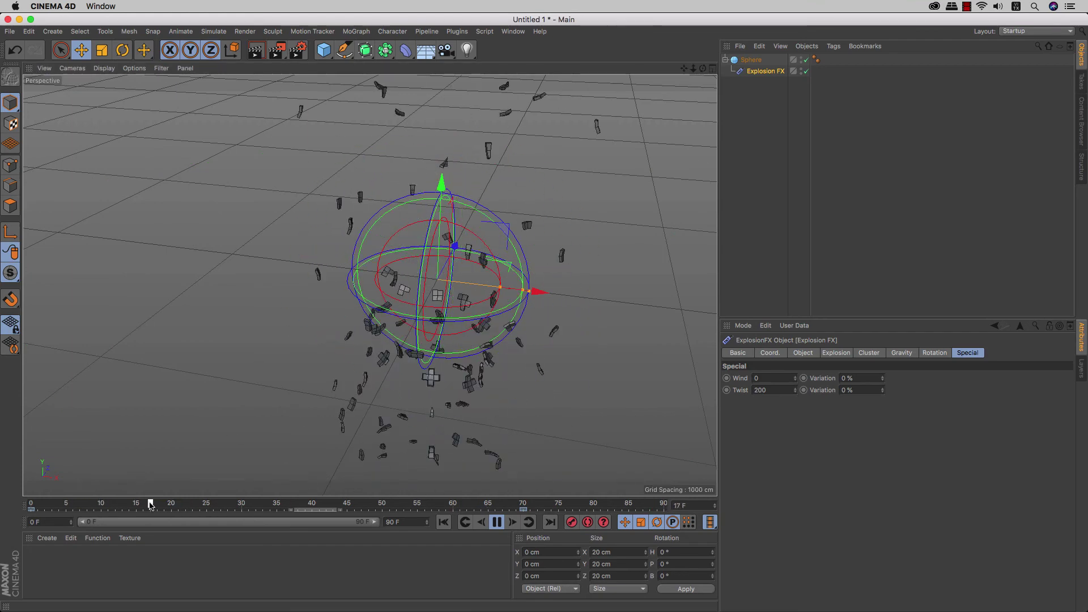
pyautogui.click(78, 499)
pyautogui.moveTo(118, 503); pyautogui.dragTo(147, 506)
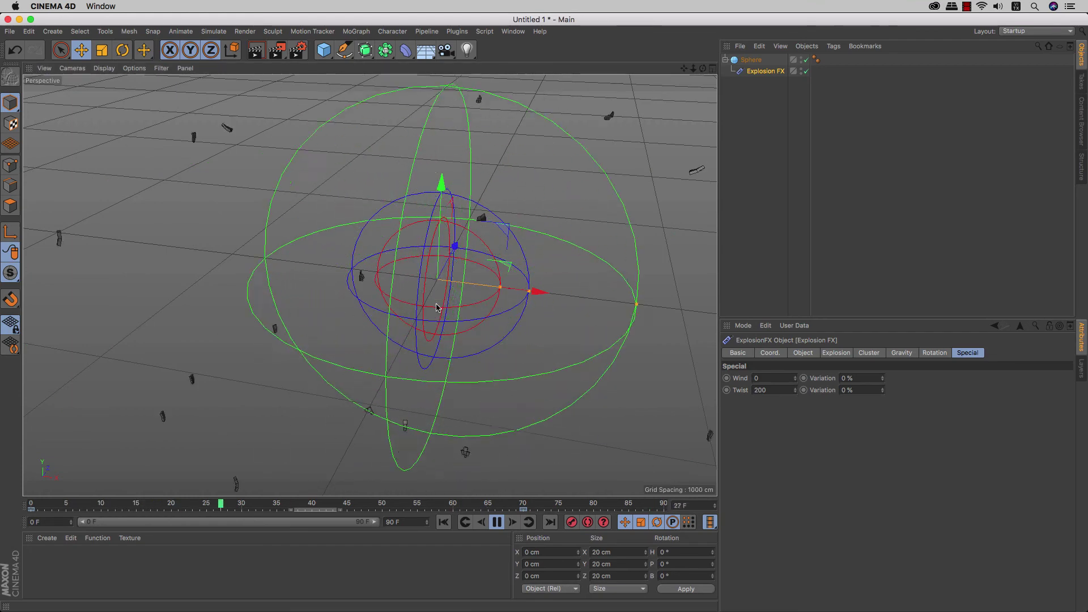
# Step: Inspect the Explosion FX fragment rotation settings
pyautogui.click(935, 353)
pyautogui.write('300')
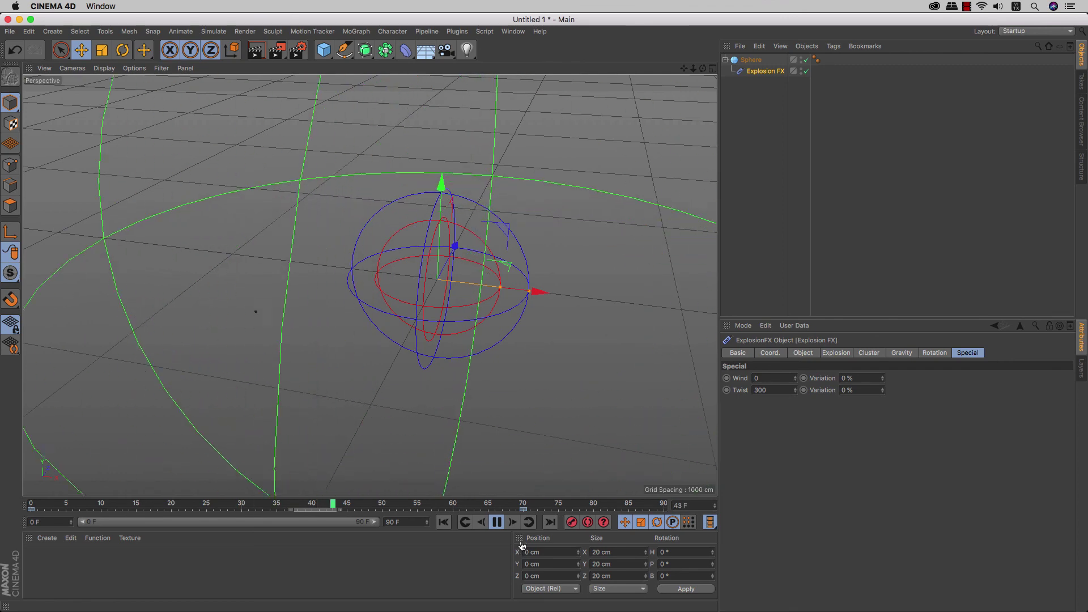
pyautogui.scroll(-3, 462, 406)
pyautogui.scroll(-3, 468, 404)
pyautogui.scroll(-3, 473, 408)
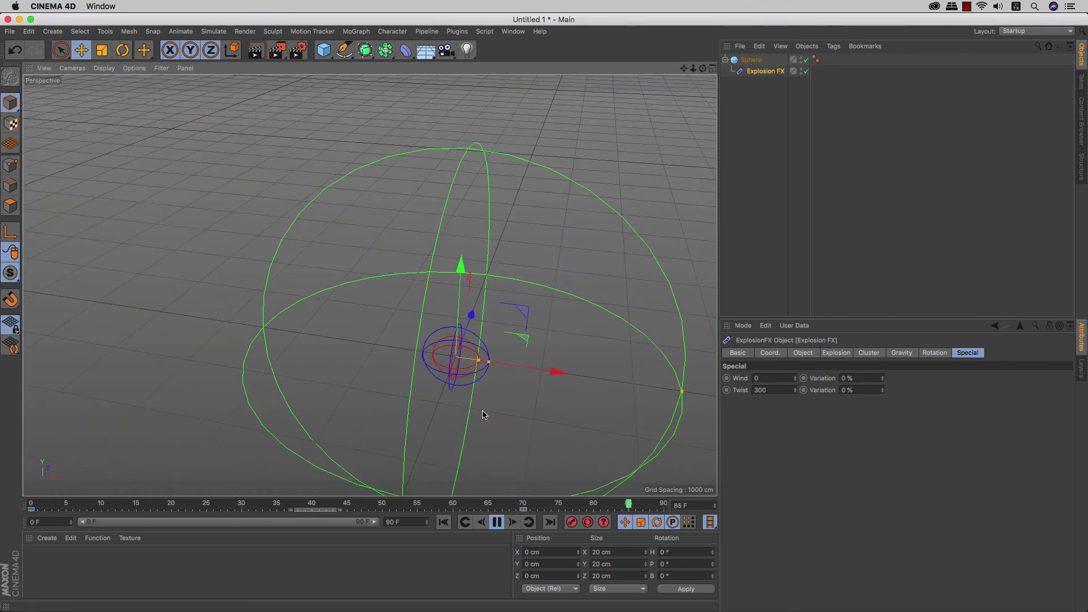
# Step: Stop playback at frame 50 and review the Object, Explosion, Cluster and Gravity (acceleration 9.81) settings
pyautogui.click(508, 522)
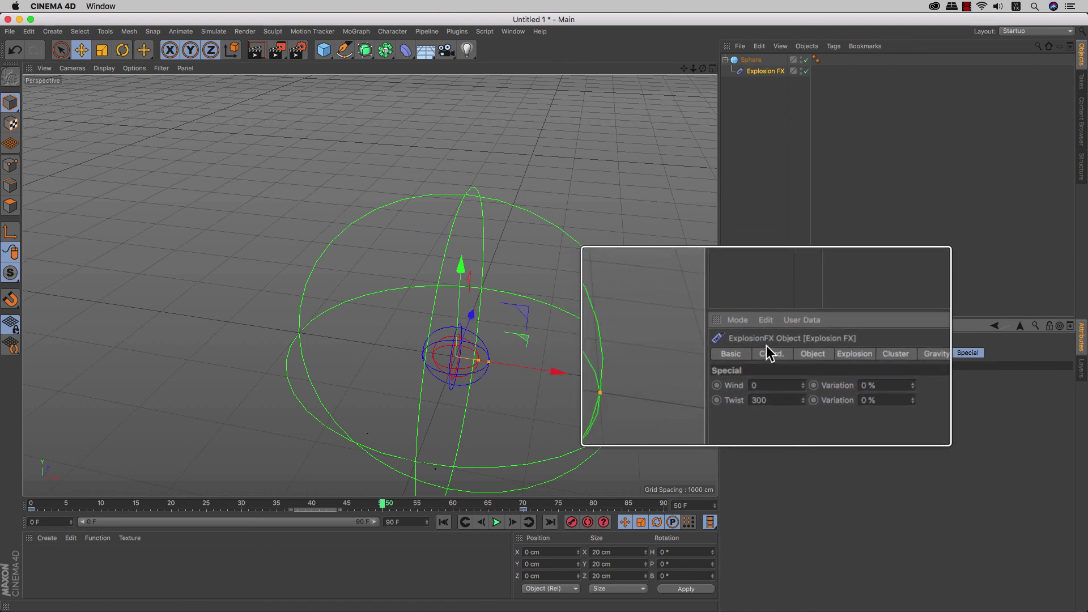
pyautogui.click(808, 355)
pyautogui.click(834, 352)
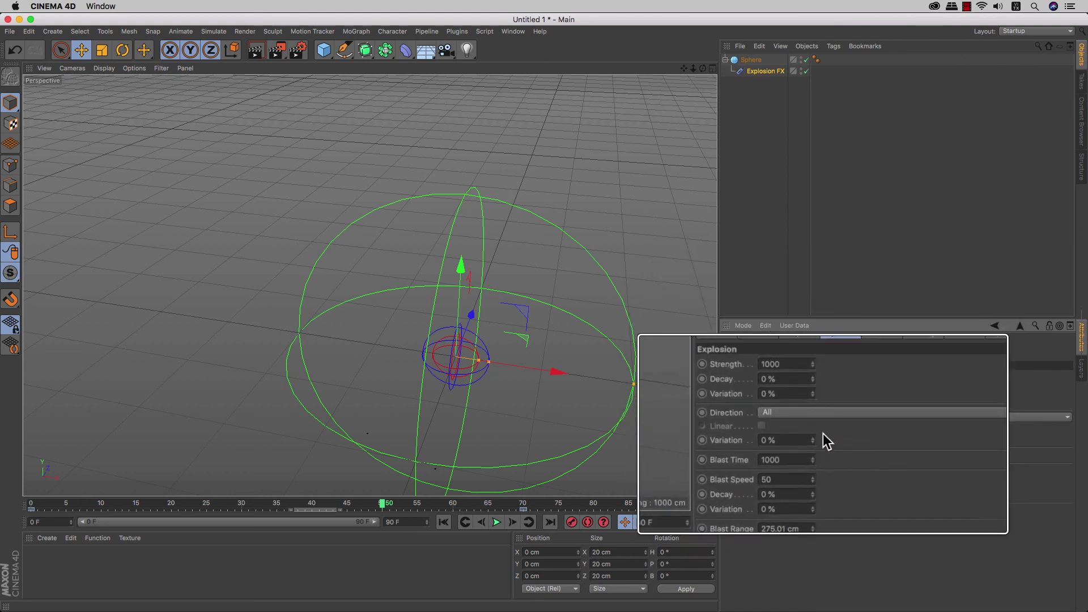
pyautogui.click(872, 353)
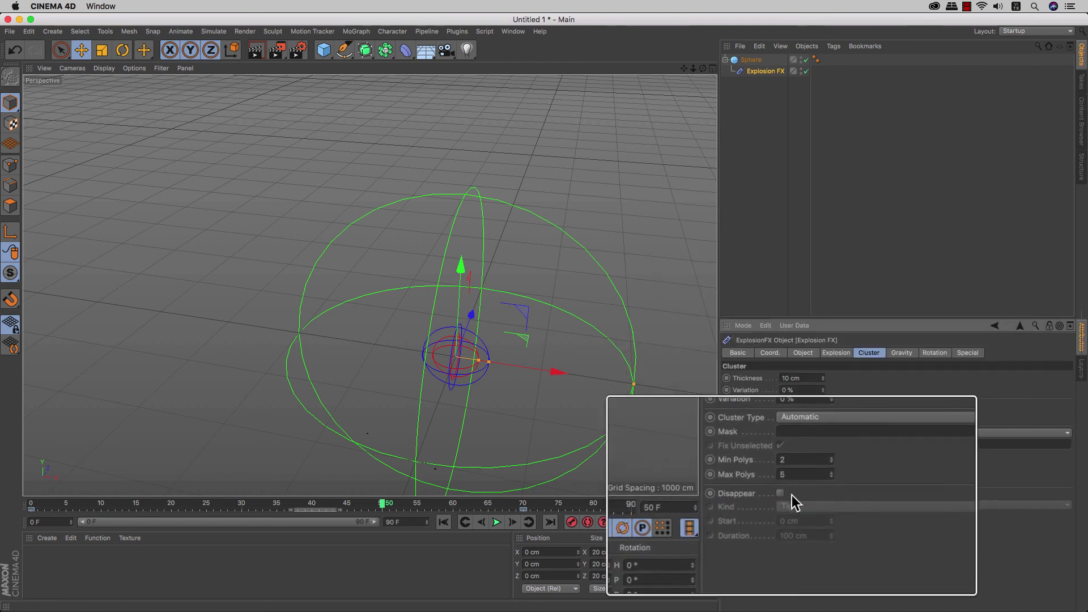
pyautogui.click(901, 353)
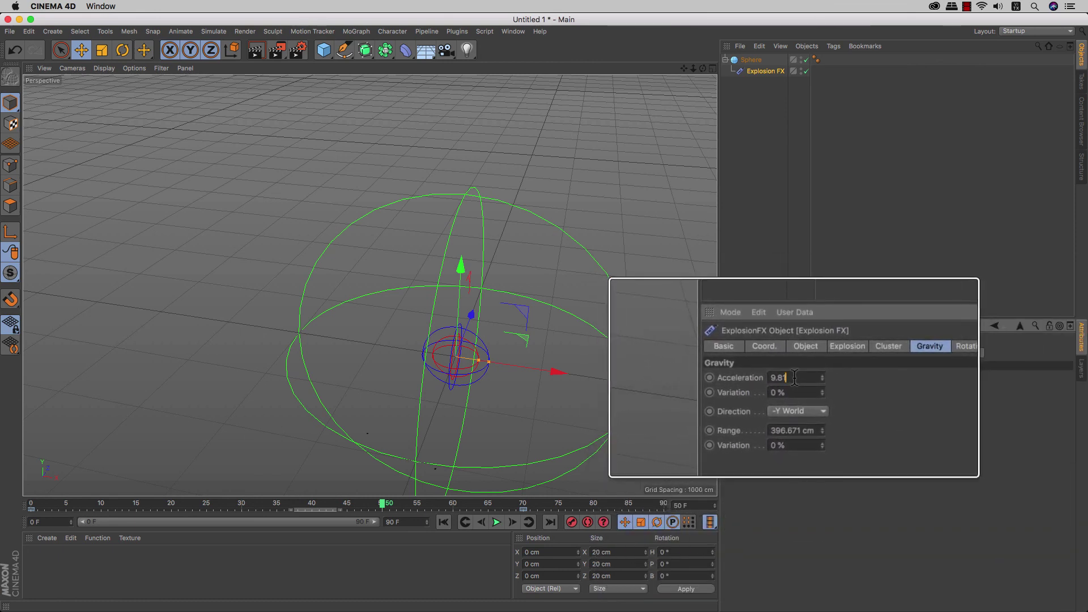
pyautogui.doubleClick(787, 378)
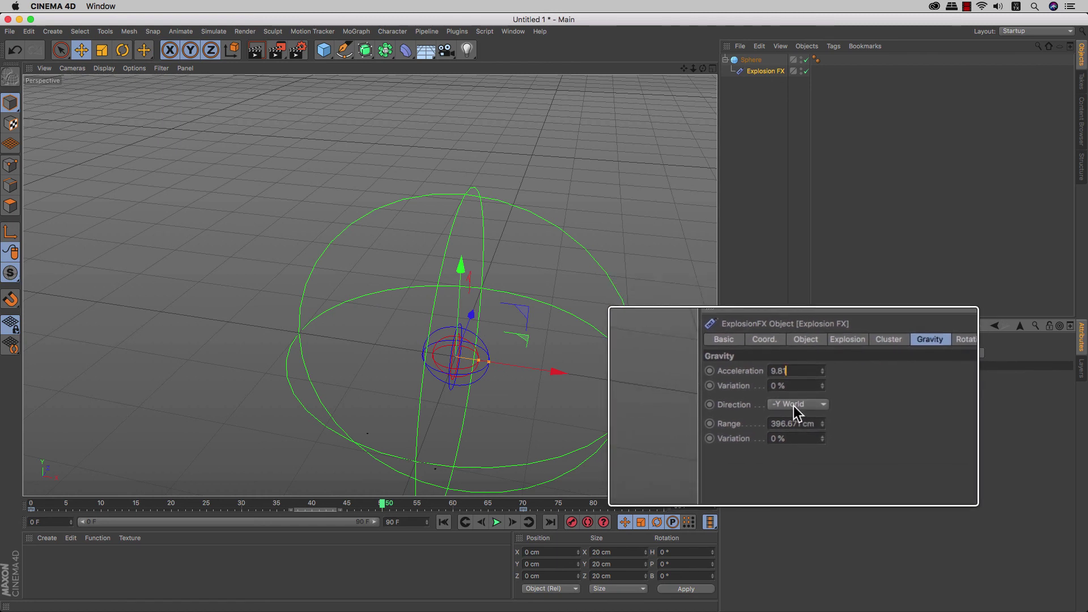
# Step: Review the Rotation and Wind settings, then add a Bend deformer and open the deformer list
pyautogui.click(903, 352)
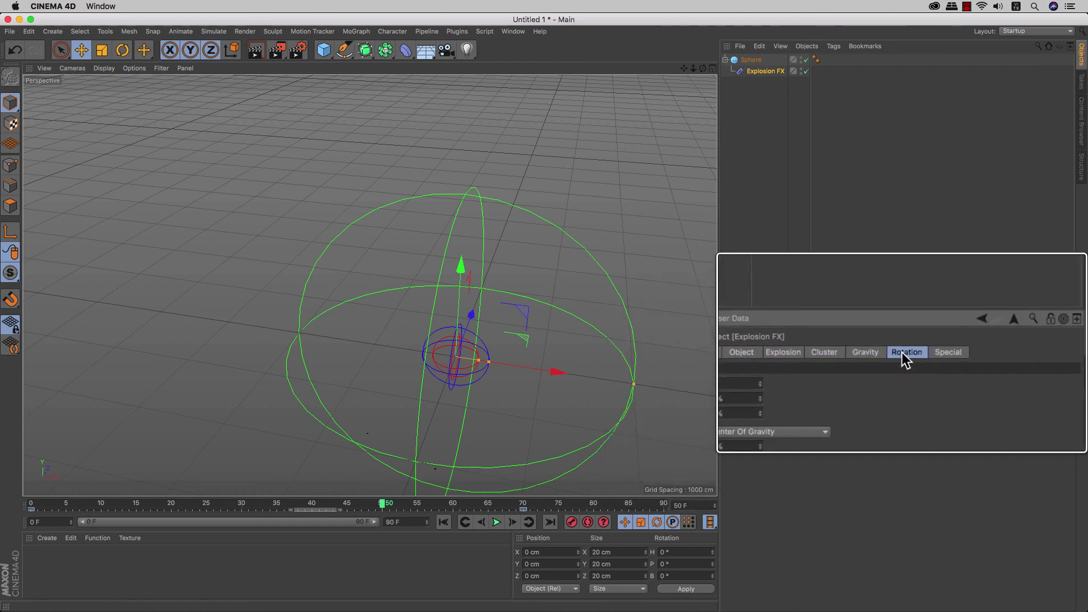
pyautogui.click(933, 353)
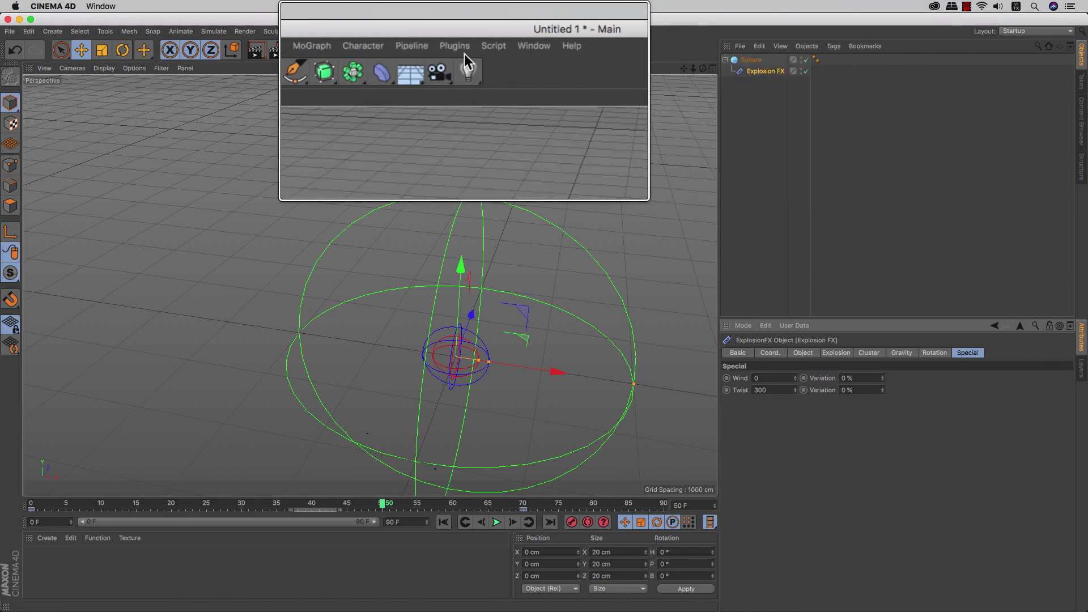
pyautogui.click(405, 51)
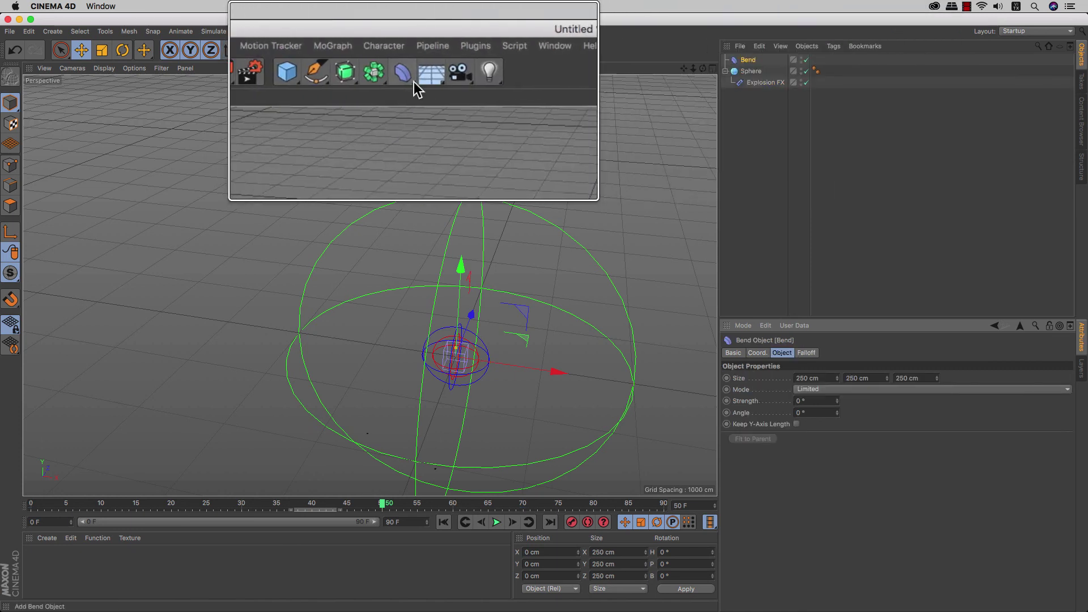
pyautogui.click(413, 83)
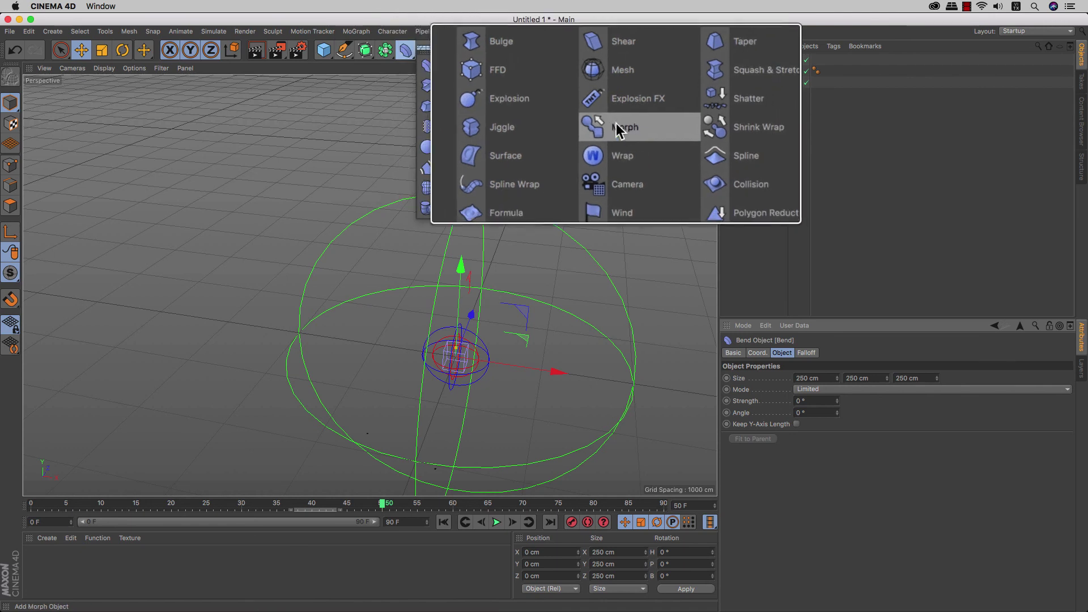